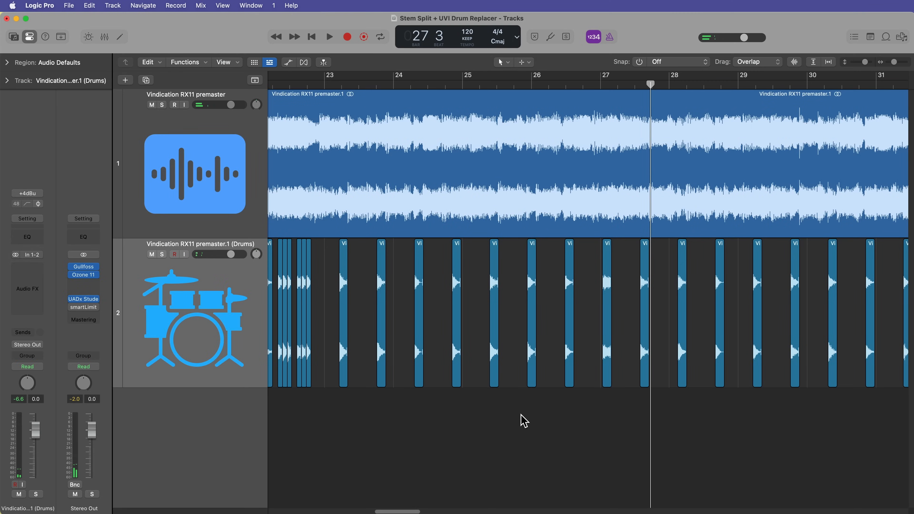
Examine the separated hits on the Drums track, from the whole-song overview down to bars 20 to 28
key(super+Left)
key(super+Left)
key(super+Left)
key(super+Left)
key(super+Left)
key(super+Left)
key(super+Left)
key(super+Left)
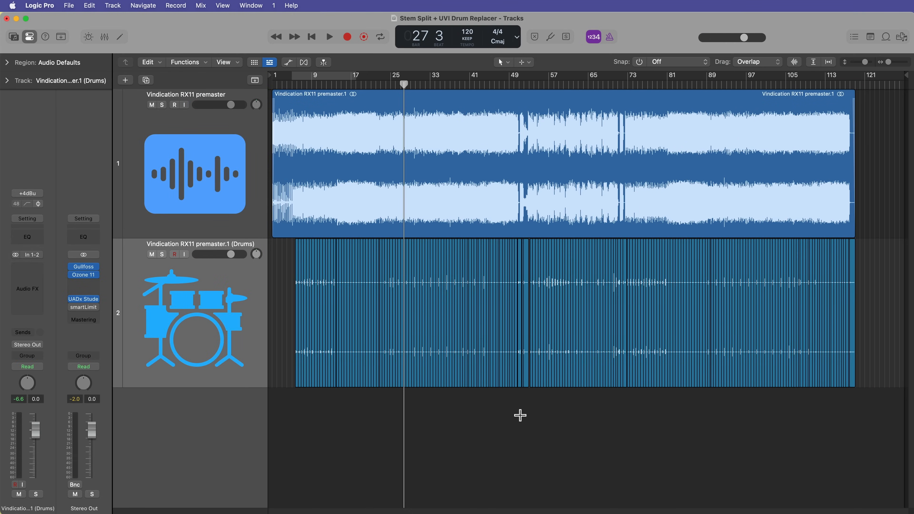
key(super+Right)
key(super+Right)
key(super+Right)
key(super+Right)
key(super+Right)
key(super+Right)
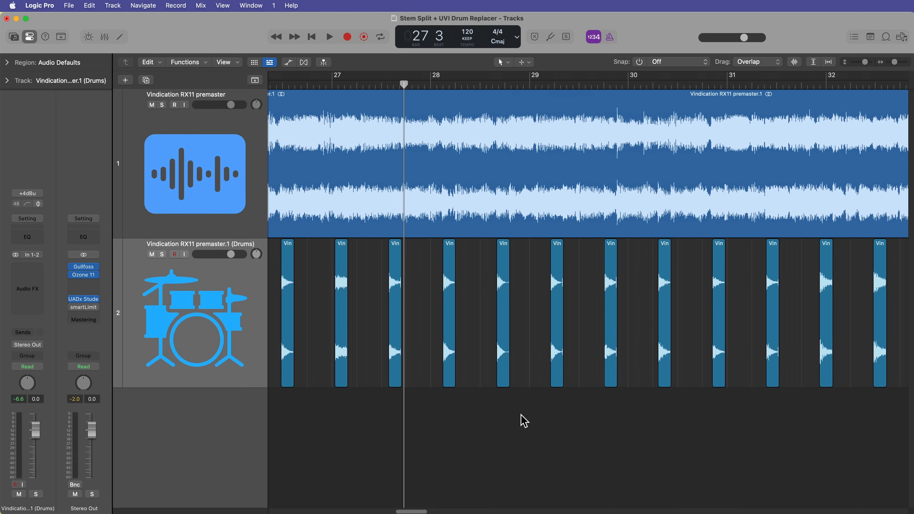
scroll(524, 420, left, 3)
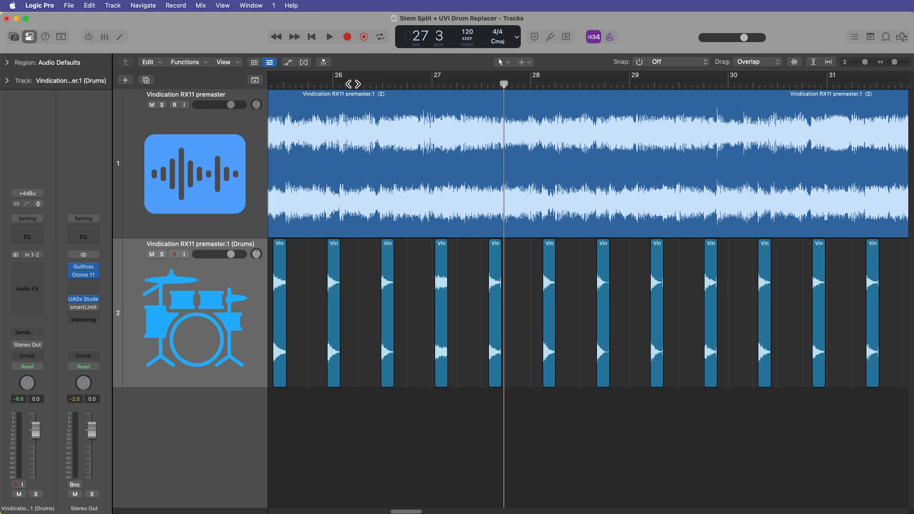
click(335, 84)
scroll(306, 241, left, 10)
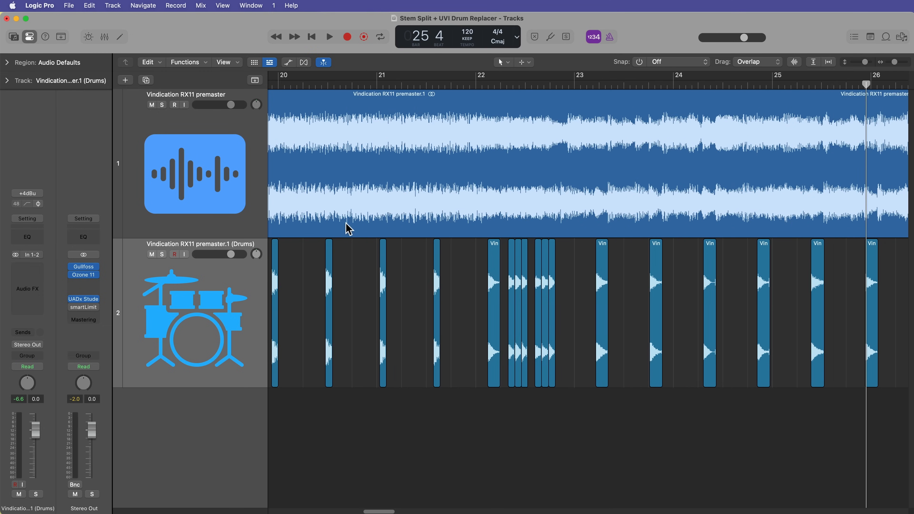
click(585, 85)
Review the Instrument and Trigger Note choices in Drum Replacement/Doubling for the Drums track
click(207, 291)
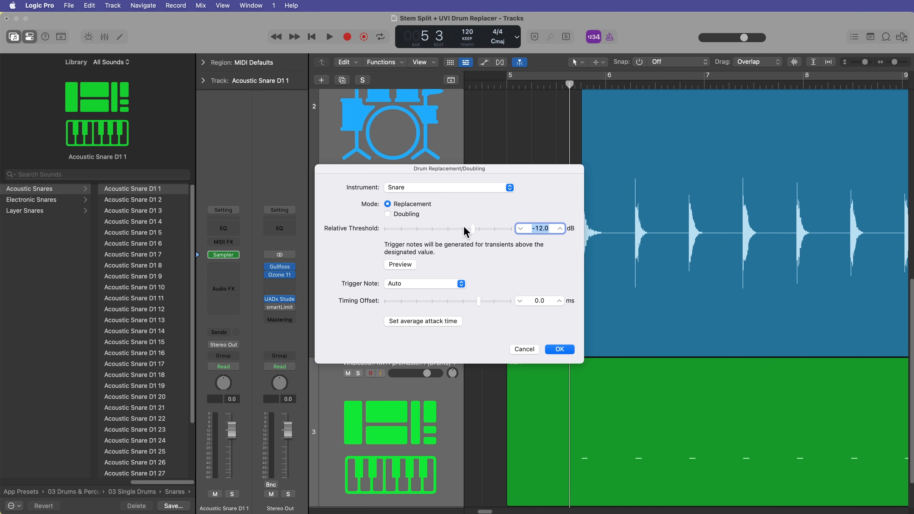
click(458, 187)
click(446, 190)
click(424, 284)
click(421, 285)
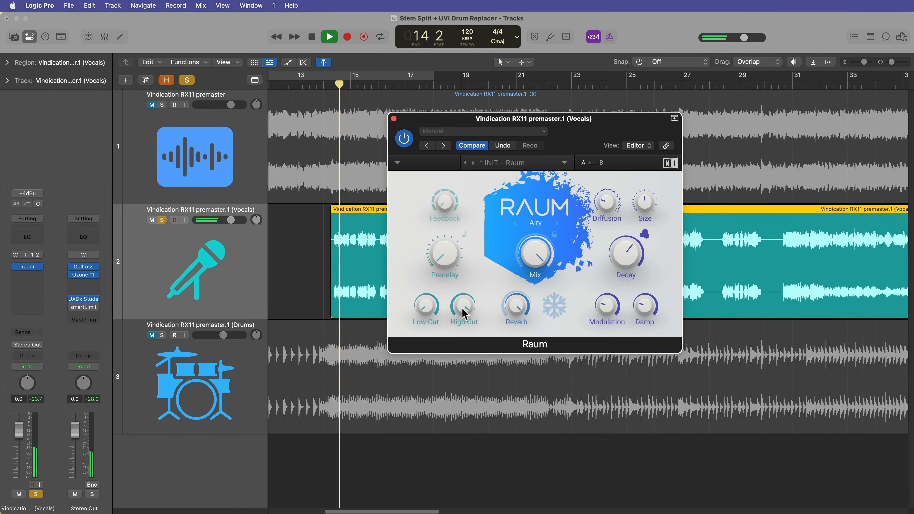
Lower the High Cut of the Raum reverb on the Vocals track, with Size at 37.5 % and Decay at 2.3 s
drag(460, 315, 472, 343)
drag(623, 257, 634, 321)
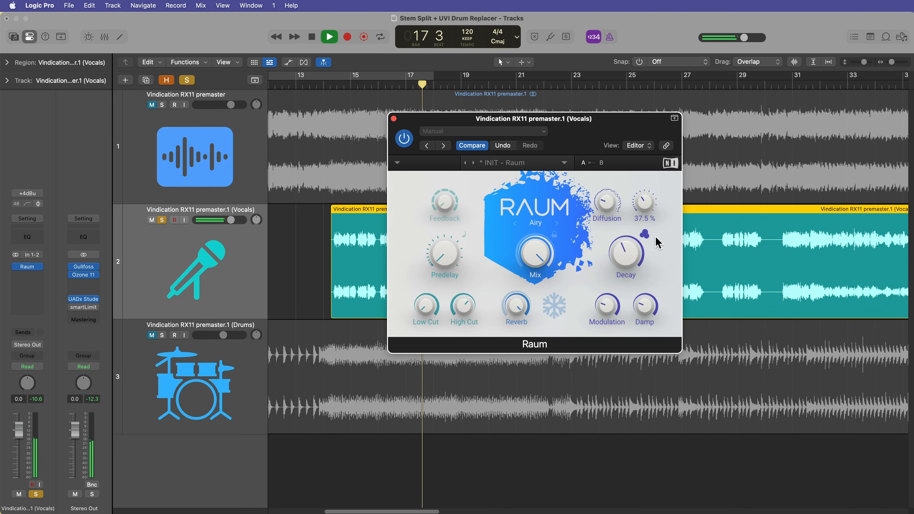
drag(658, 207, 663, 234)
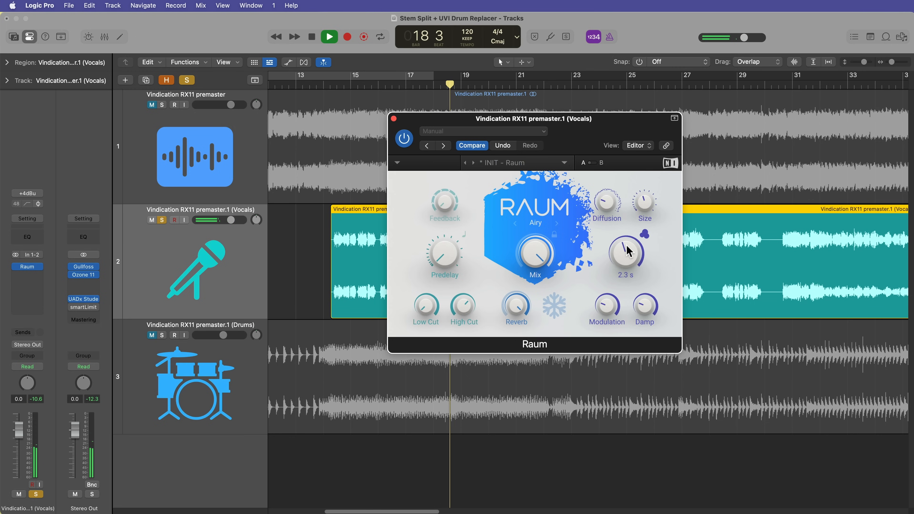
Bring back the full mix by unsoloing the Vocals track and unmuting the premaster and Drums tracks
click(162, 220)
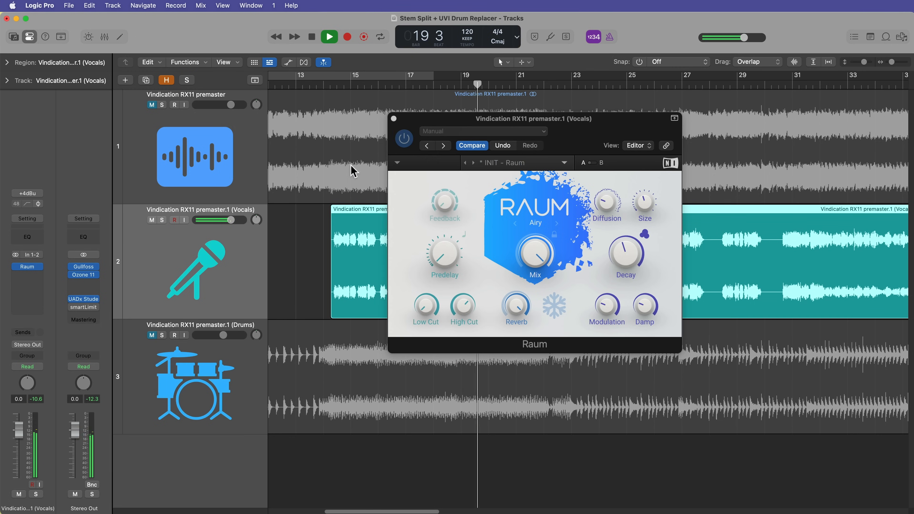
key(space)
click(152, 104)
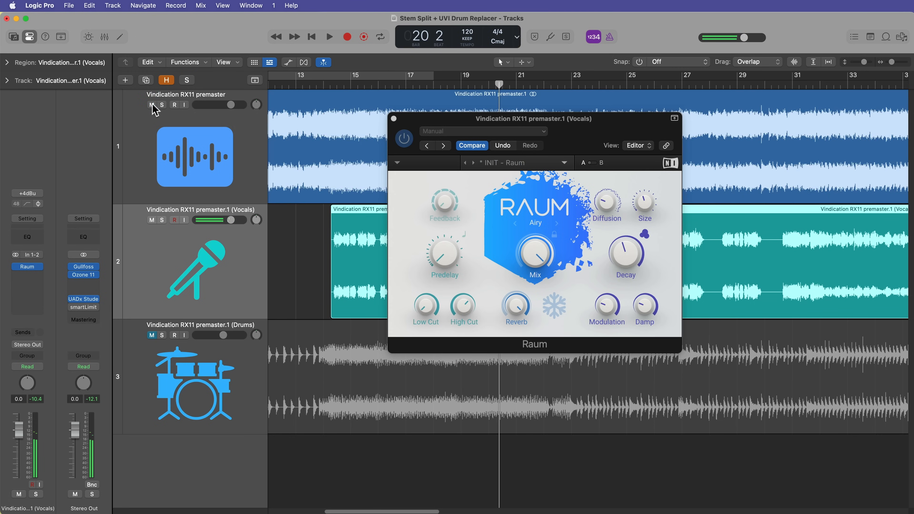
click(152, 335)
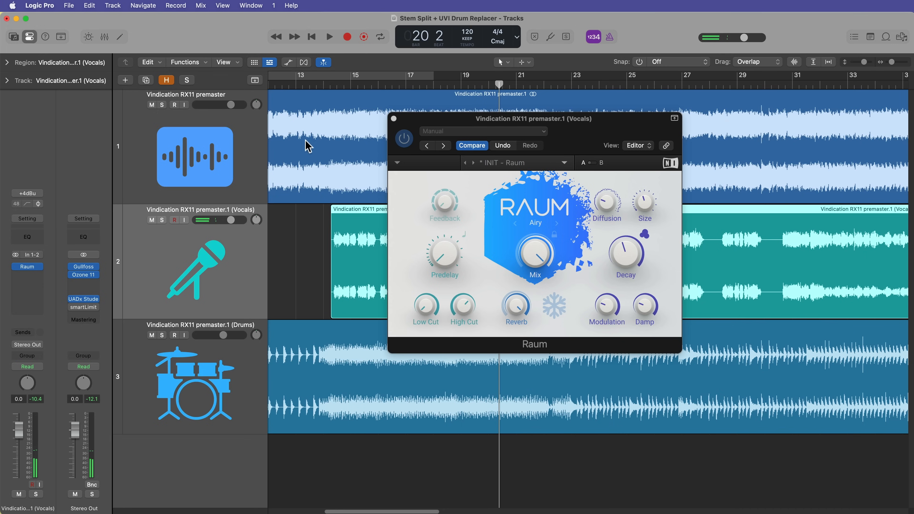
Play the mix from just before bar 13 and balance the Vocals track's fader at -4.4 dB
click(293, 86)
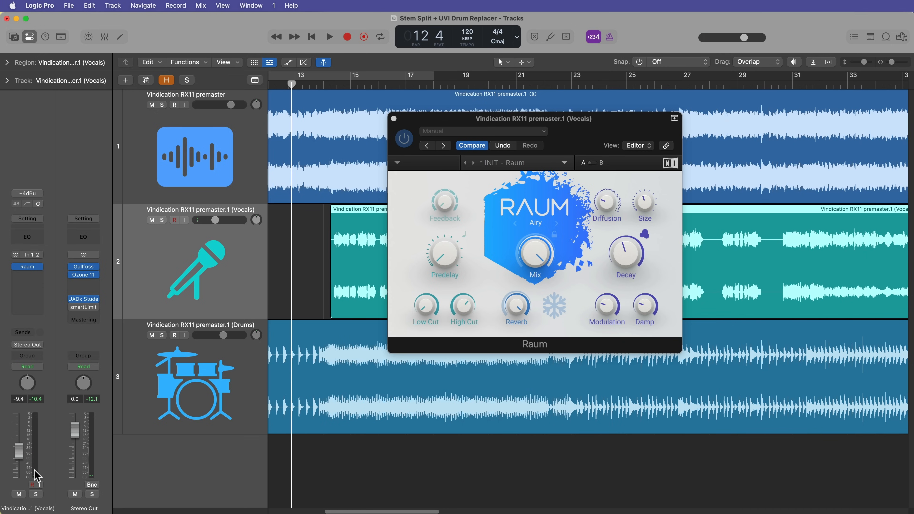
key(space)
drag(595, 132, 774, 257)
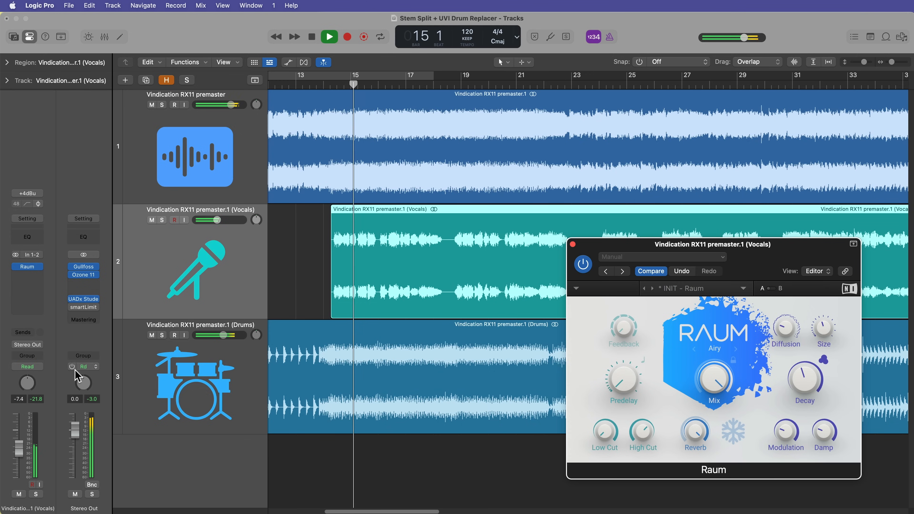
drag(28, 452, 52, 436)
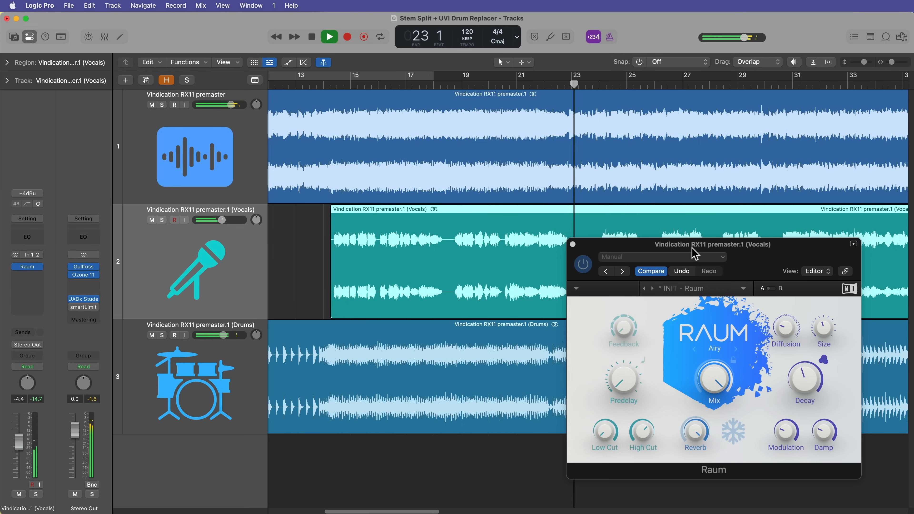
drag(683, 251, 383, 217)
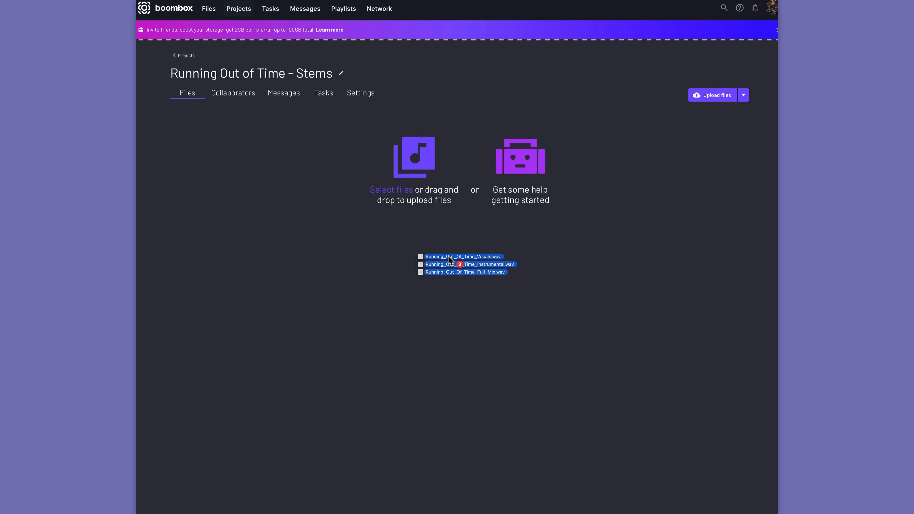
Upload the Running_Out_Of_Time Vocals, Instrumental and Full_Mix WAV files to the Running Out of Time - Stems project in Boombox
drag(418, 261, 450, 262)
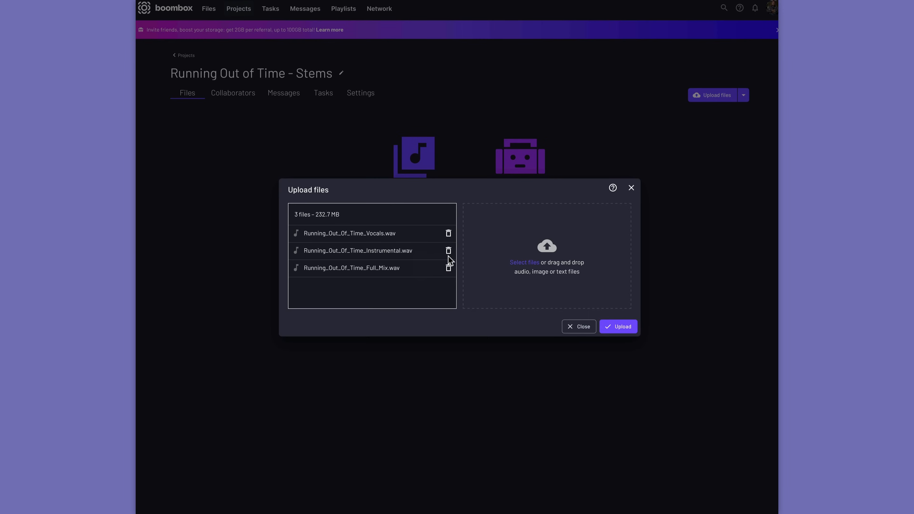
click(622, 333)
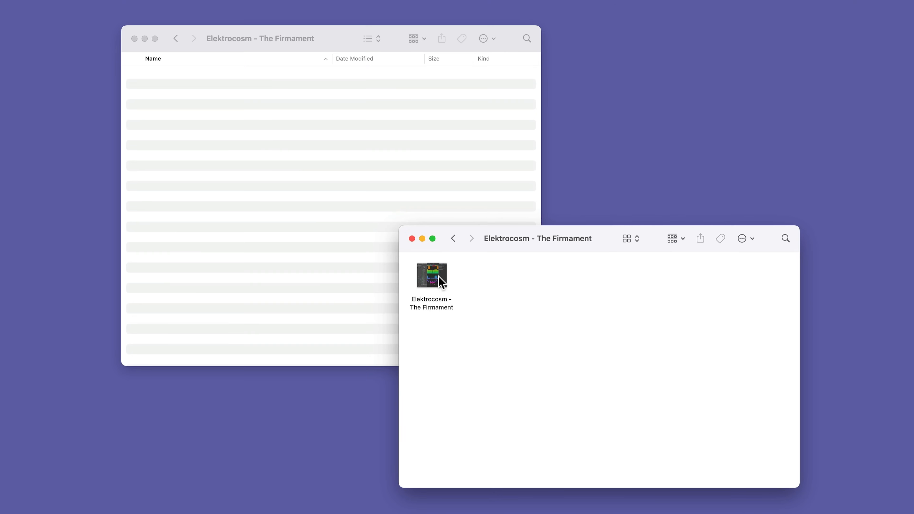
Copy the Elektrocosm - The Firmament Logic project into the other, empty Finder folder of the same name
drag(442, 283, 317, 153)
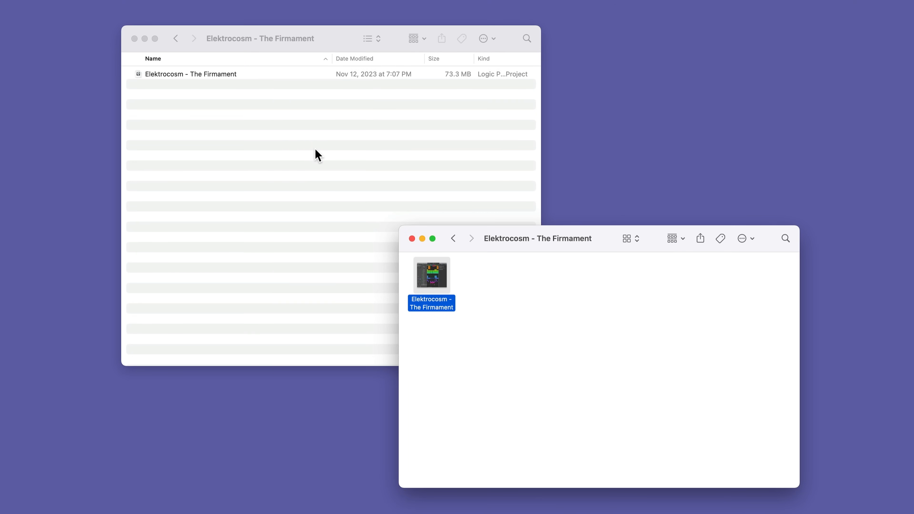
click(316, 154)
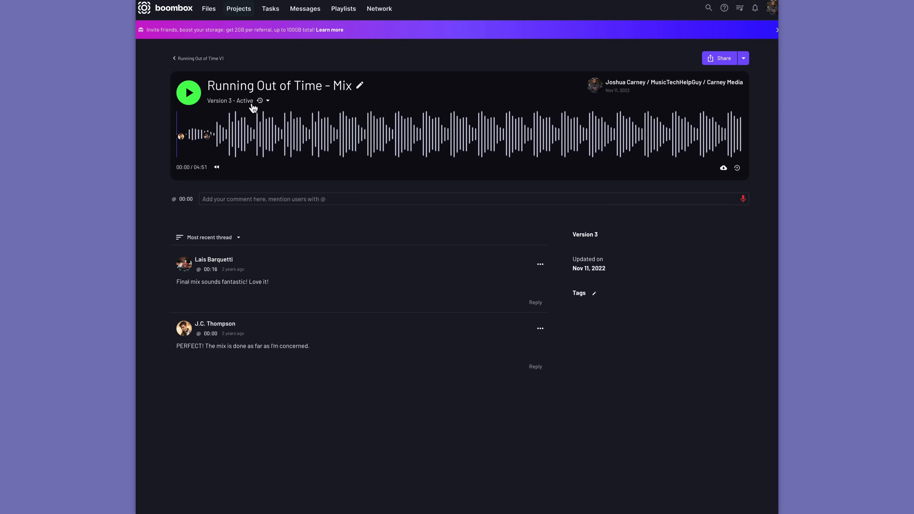
View Version 2 of Running Out of Time - Mix in Boombox and reopen the version list
click(273, 104)
click(253, 133)
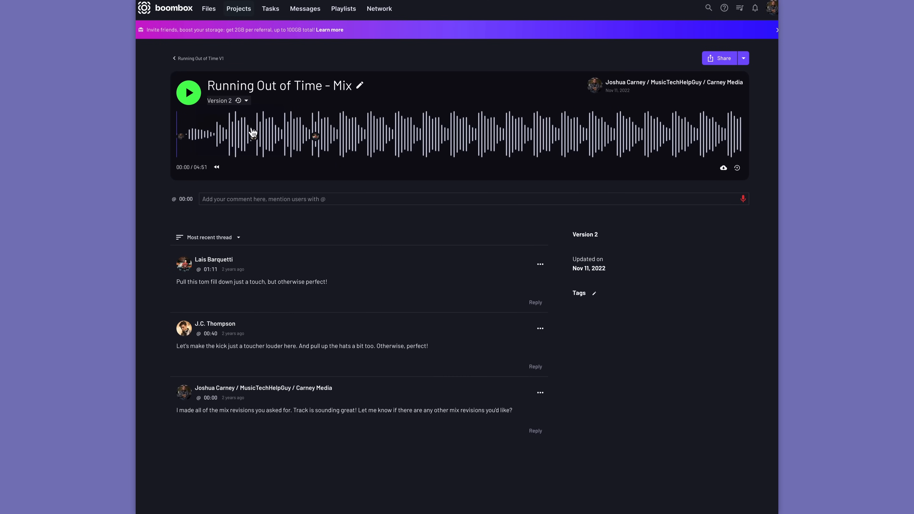
click(247, 102)
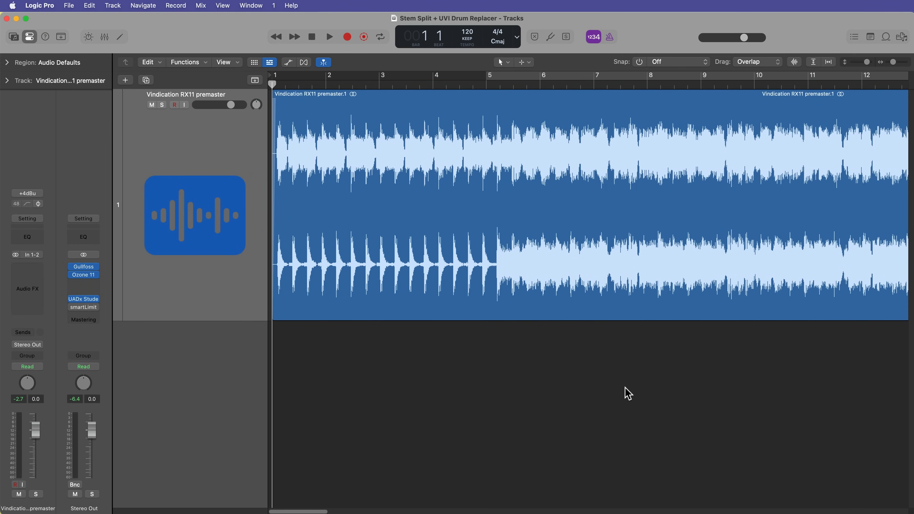
In Logic Pro, place the playhead at bar 4 of the Vindication RX11 premaster track
click(581, 295)
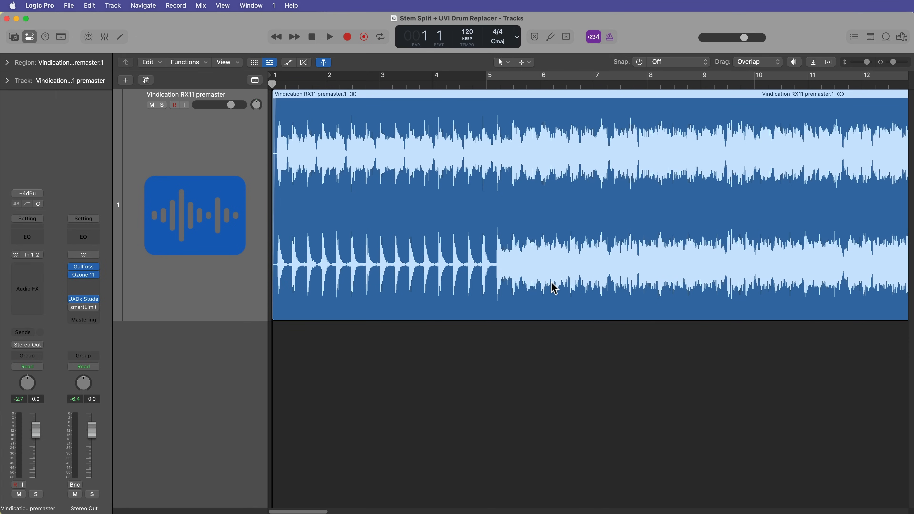
click(534, 371)
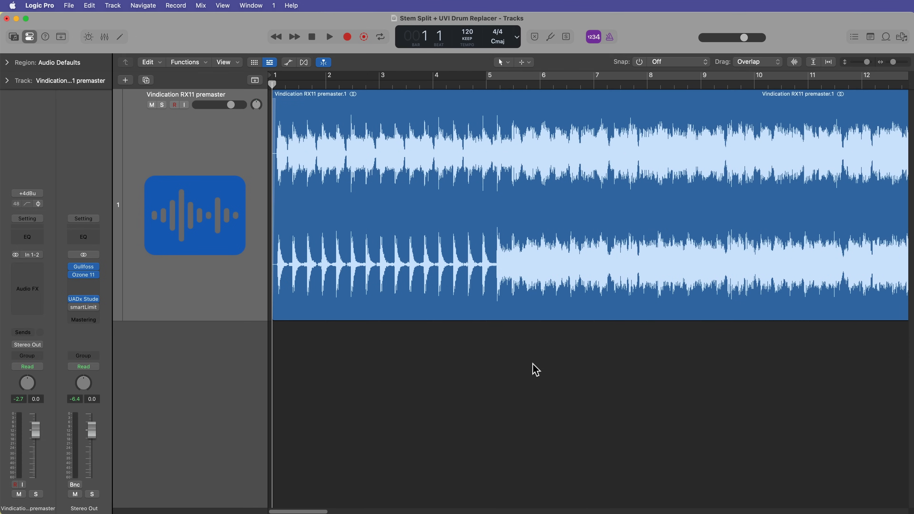
click(480, 186)
key(z)
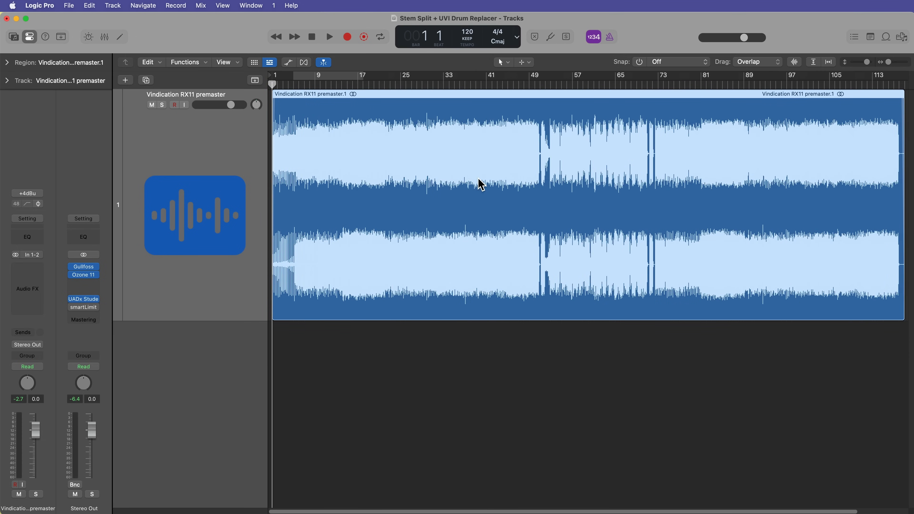
key(super+Right)
key(super+Right)
key(super+Right)
key(super+Right)
key(super+Right)
key(super+Right)
key(super+Right)
key(super+Right)
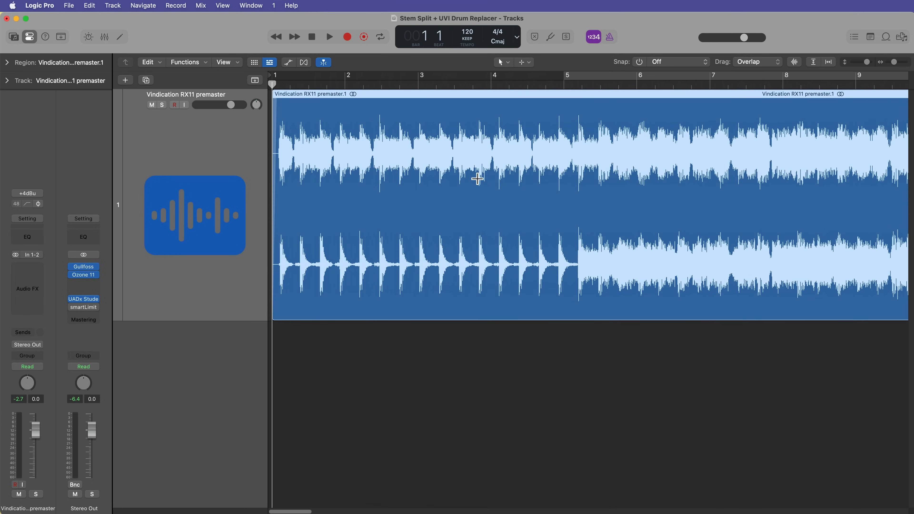
drag(470, 85, 492, 86)
click(597, 412)
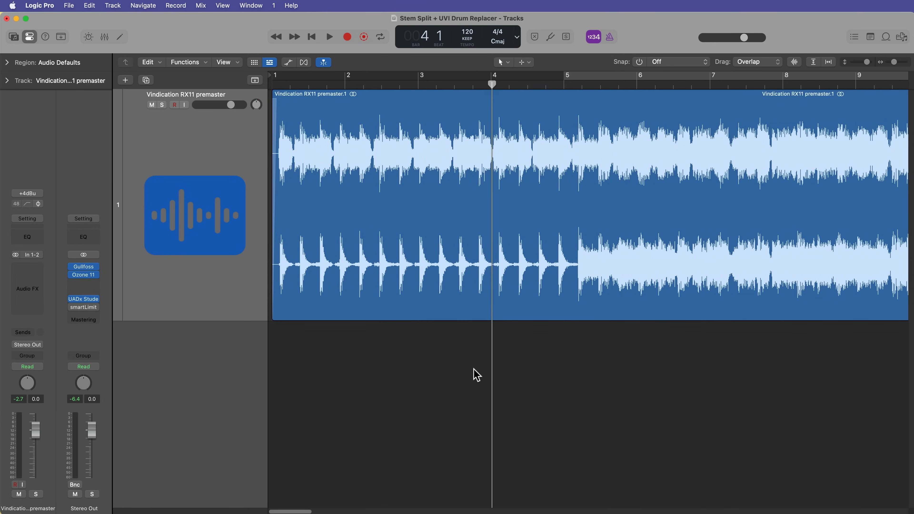
Play back the Vindication RX11 premaster from bar 4 to about bar 19 and return the playhead to the start
scroll(477, 375, right, 5)
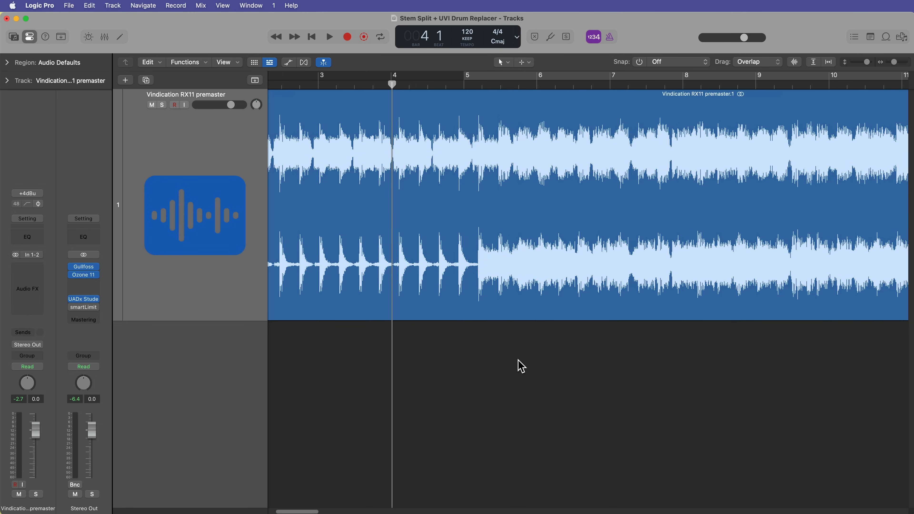
key(space)
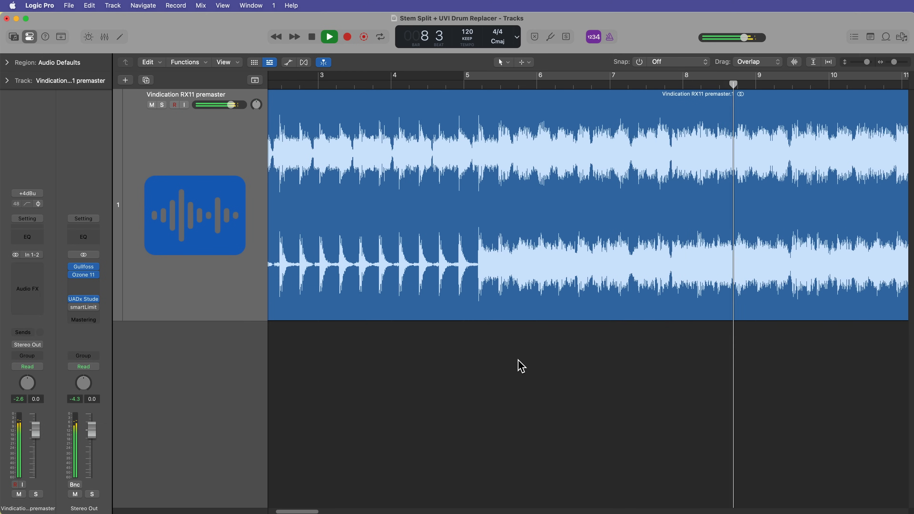
scroll(523, 370, right, 5)
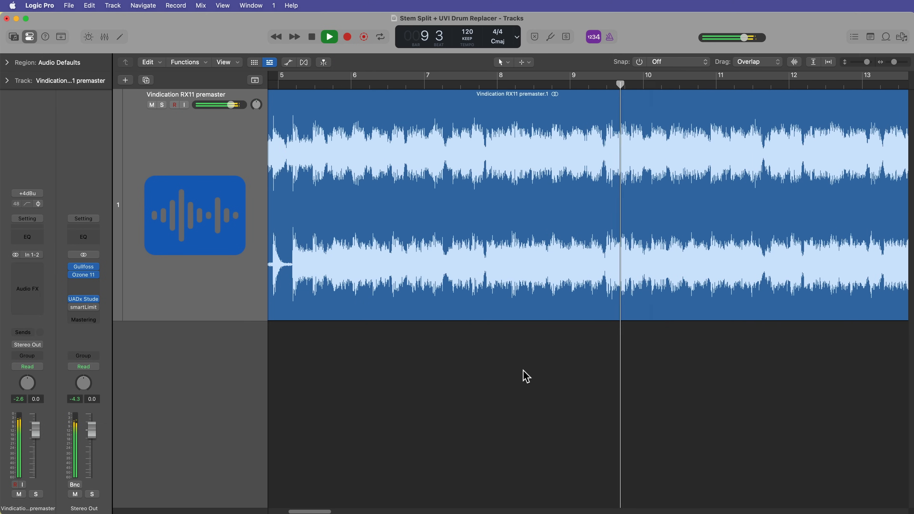
scroll(526, 376, right, 4)
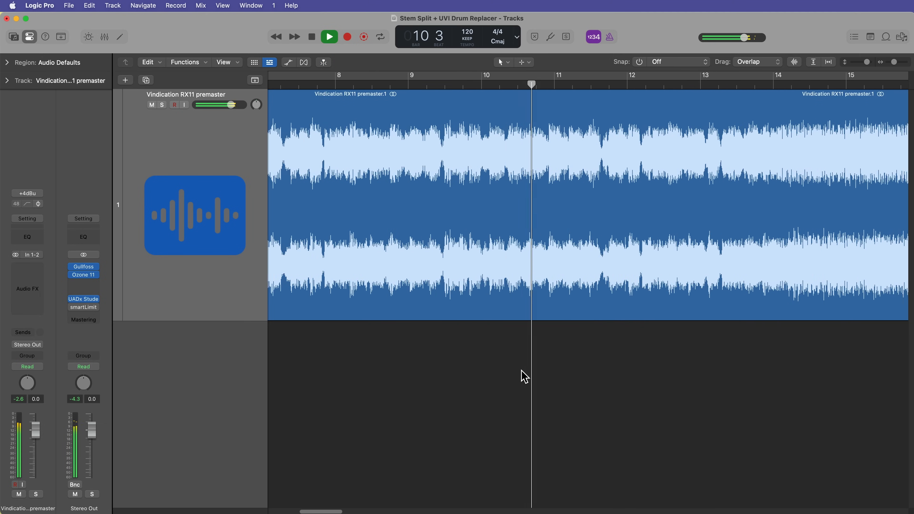
scroll(524, 377, right, 4)
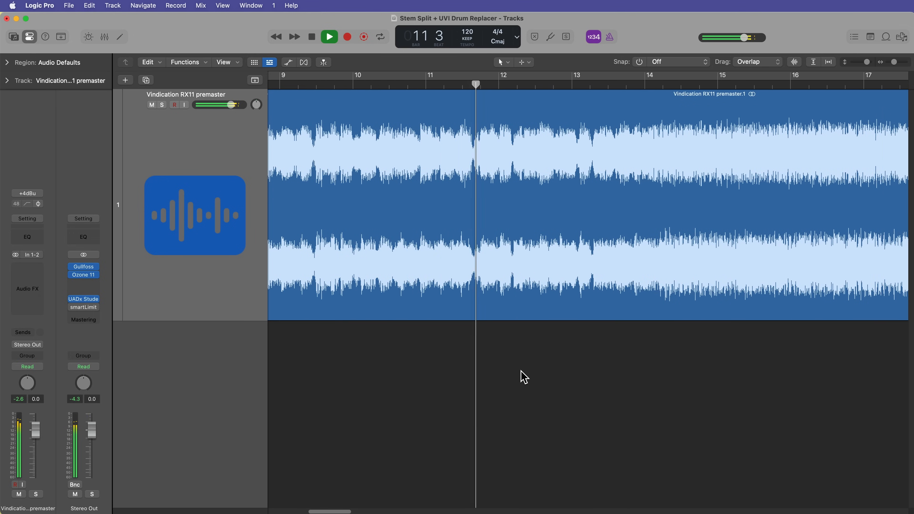
scroll(524, 377, right, 2)
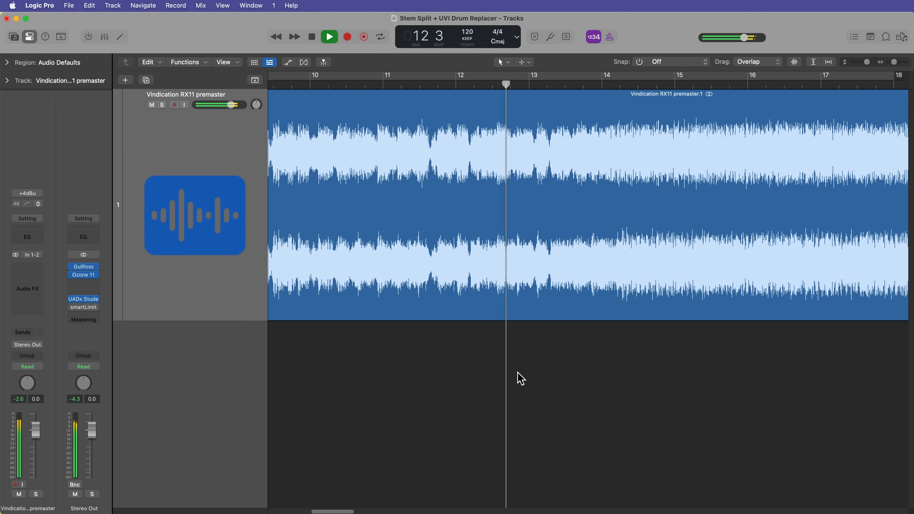
scroll(522, 378, right, 2)
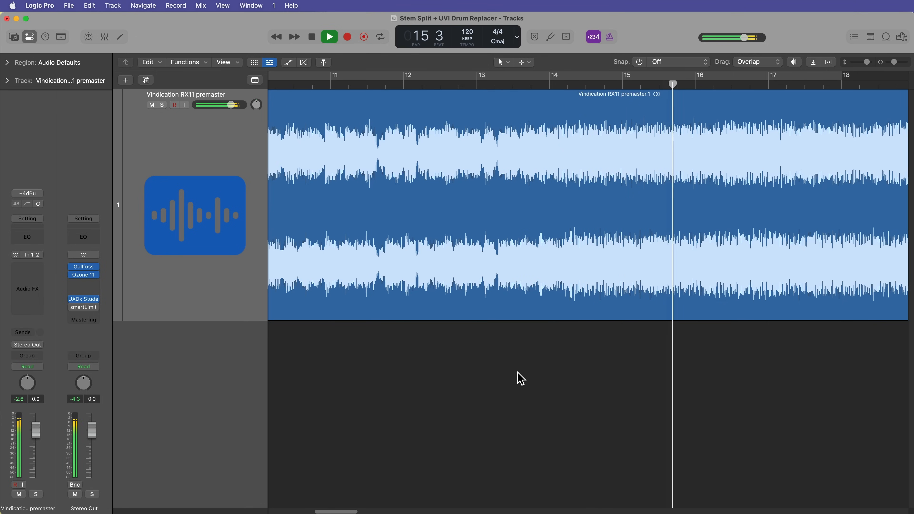
scroll(522, 378, right, 3)
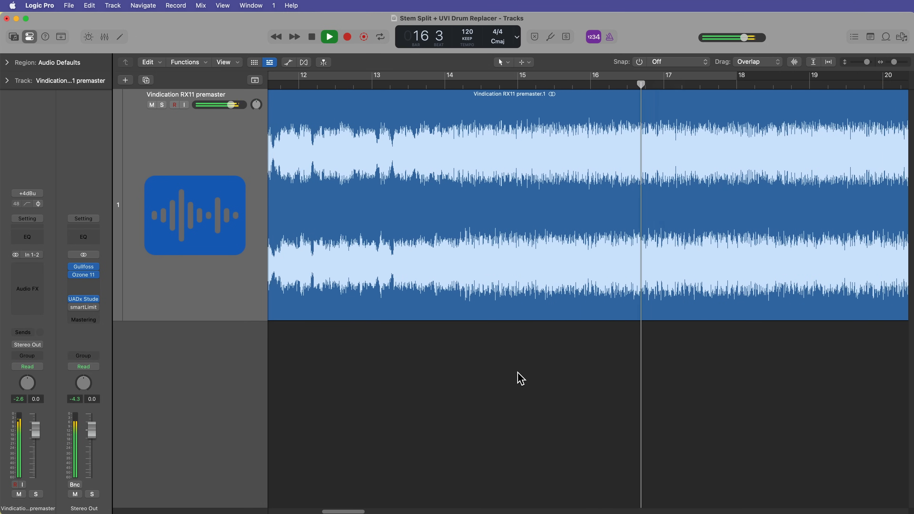
scroll(522, 378, right, 3)
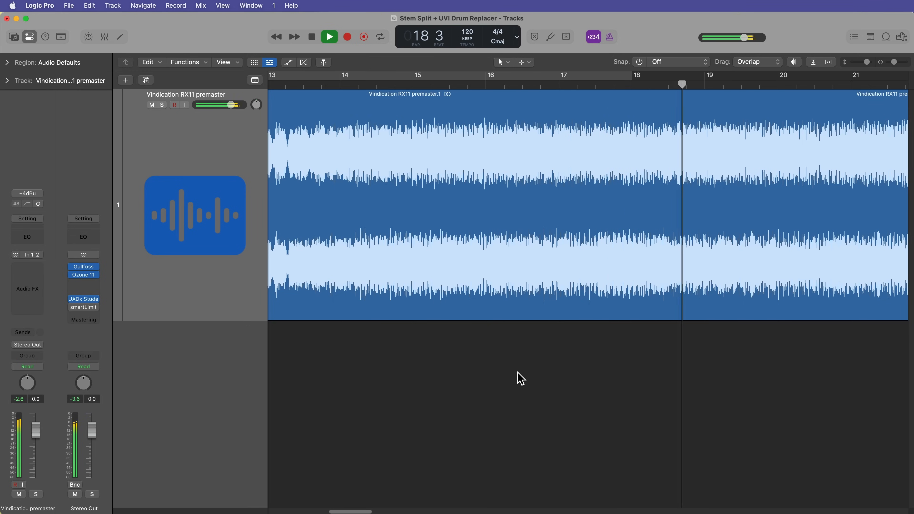
key(space)
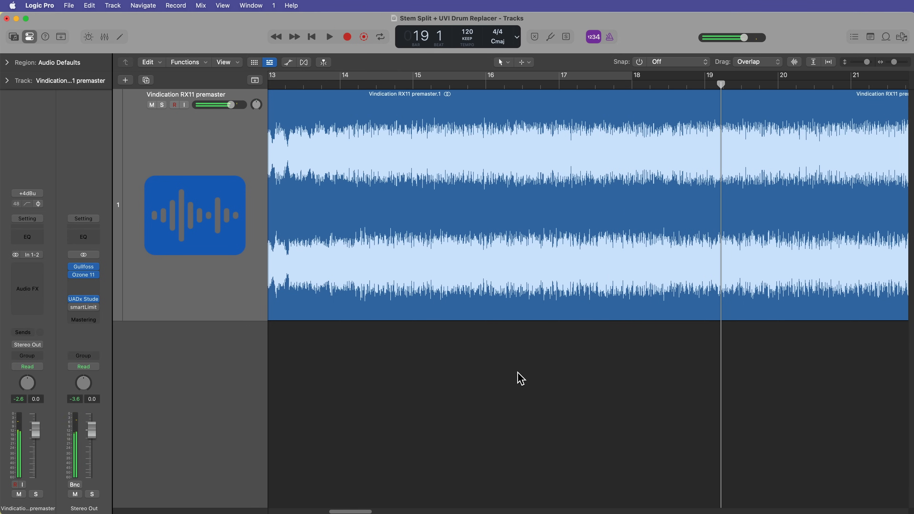
key(Return)
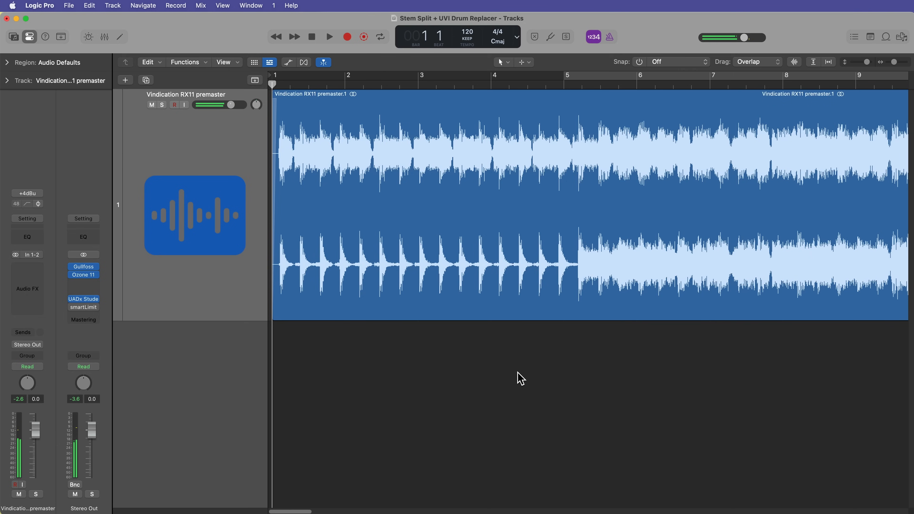
click(570, 86)
scroll(540, 386, right, 5)
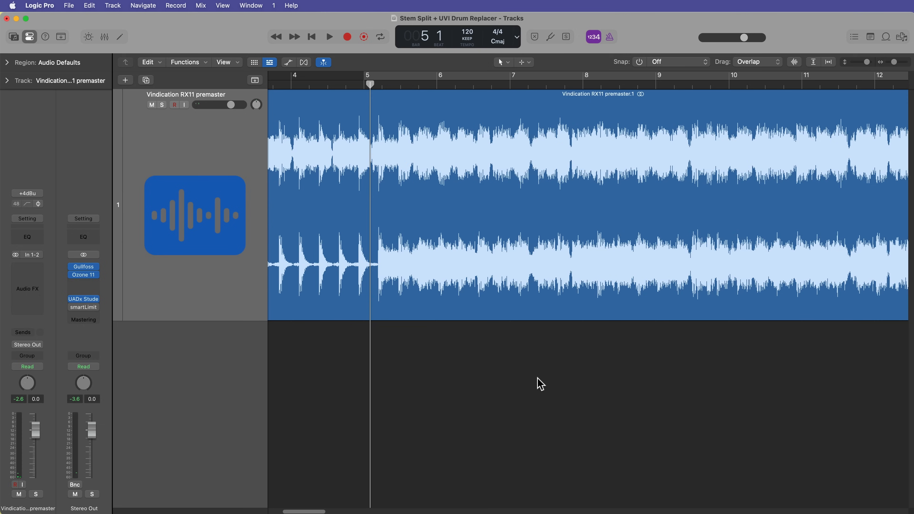
scroll(541, 385, left, 2)
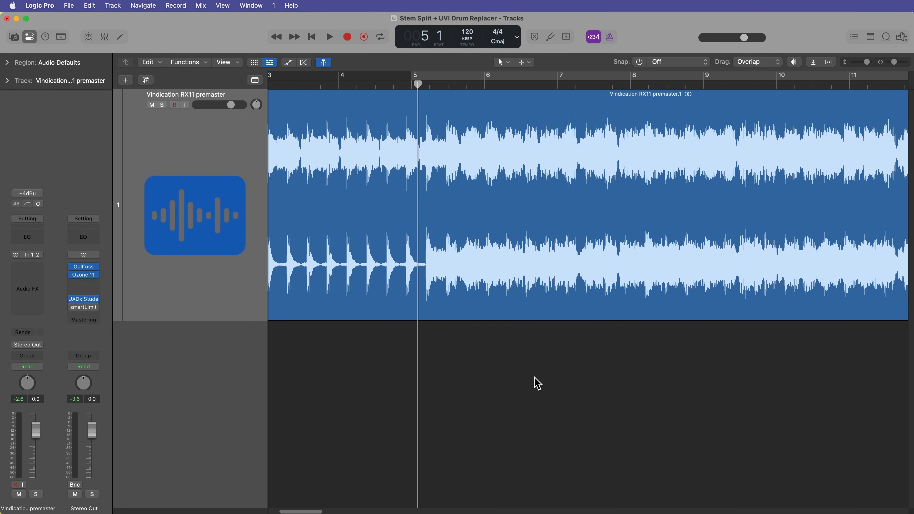
Return the playhead to the project start and open the Stem Splitter for the Vindication RX11 premaster.1 region
key(Return)
key(super+Left)
key(super+Left)
key(super+Left)
key(super+Left)
key(super+Left)
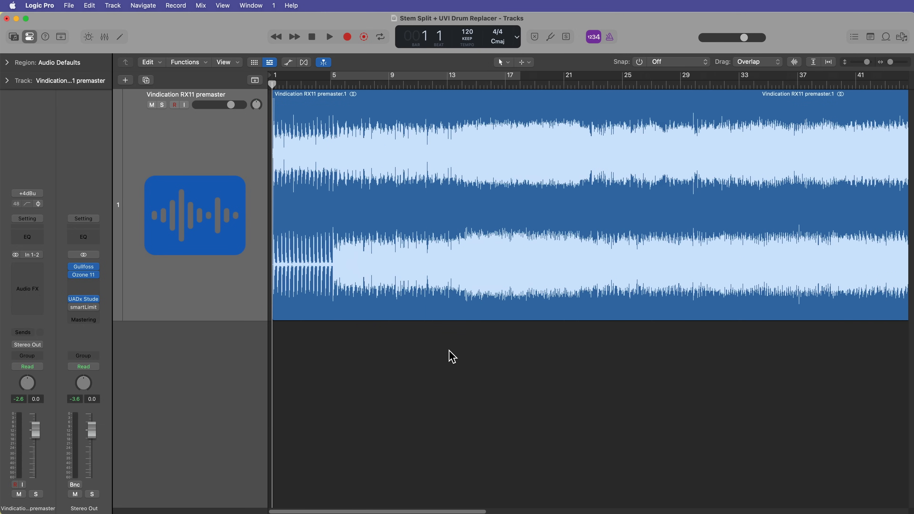
click(370, 151)
right_click(370, 148)
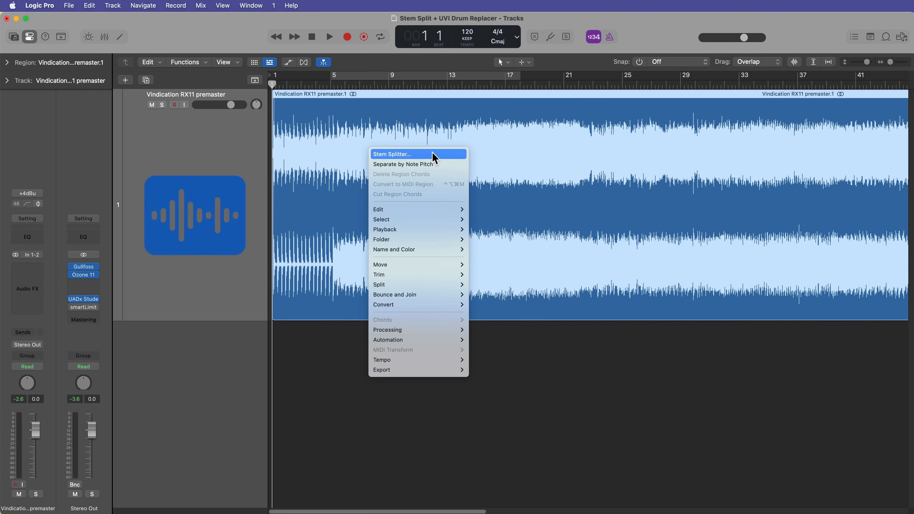
mouse_move(443, 330)
click(440, 156)
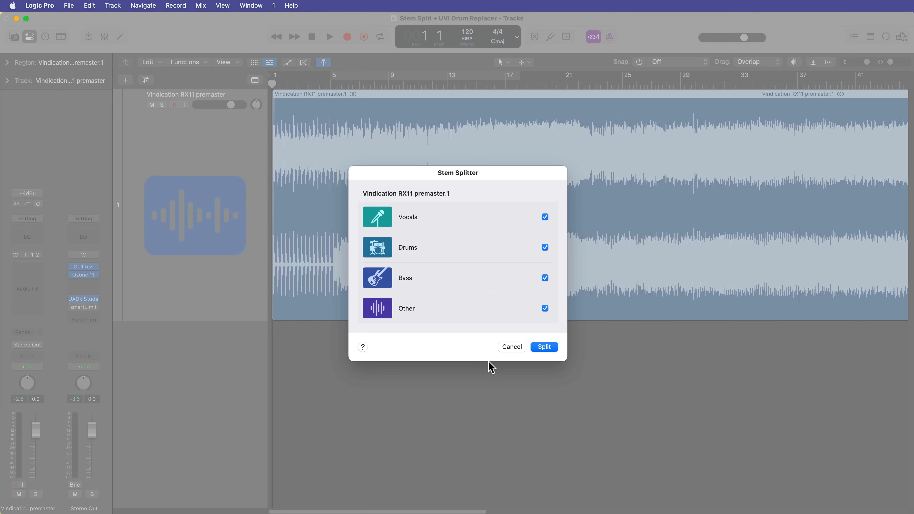
Exclude Vocals, Bass and Other from the stem split and extract only the Drums stem
click(545, 217)
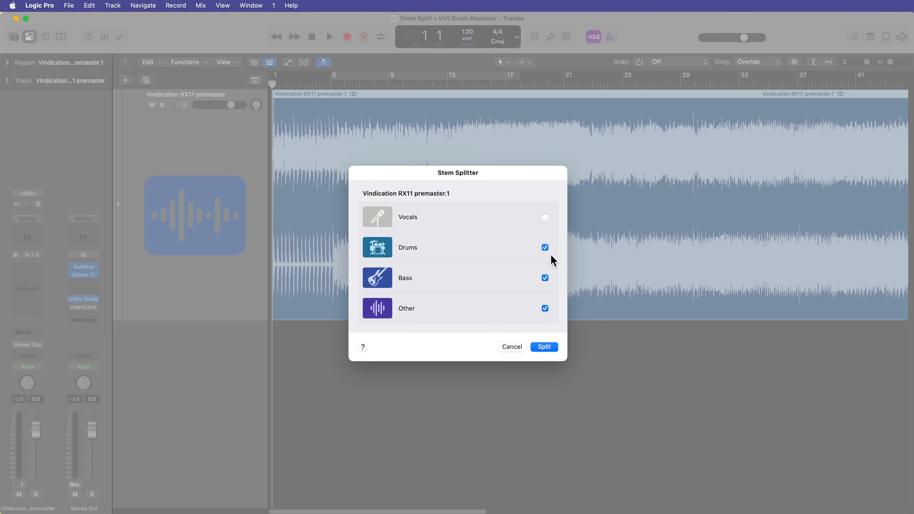
click(546, 278)
click(545, 308)
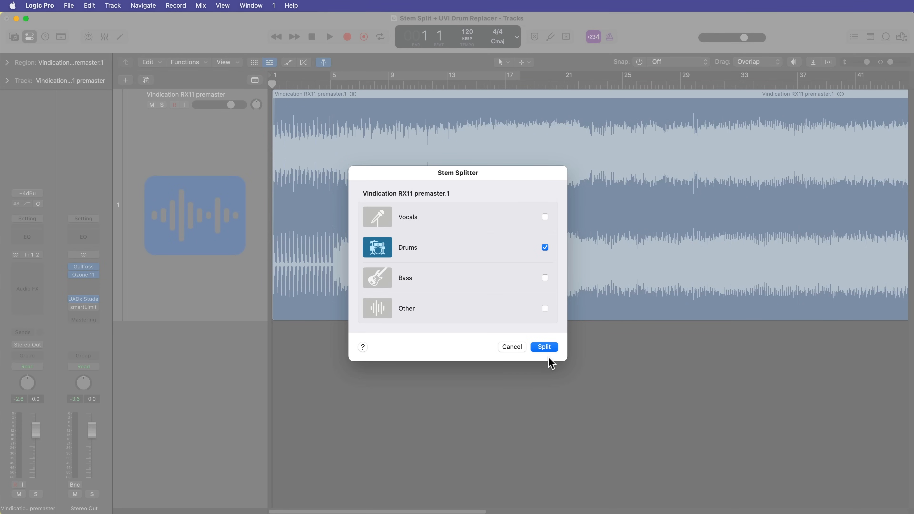
click(545, 347)
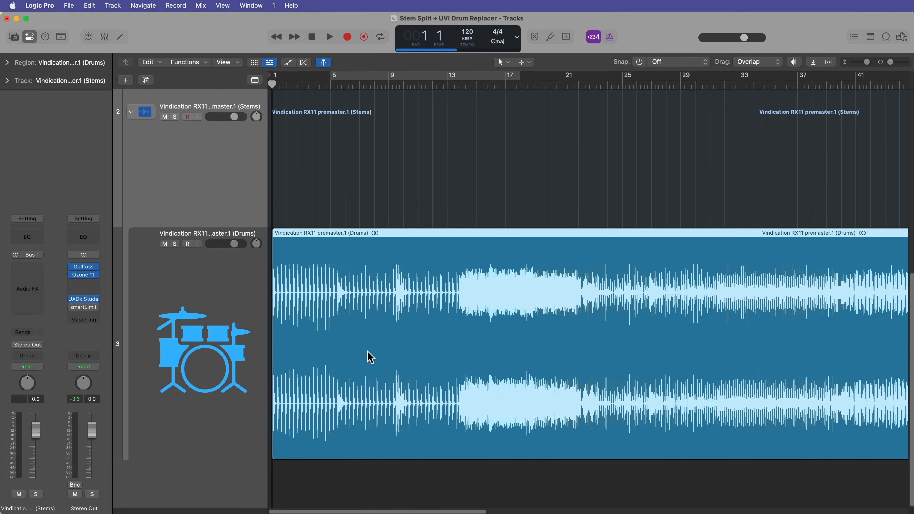
Move the Drums stem track out of the Stems track stack, placing it directly below the original premaster track
click(232, 307)
click(219, 165)
scroll(331, 249, up, 5)
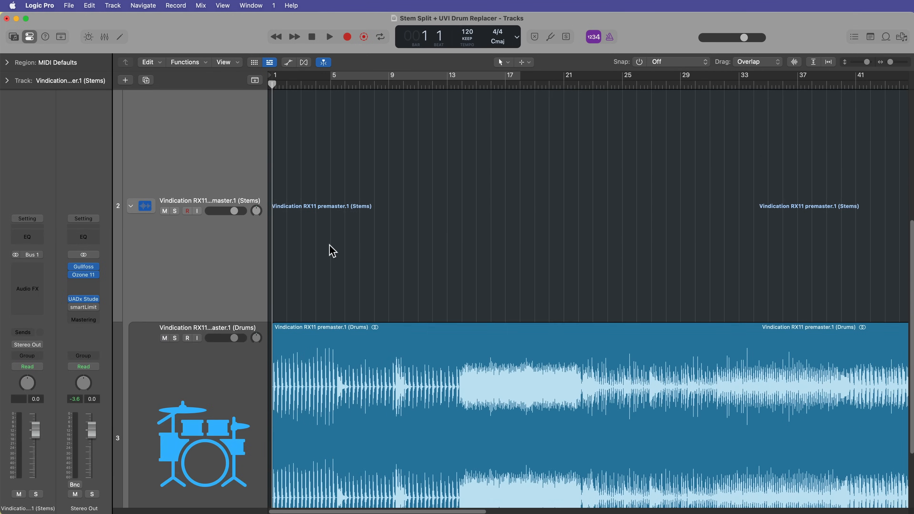
scroll(331, 245, down, 4)
scroll(331, 243, up, 3)
scroll(331, 244, up, 5)
scroll(272, 387, down, 2)
drag(227, 414, 221, 124)
Delete the empty Vindication RX11 premaster.1 (Stems) track
click(235, 378)
scroll(235, 378, down, 2)
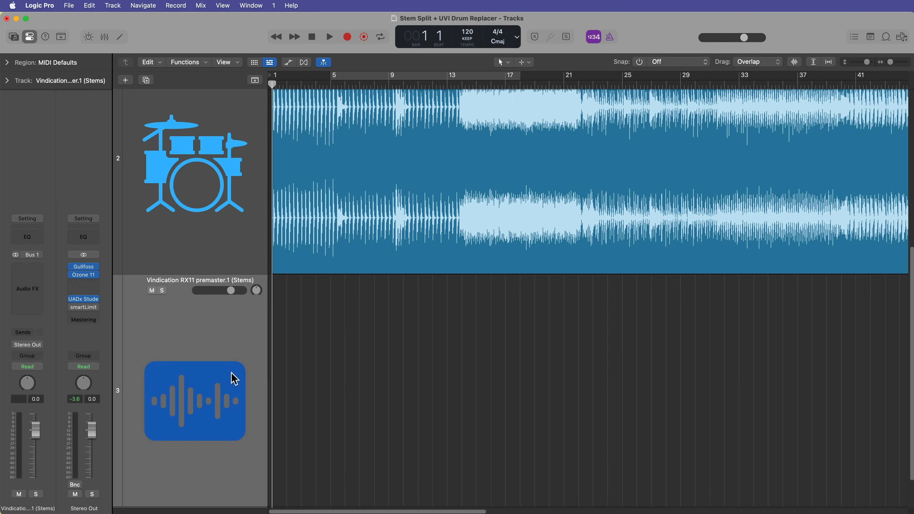
key(super+BackSpace)
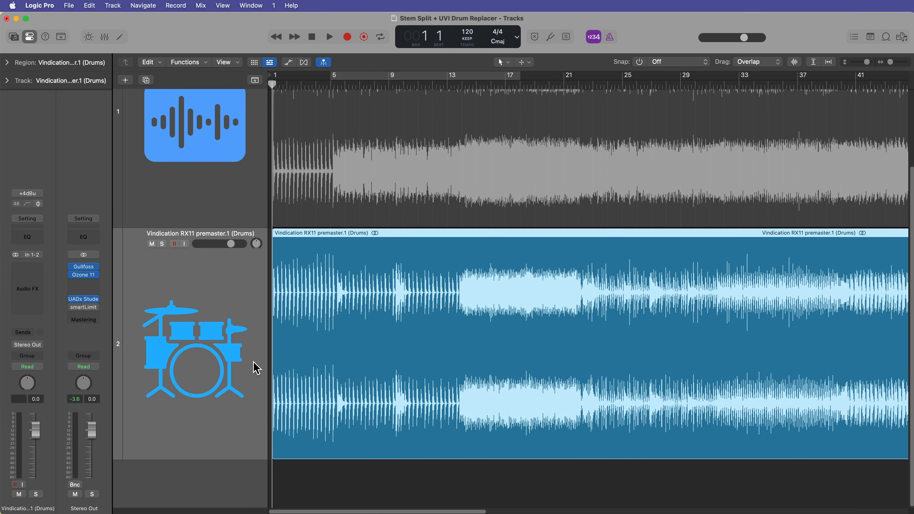
Unmute the original Vindication RX11 premaster.1 region
key(super+Up)
key(super+Up)
key(super+Up)
key(super+Up)
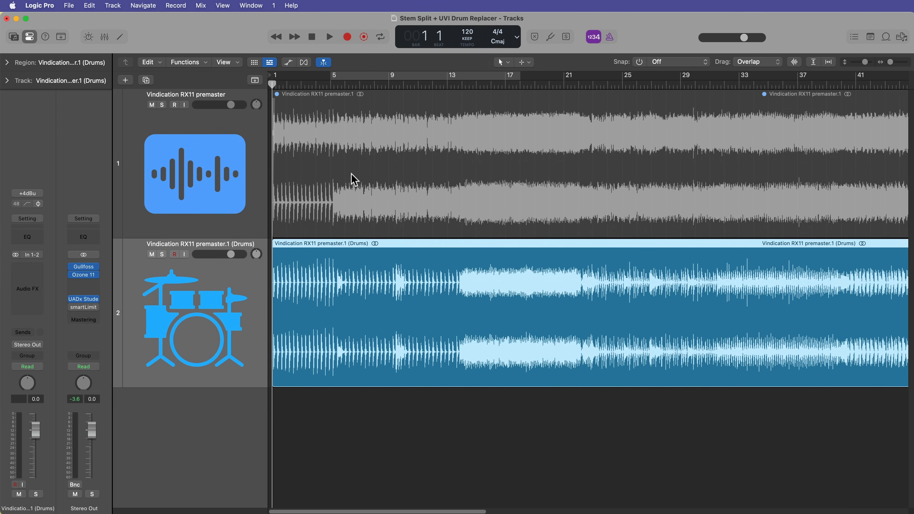
click(382, 138)
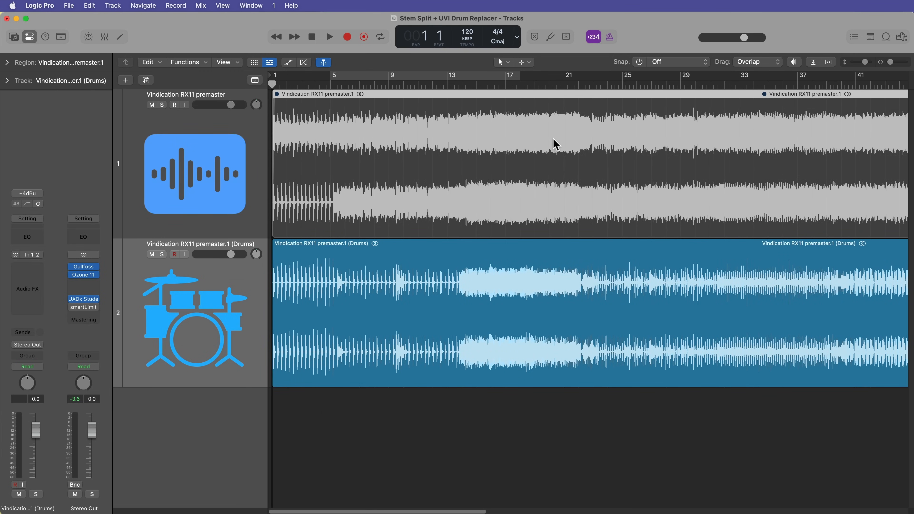
key(m)
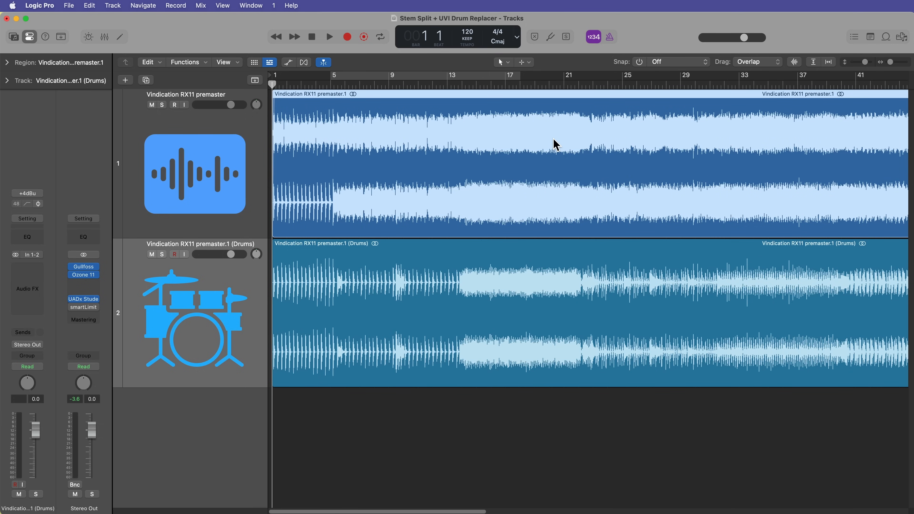
Mute the whole Vindication RX11 premaster track and select the Drums stem track
key(super+Right)
key(super+Right)
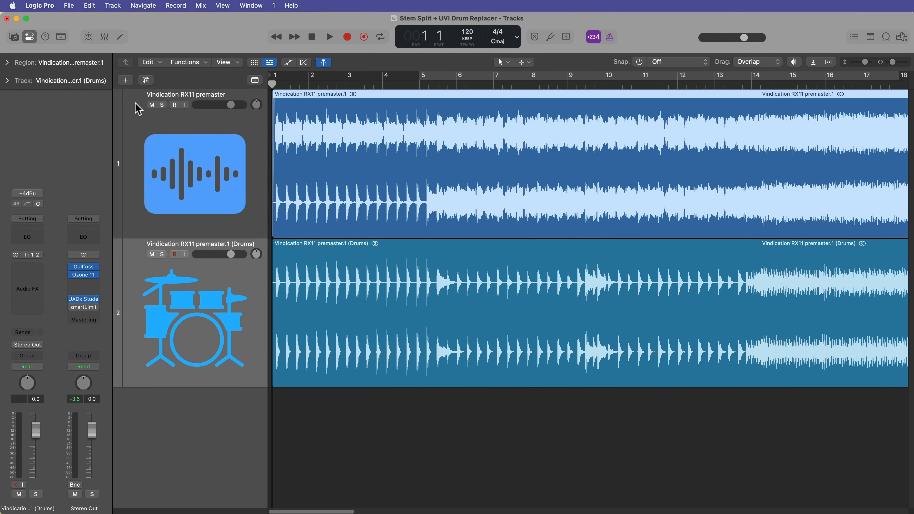
click(151, 104)
click(190, 342)
Play the isolated Drums stem from the start to about bar 11, following its waveform up close
key(space)
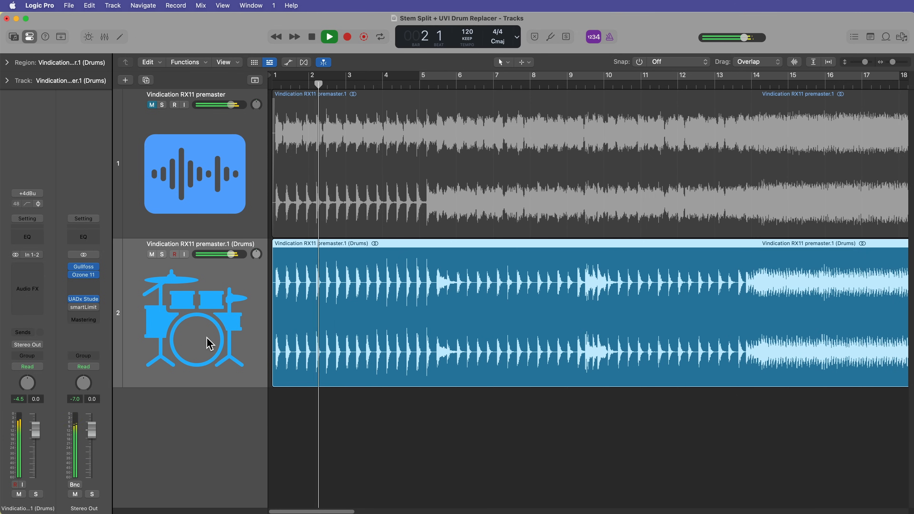
key(super+Right)
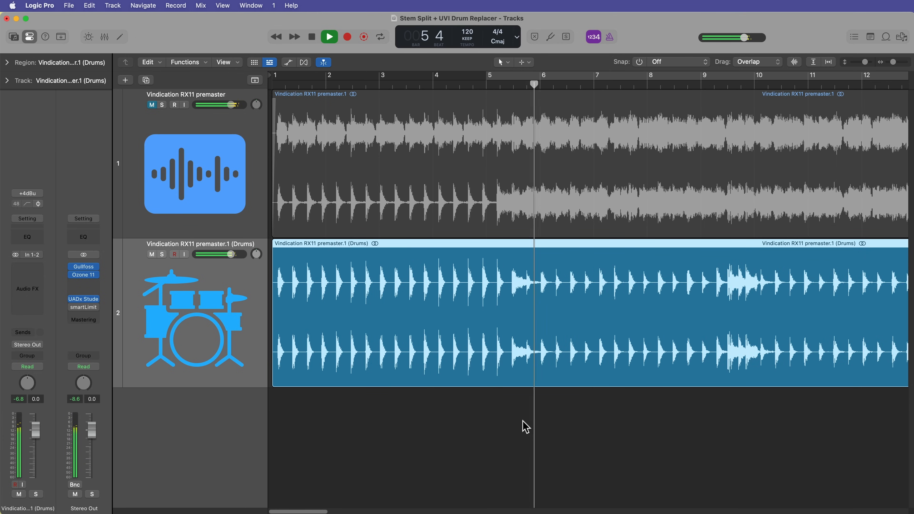
scroll(525, 427, right, 3)
scroll(524, 426, right, 4)
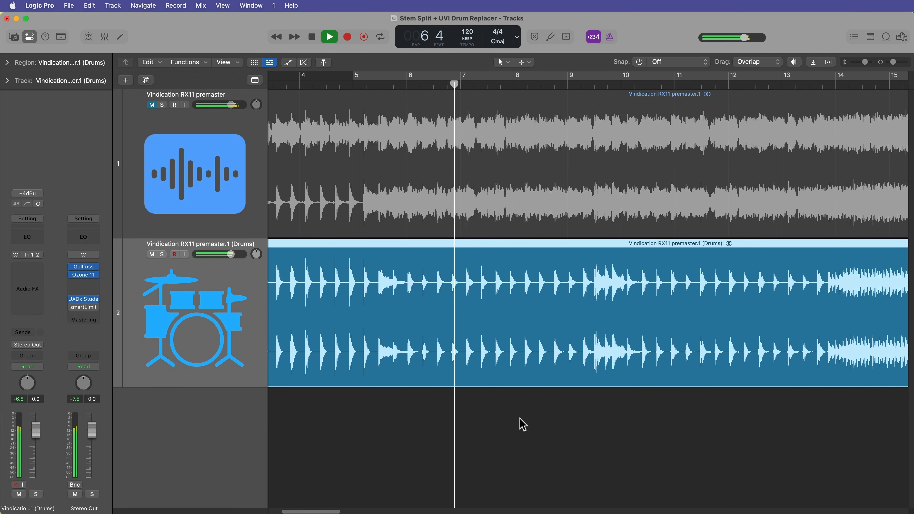
scroll(533, 418, right, 2)
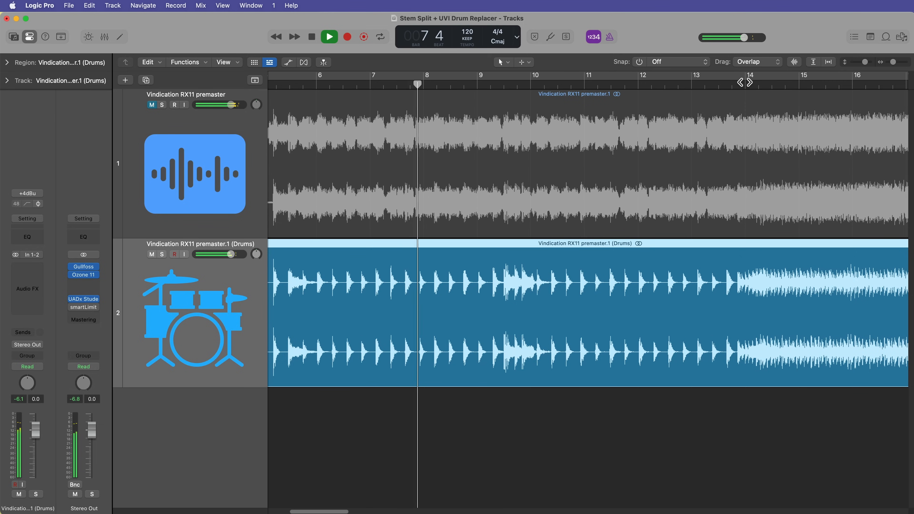
key(super+Right)
key(super+Right)
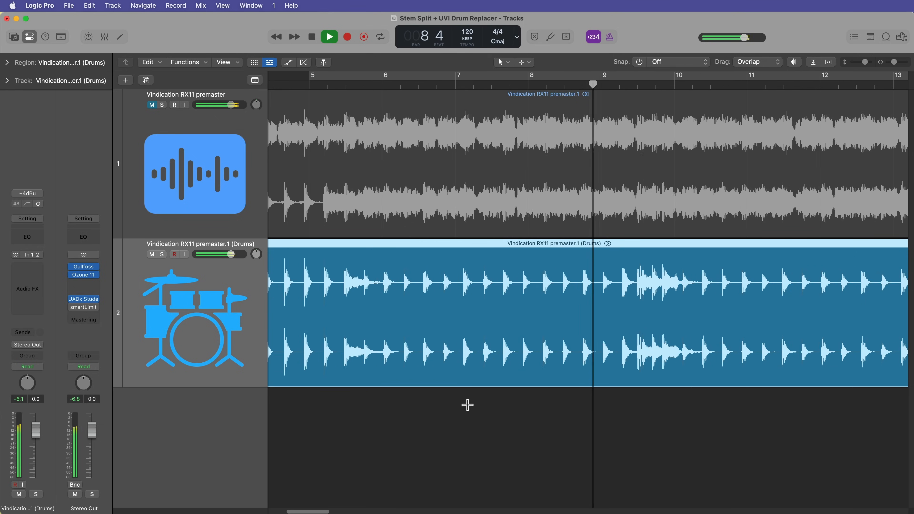
key(super+Right)
key(super+Right)
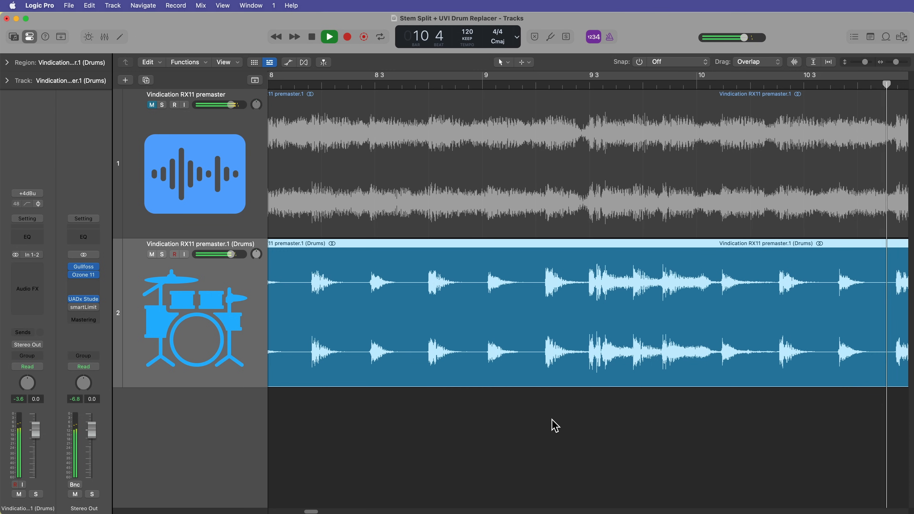
key(space)
Examine the full length of the Drums stem against the original mix and deselect the drum region
key(super+Left)
key(super+Left)
key(super+Left)
key(super+Left)
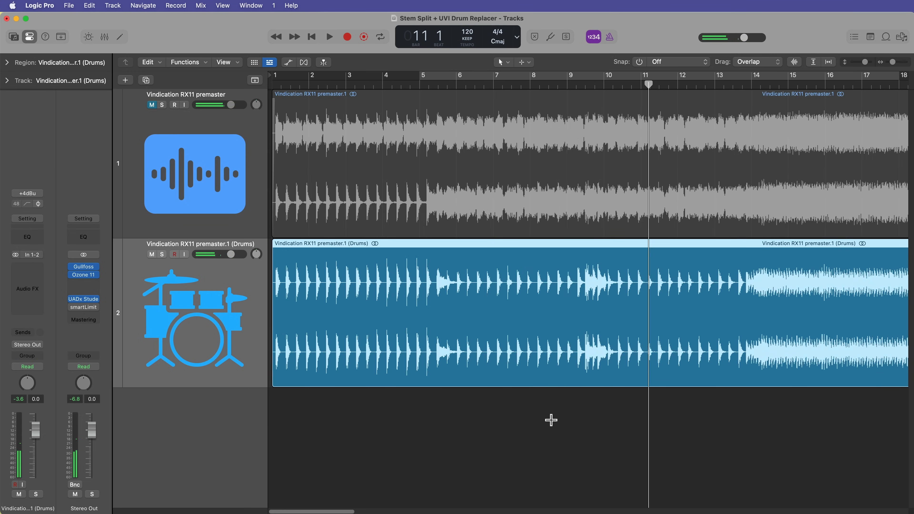
key(super+Left)
key(super+Left)
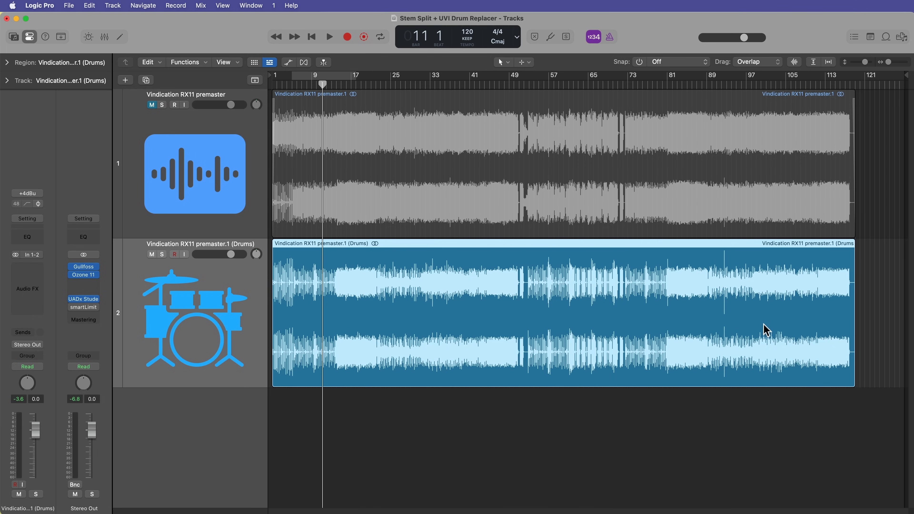
click(503, 451)
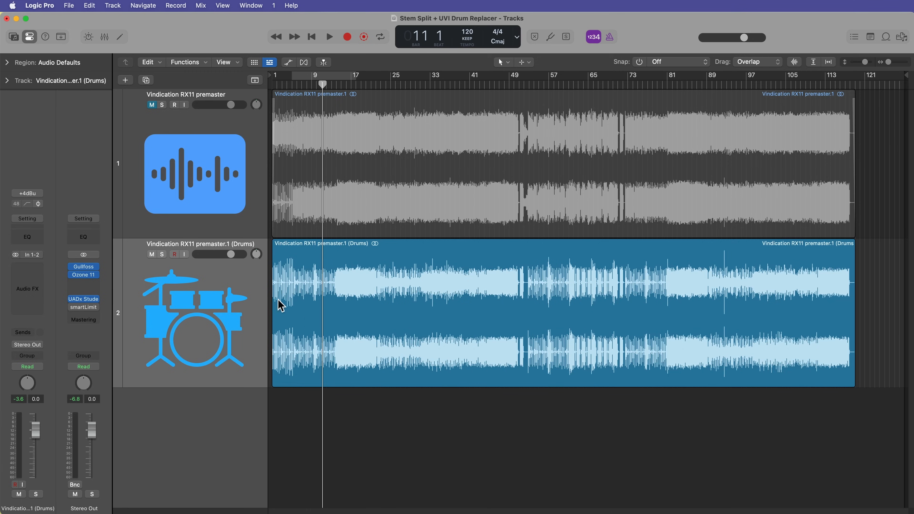
Enable Flex on the Drums stem track and set its mode to Flex Time - Slicing
key(super+Right)
key(super+Right)
key(super+Right)
key(super+Right)
key(super+Right)
key(super+Right)
key(super+Right)
key(Return)
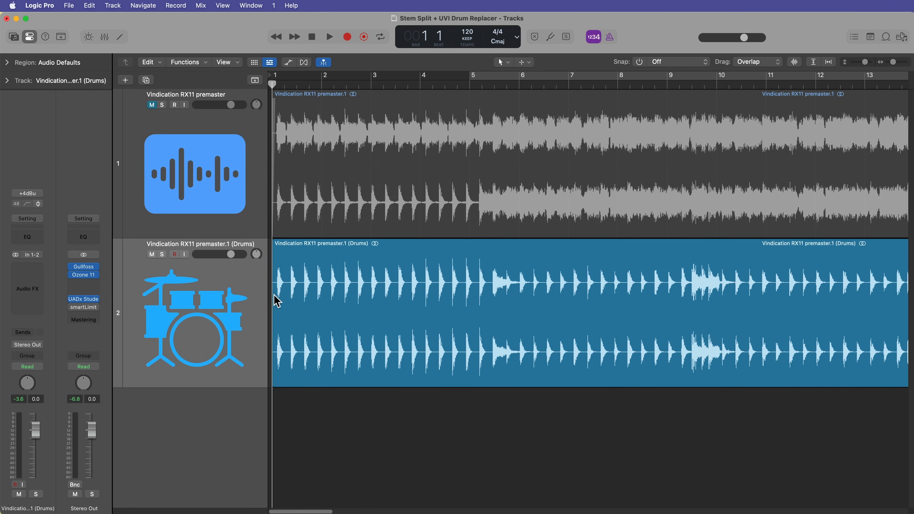
key(super+Right)
key(super+Right)
key(super+Right)
key(super+Right)
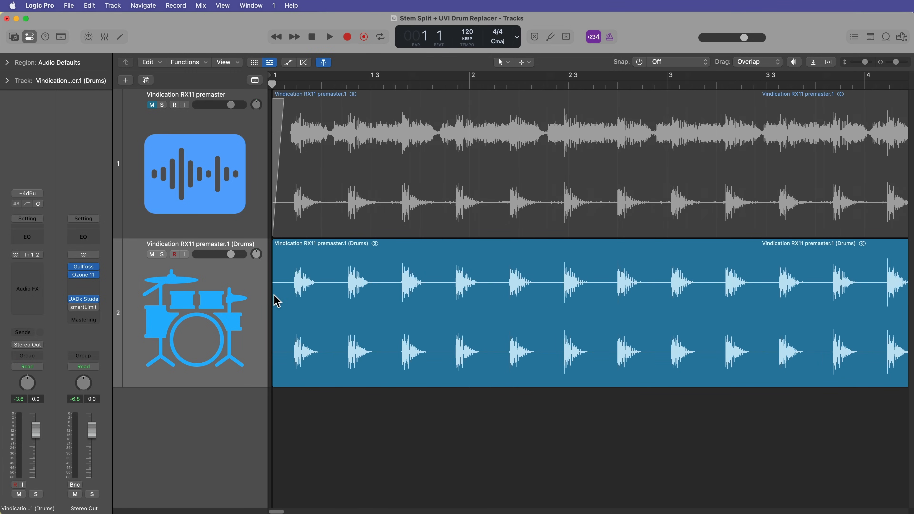
click(305, 63)
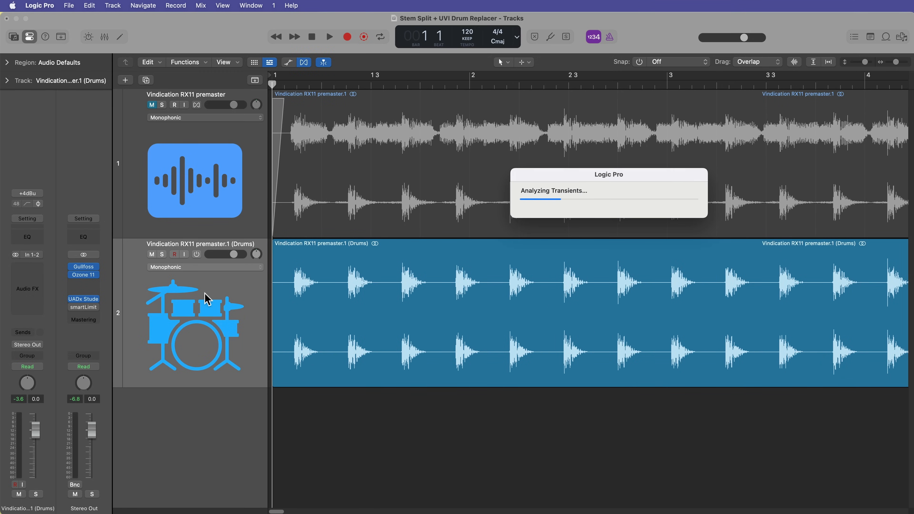
click(197, 269)
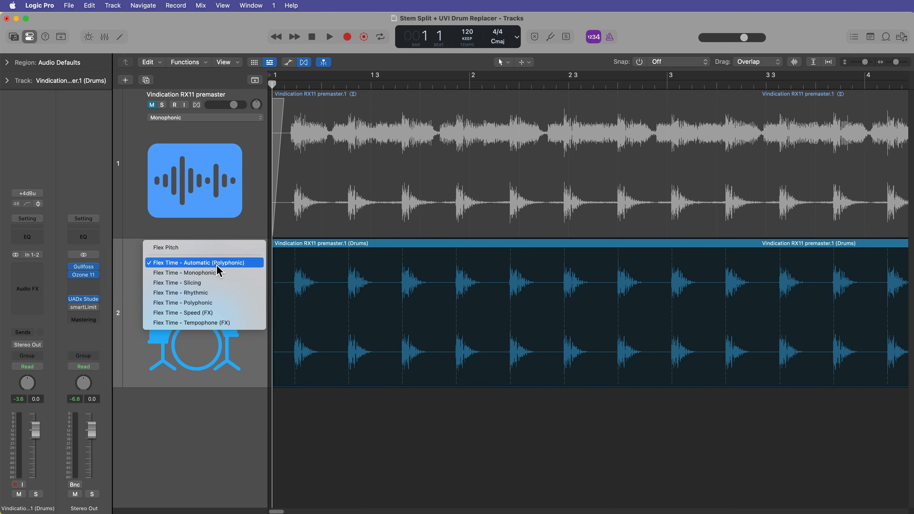
click(231, 280)
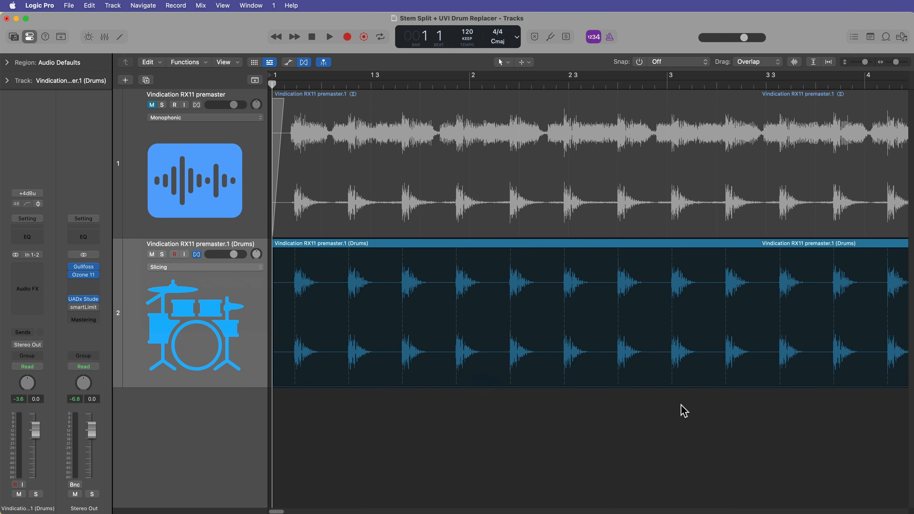
Slice the flexed Drums region at its transient markers and check the resulting slices
right_click(584, 250)
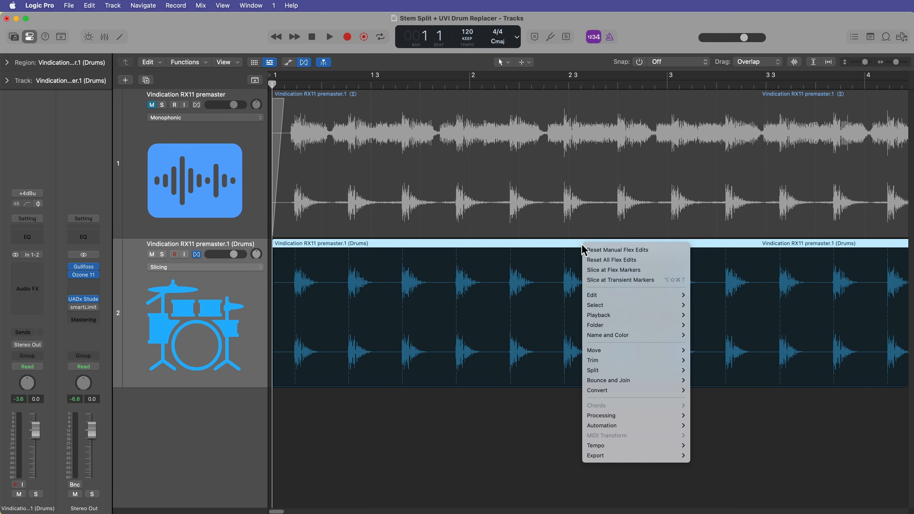
click(634, 281)
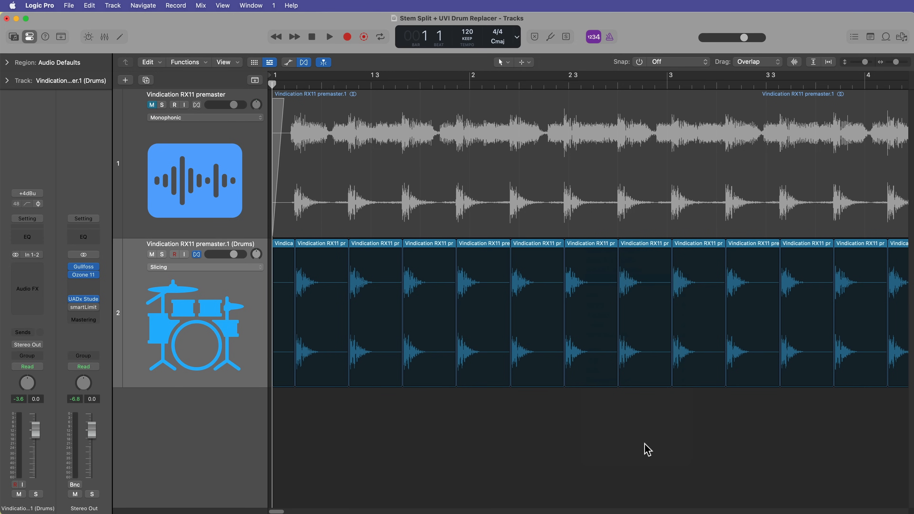
drag(319, 420, 786, 368)
click(738, 438)
Undo the slicing of the Drums region and turn Flex off again
key(super+z)
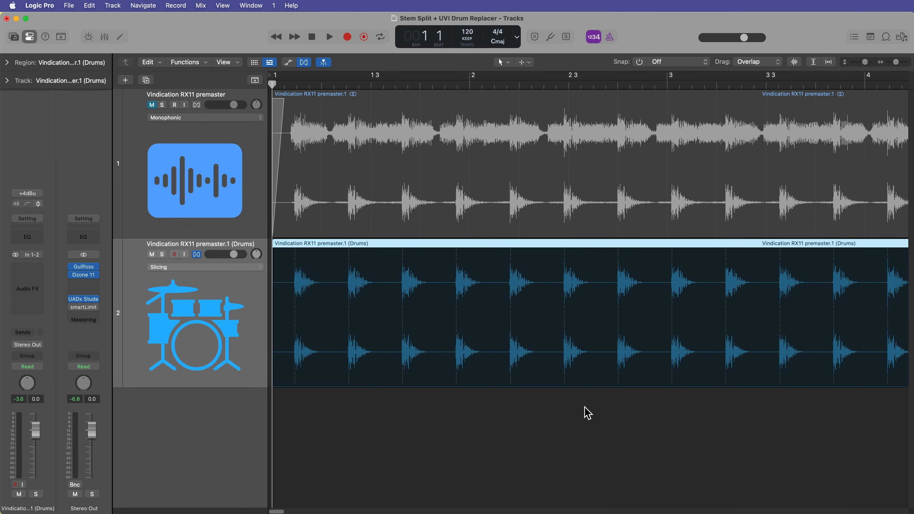
click(198, 255)
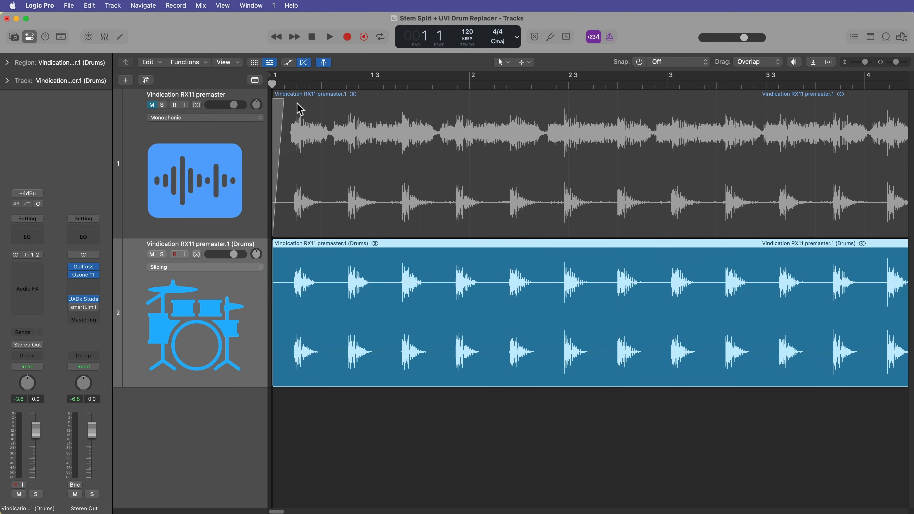
click(429, 457)
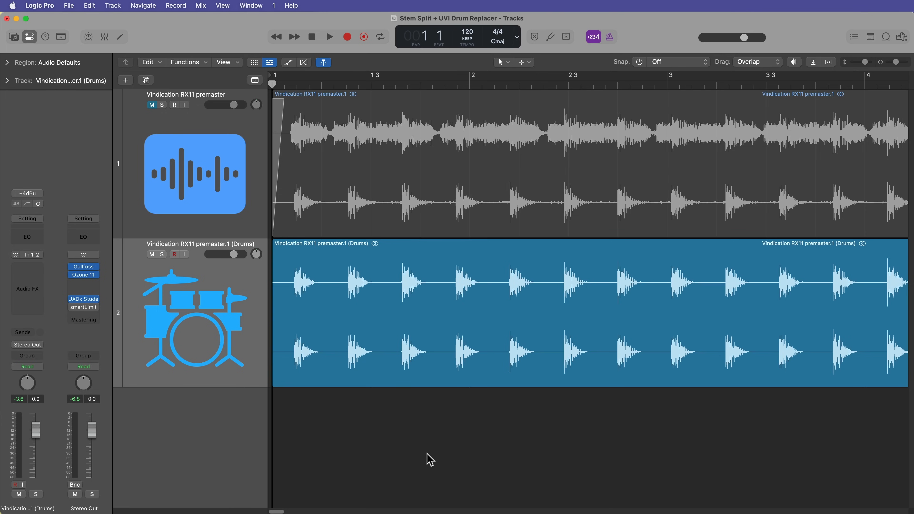
Open the Key Command Assignments and search the commands for "slice"
click(39, 6)
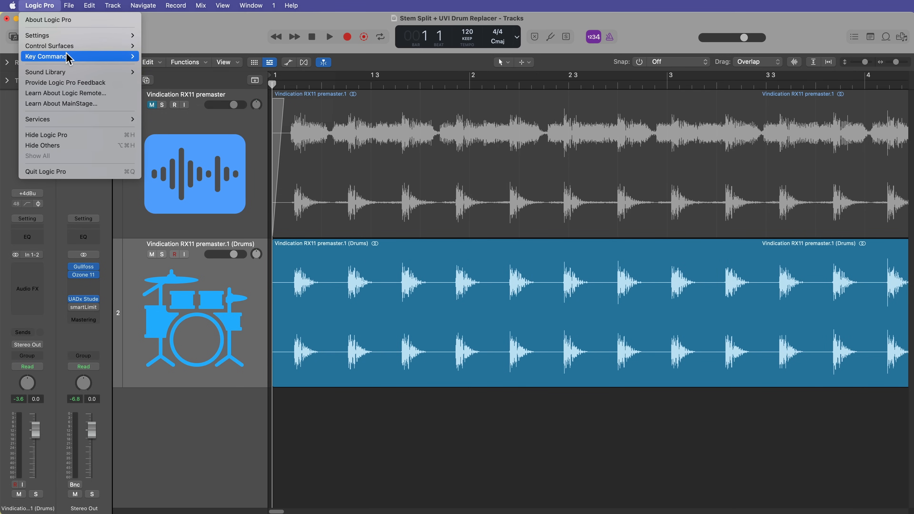
mouse_move(94, 56)
click(191, 67)
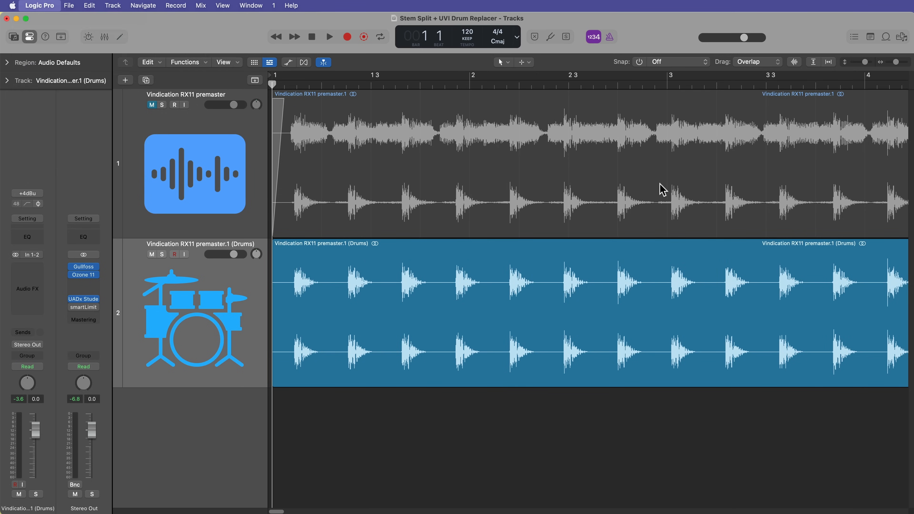
text(t)
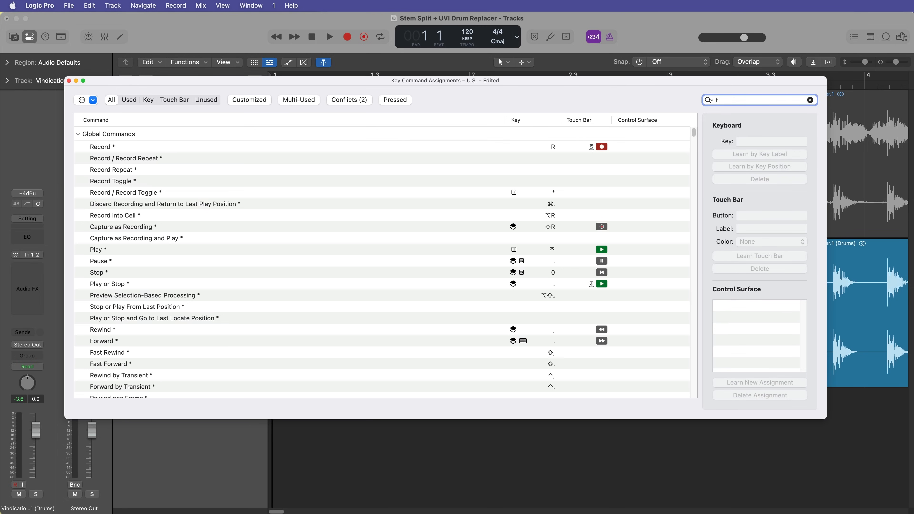
key(BackSpace)
text(slice)
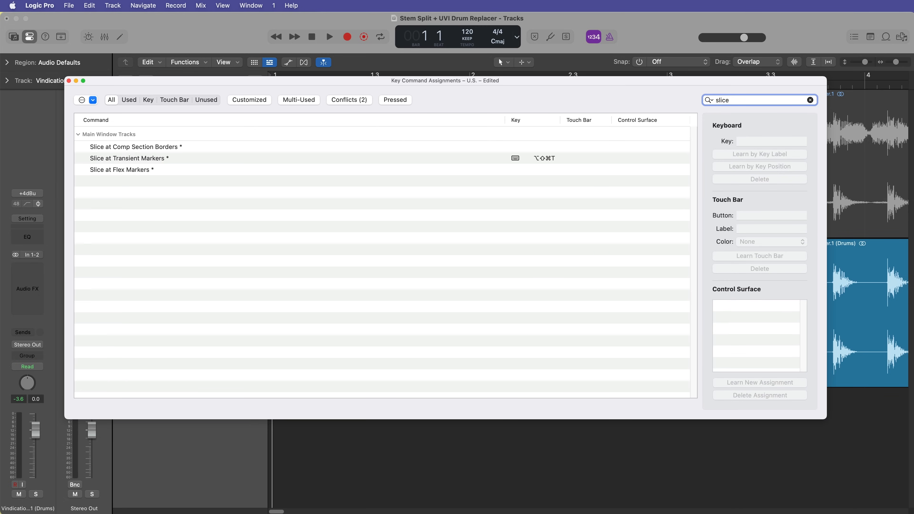
Clear the shortcut for Slice at Transient Markers and reassign Option-Shift-Command-T to it by key position
click(189, 160)
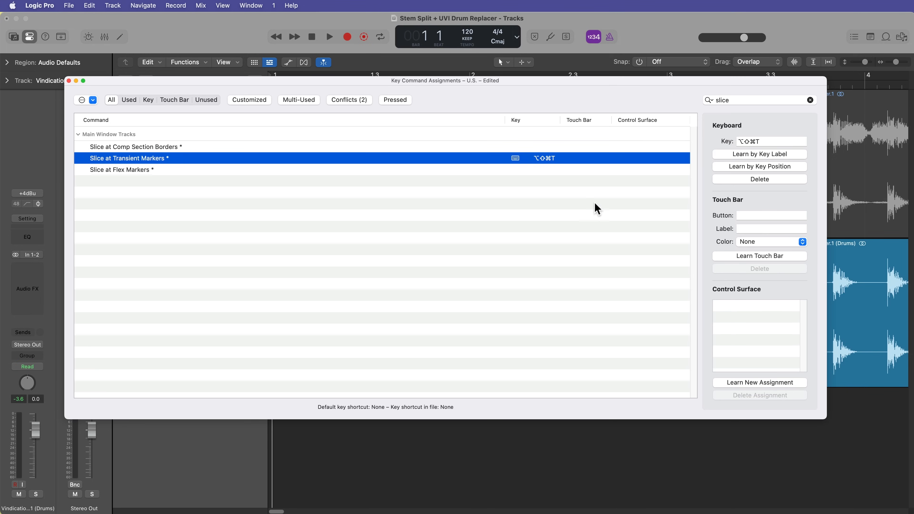
click(760, 179)
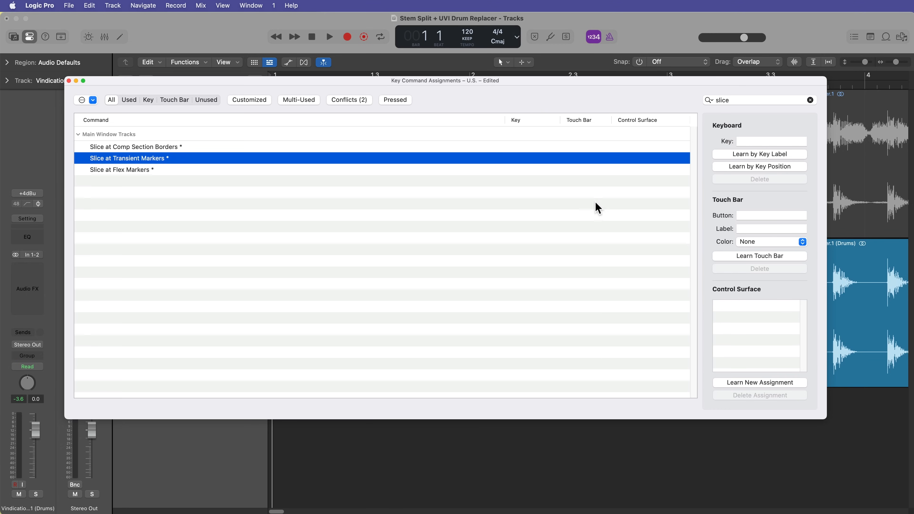
click(751, 167)
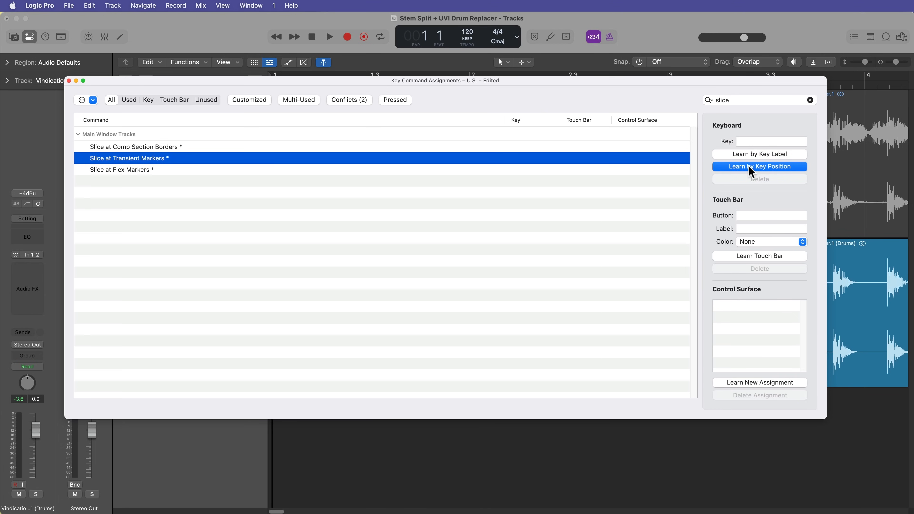
key(alt+shift+super+t)
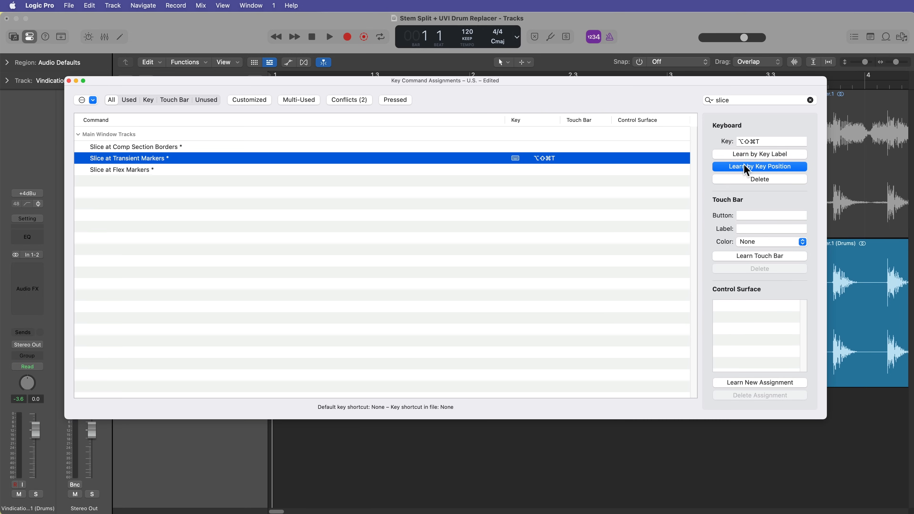
click(771, 171)
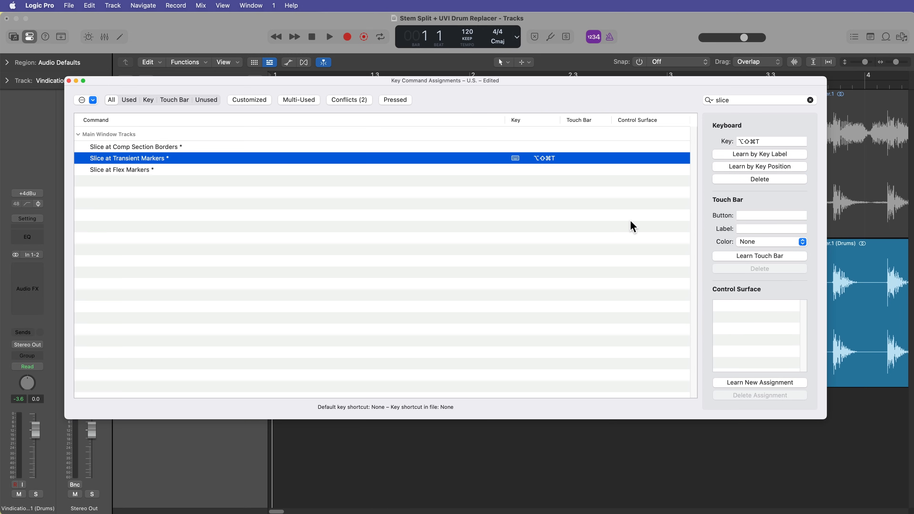
key(super+w)
Slice the entire Drums region at its transient markers with the assigned key command
click(395, 328)
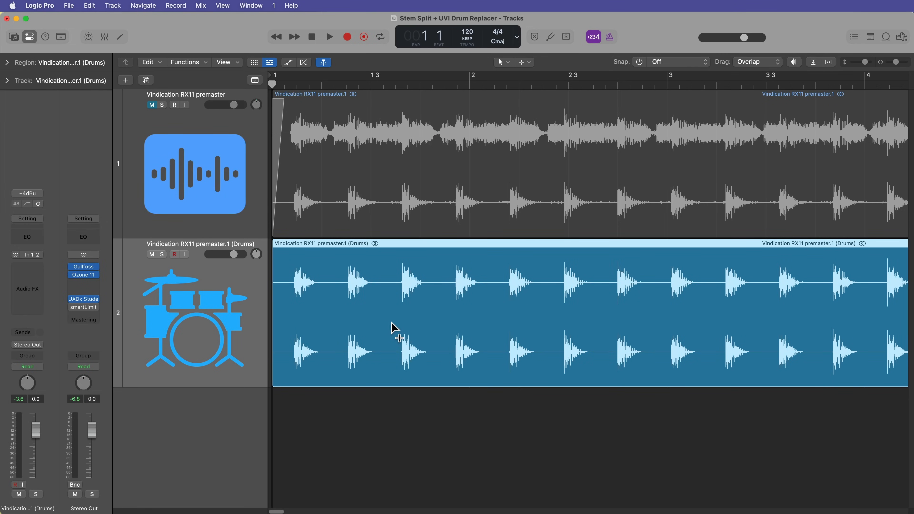
key(alt+s)
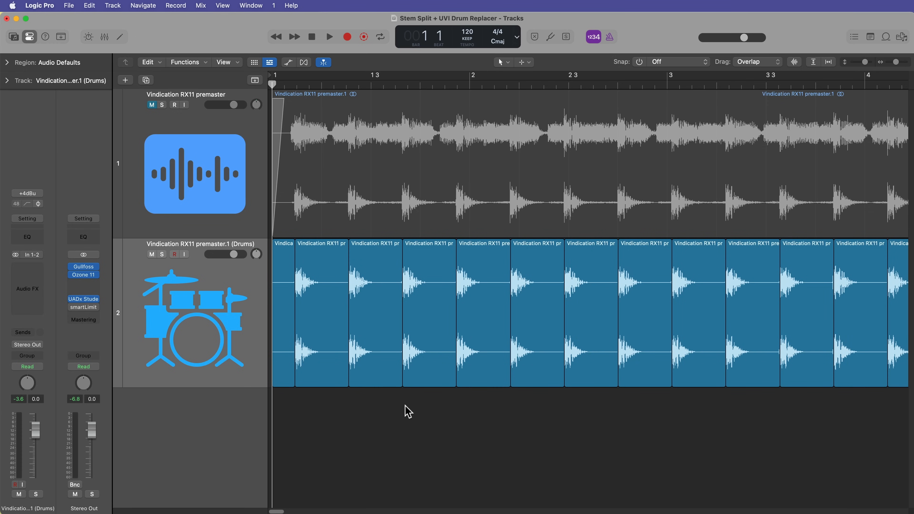
scroll(408, 411, down, 5)
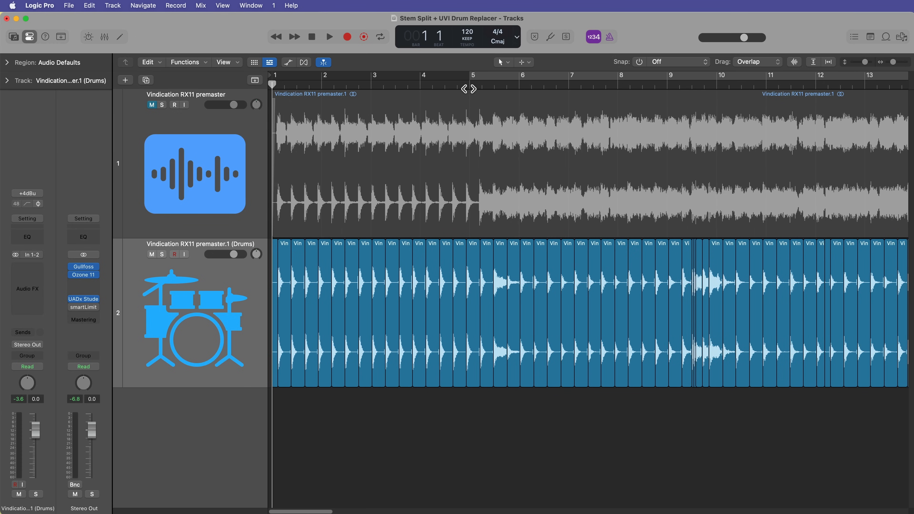
Play the sliced Drums stem from just before bar 5 to about bar 5 beat 4
click(468, 85)
key(space)
key(Right)
key(Right)
key(Right)
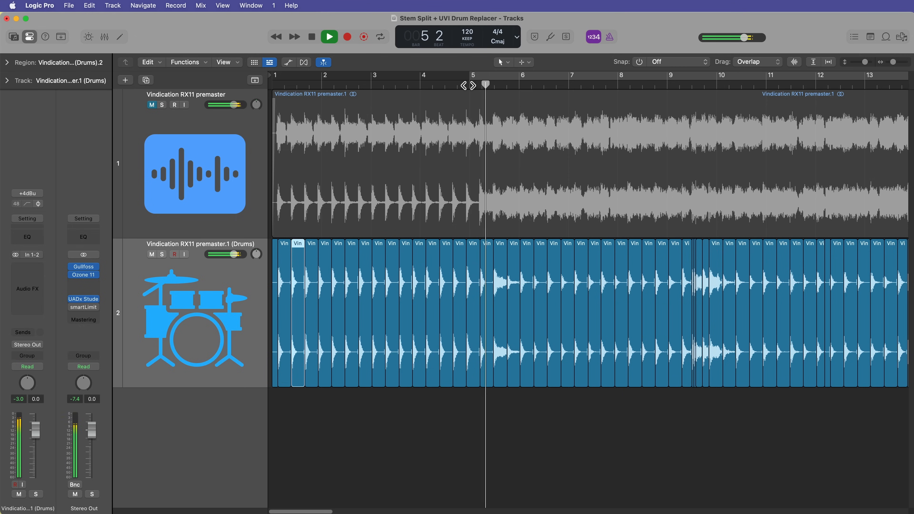
key(space)
Delete all drum slices from the start up to about bar 5 beat 4
key(super+Right)
key(super+Right)
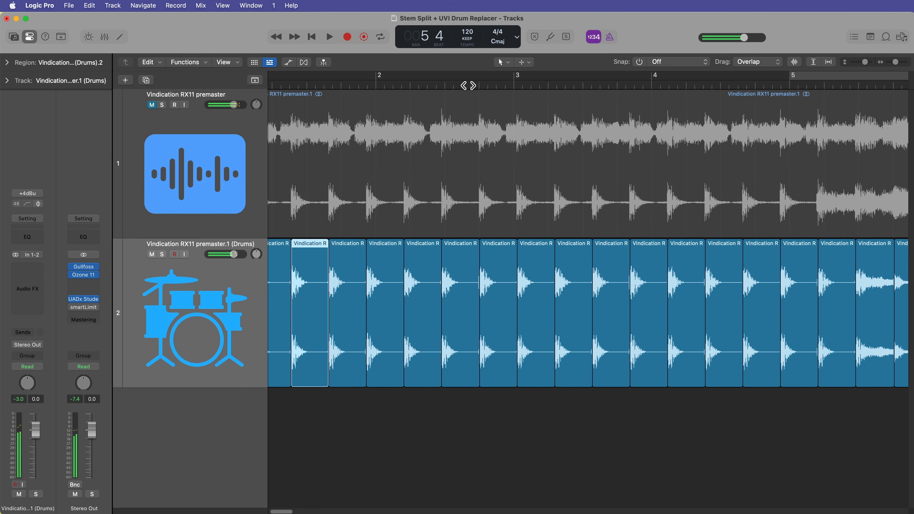
key(super+Left)
key(super+Left)
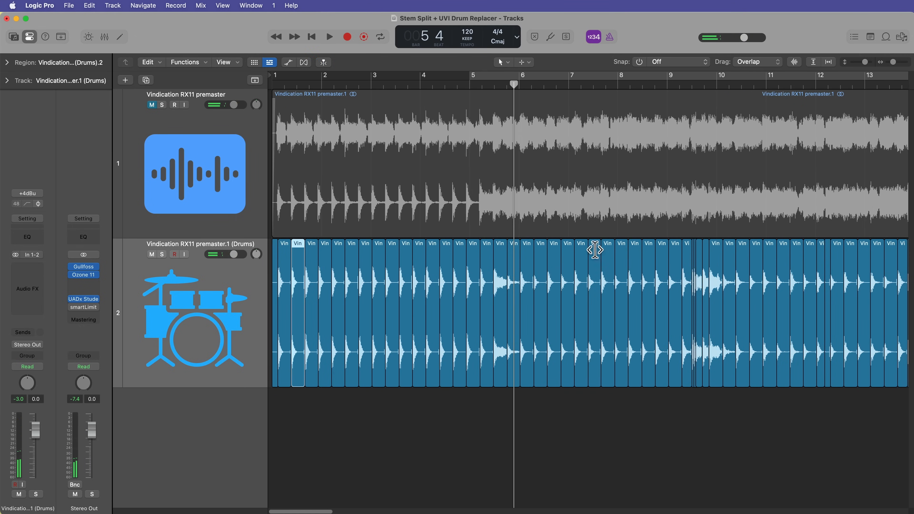
drag(506, 405, 269, 331)
key(Delete)
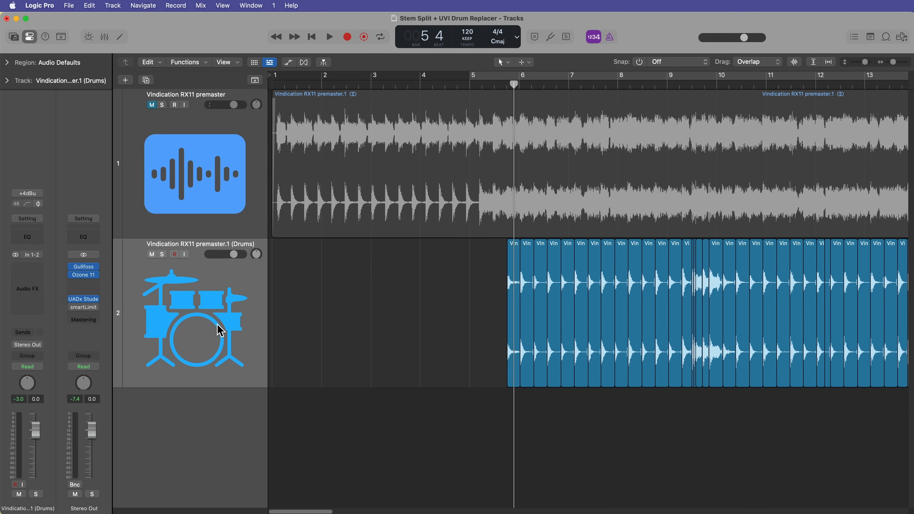
Place the playhead at bar 5 beat 3, turn on Catch Playhead and start playback
key(super+Right)
key(super+Right)
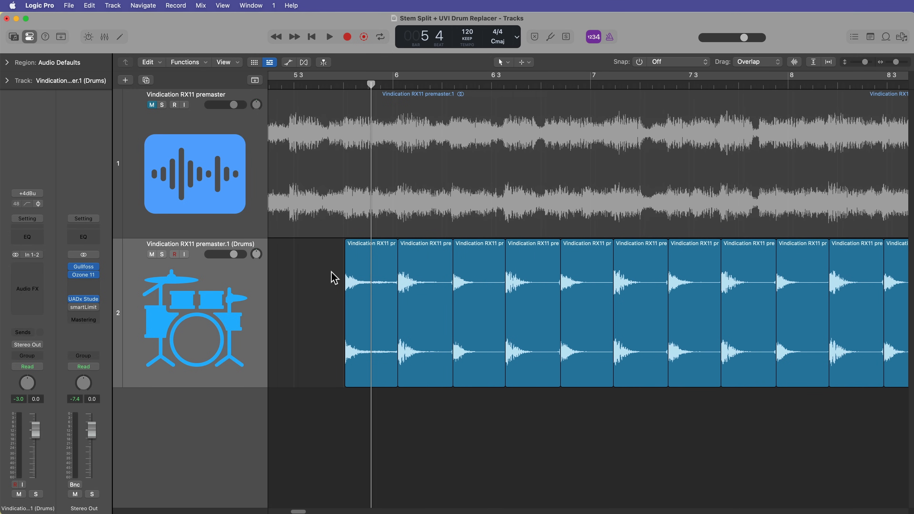
click(316, 85)
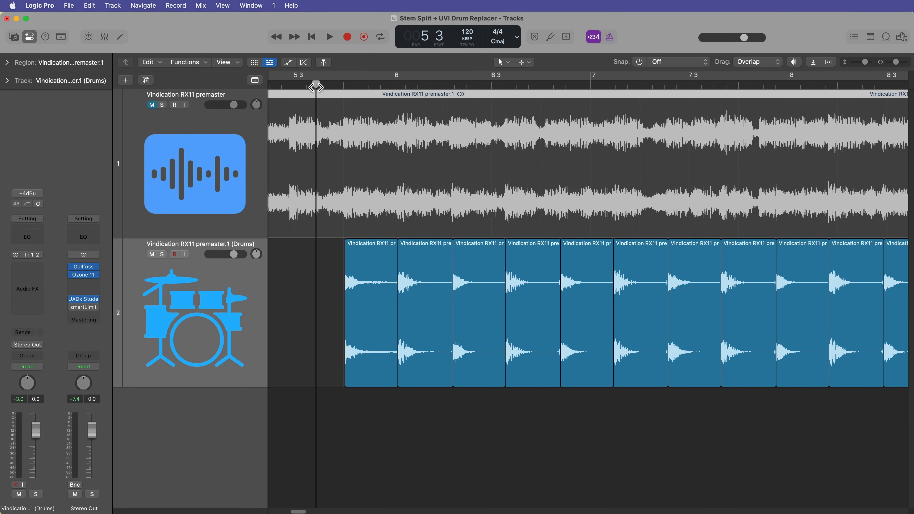
key(super+f)
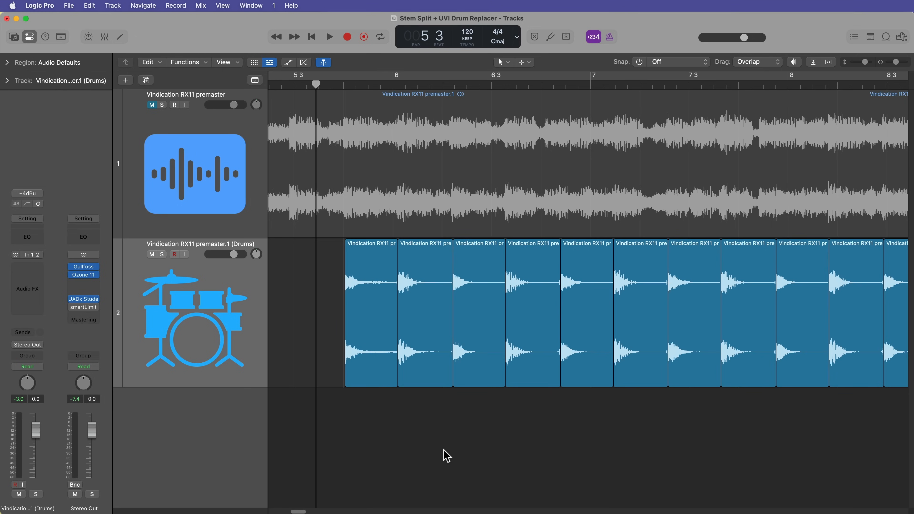
key(space)
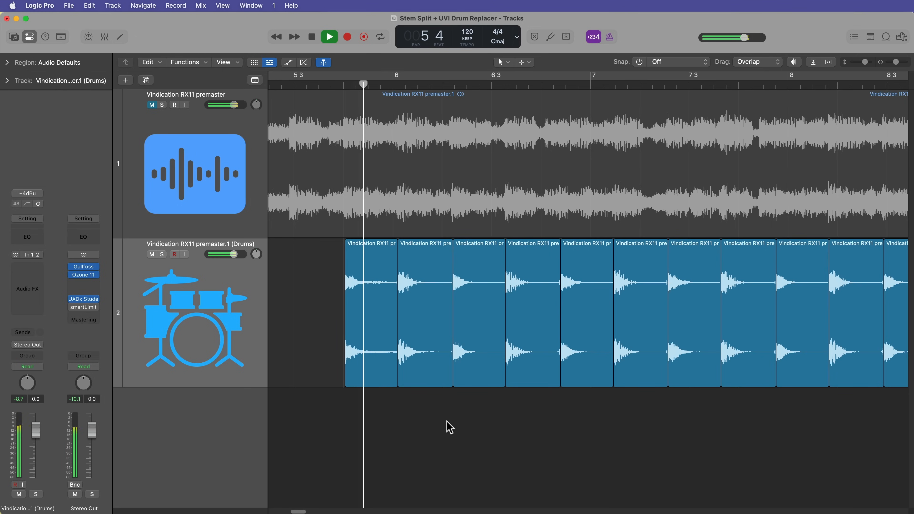
Delete every other drum slice, the taller hits, from bar 6 to the start of bar 8 during playback
click(431, 323)
key(Delete)
key(Delete)
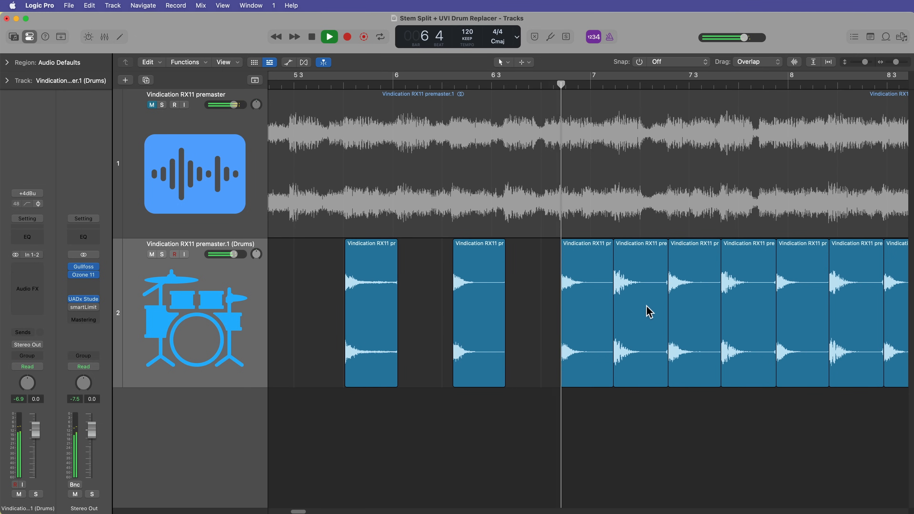
click(650, 335)
key(Delete)
click(756, 323)
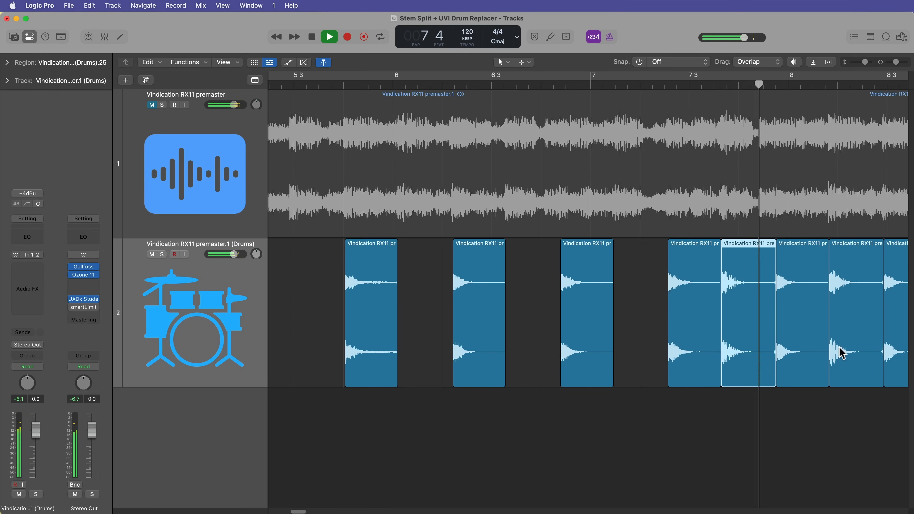
key(Delete)
click(853, 339)
key(Delete)
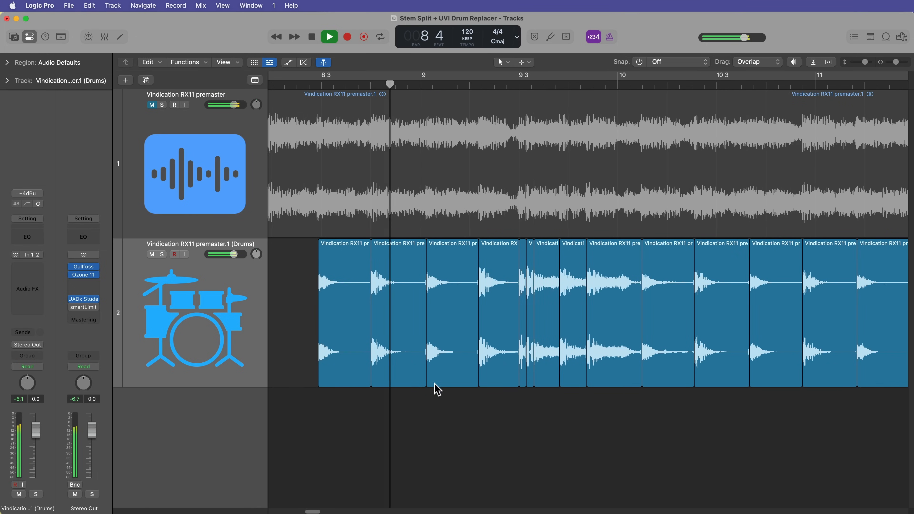
Delete the alternate slices from bar 8 beat 4 to bar 9 beat 4, including the two very short ones at bar 9 beat 3
click(409, 351)
key(Delete)
click(498, 301)
key(Delete)
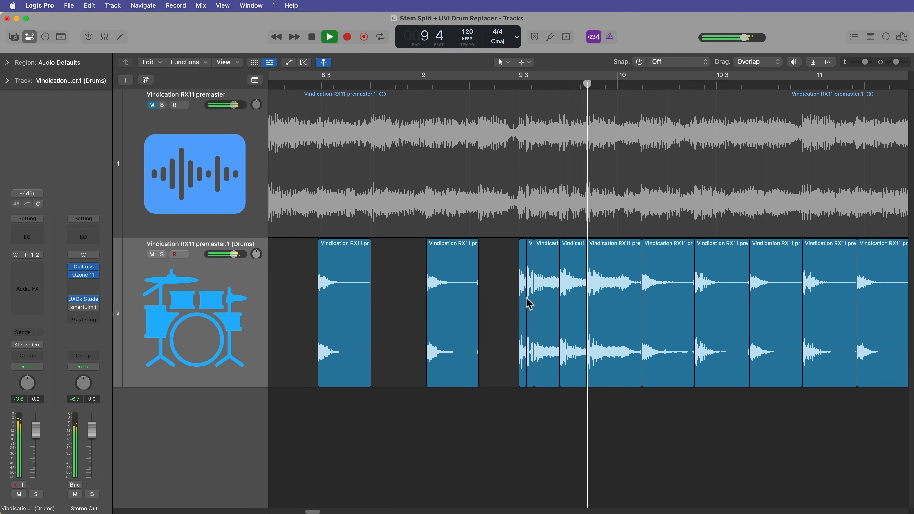
click(523, 304)
shift+click(531, 312)
key(Delete)
click(577, 297)
key(Delete)
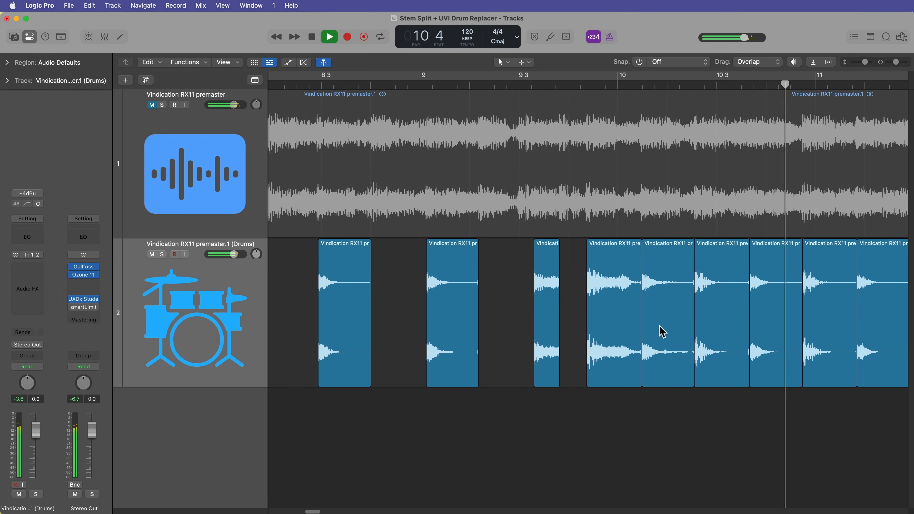
Delete the drum slice just after bar 10 and replay the section from bar 9 beat 3
click(659, 329)
click(765, 321)
click(601, 451)
key(space)
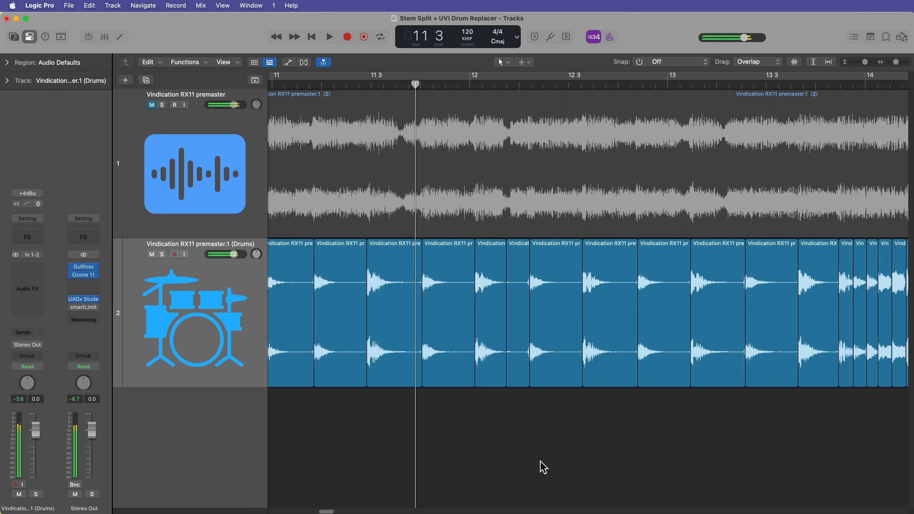
scroll(537, 463, left, 14)
click(498, 85)
key(space)
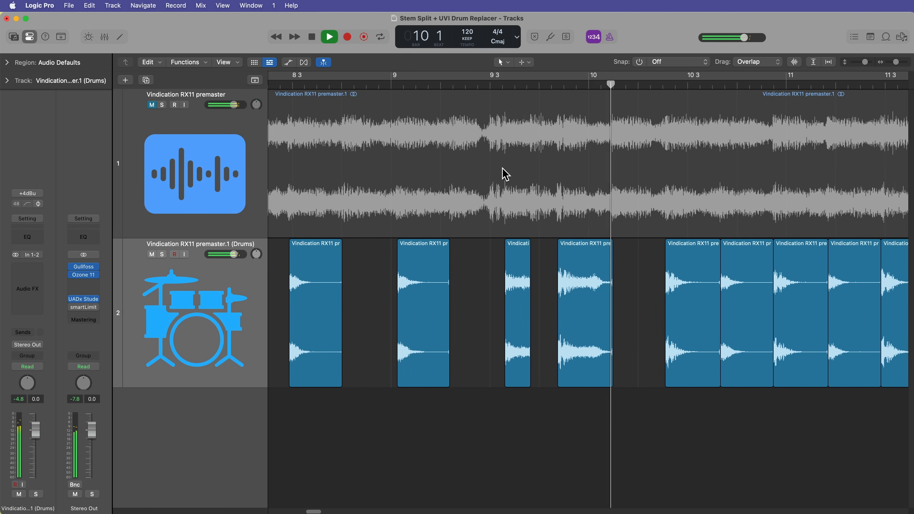
Undo the last two slice deletions and play again from bar 9 beat 3
key(space)
key(super+z)
key(super+z)
key(space)
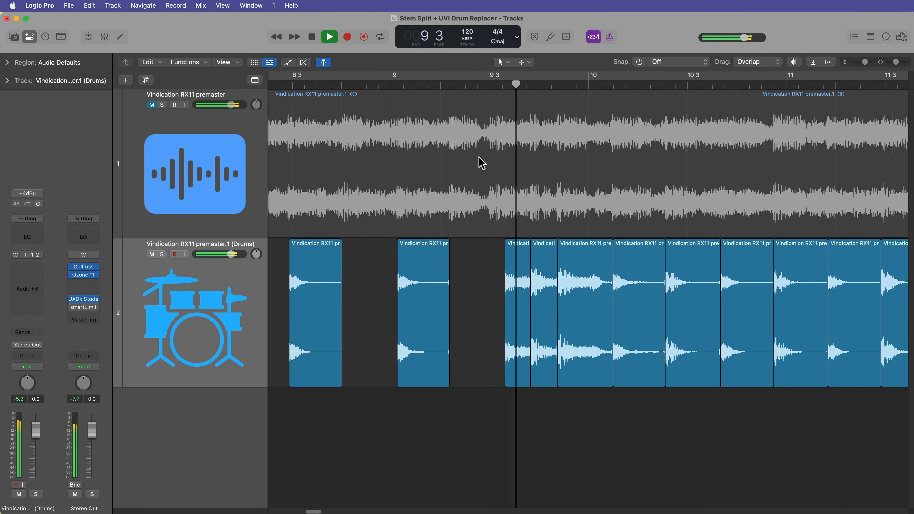
Stop playback and delete the two adjacent slices around bar 9 beat 4, plus every other slice up to bar 11 beat 3
key(space)
drag(554, 417, 569, 375)
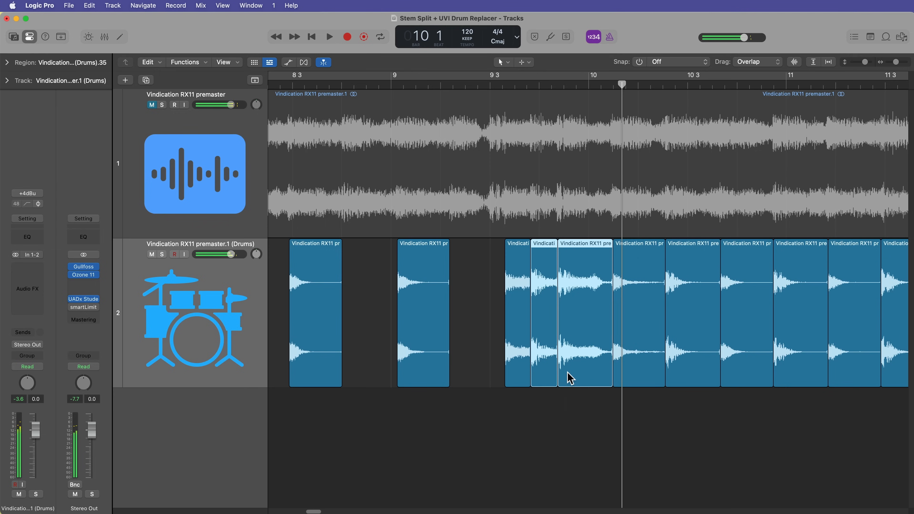
key(Delete)
click(698, 298)
key(Delete)
click(810, 309)
key(Delete)
click(900, 302)
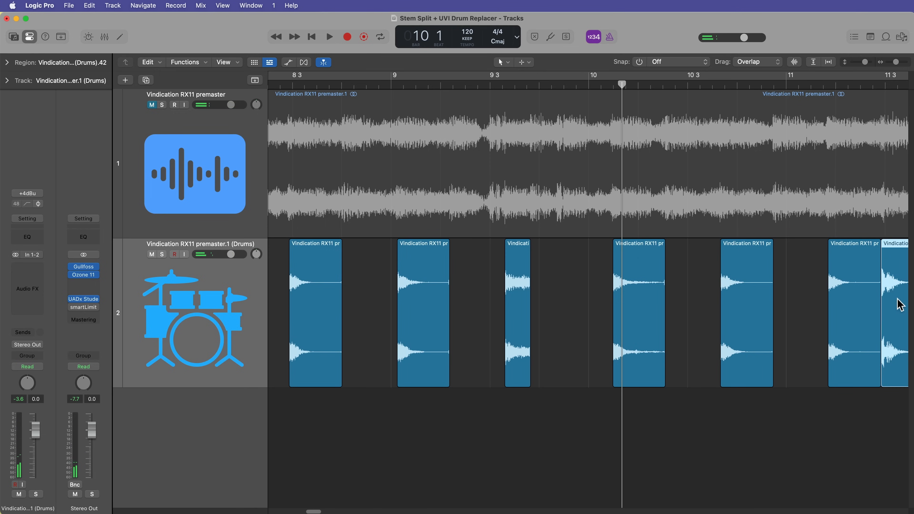
key(Delete)
Play on, stop, and delete the two adjacent slices at bar 12 plus the alternate taller hits up to bar 13 beat 3
key(space)
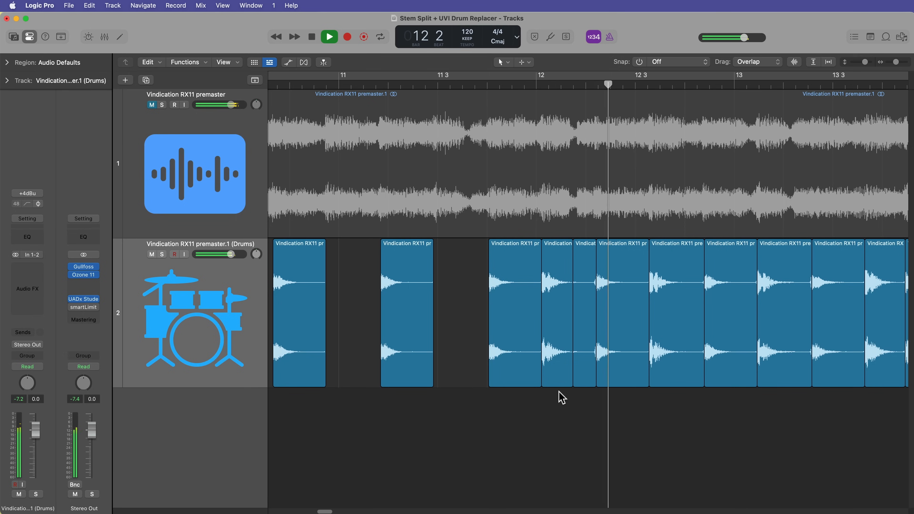
drag(560, 397, 580, 381)
key(space)
key(Delete)
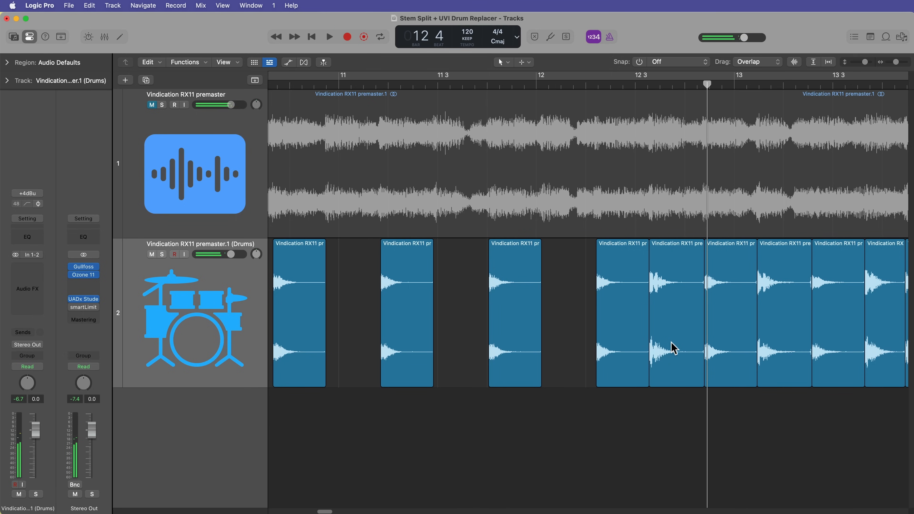
click(666, 347)
key(Delete)
click(787, 356)
click(889, 371)
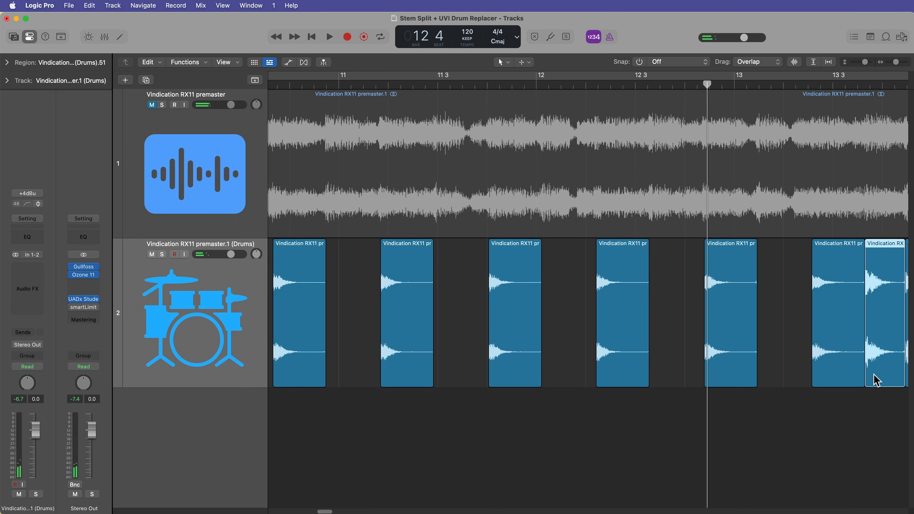
key(Delete)
Audition the start of the dense run of short slices from bar 13 beat 4
scroll(607, 394, right, 10)
click(384, 86)
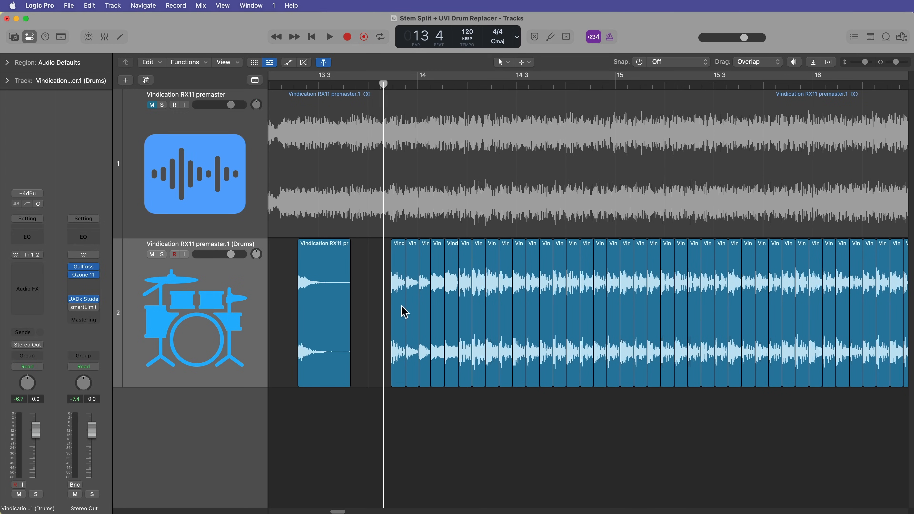
key(space)
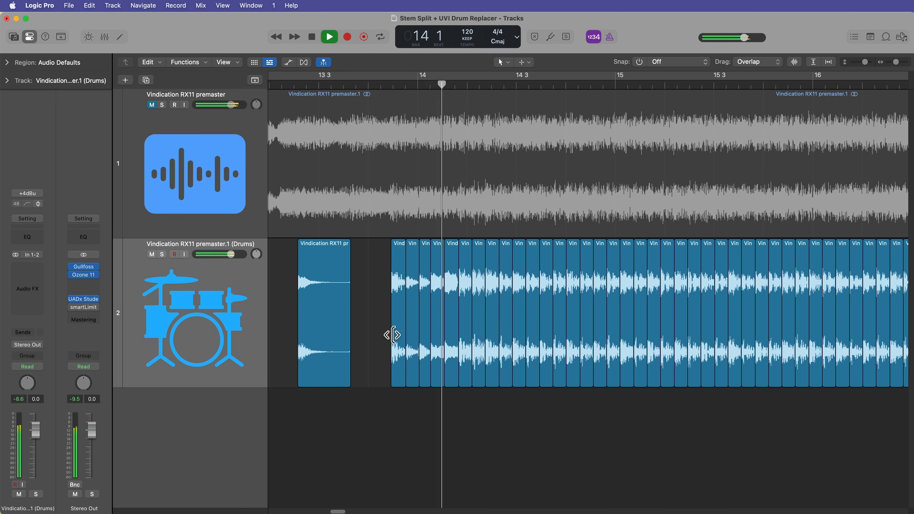
key(space)
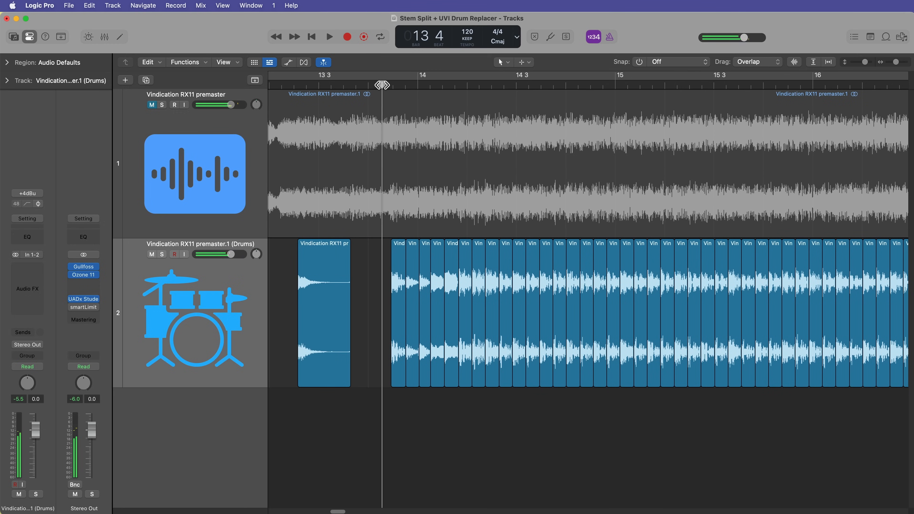
Replay the start of the dense run and delete its first short slice, just before bar 14
key(super+Right)
key(super+Right)
scroll(388, 213, left, 4)
key(space)
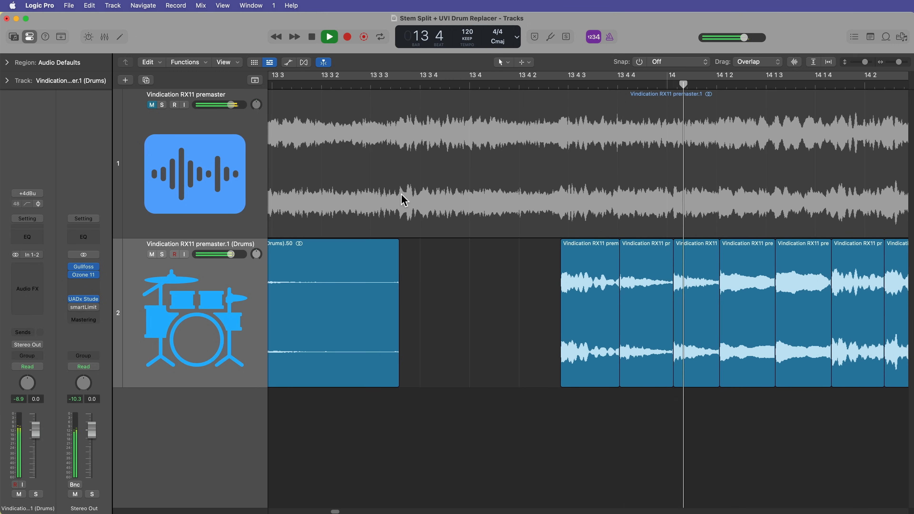
drag(445, 273, 578, 337)
key(BackSpace)
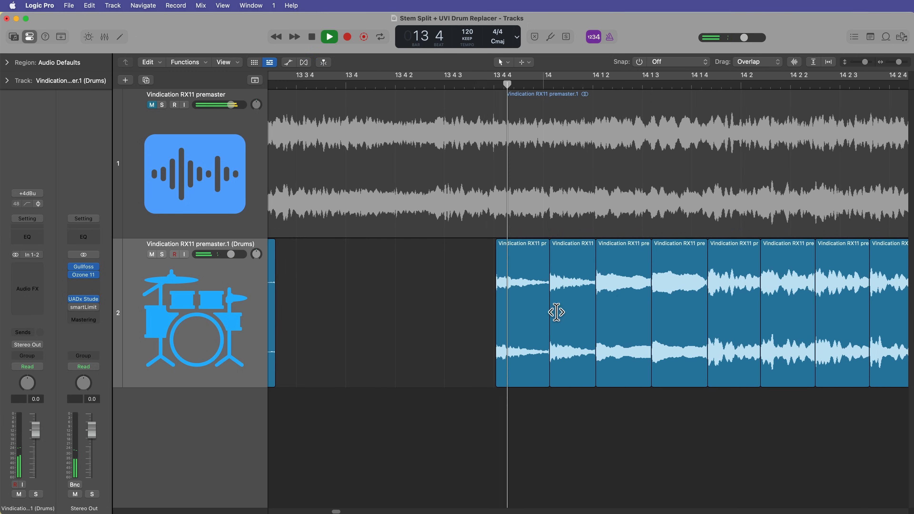
key(space)
Move the two sustained slices shortly after bar 14 onto a new track below the drums, keeping their time position
drag(624, 420, 669, 370)
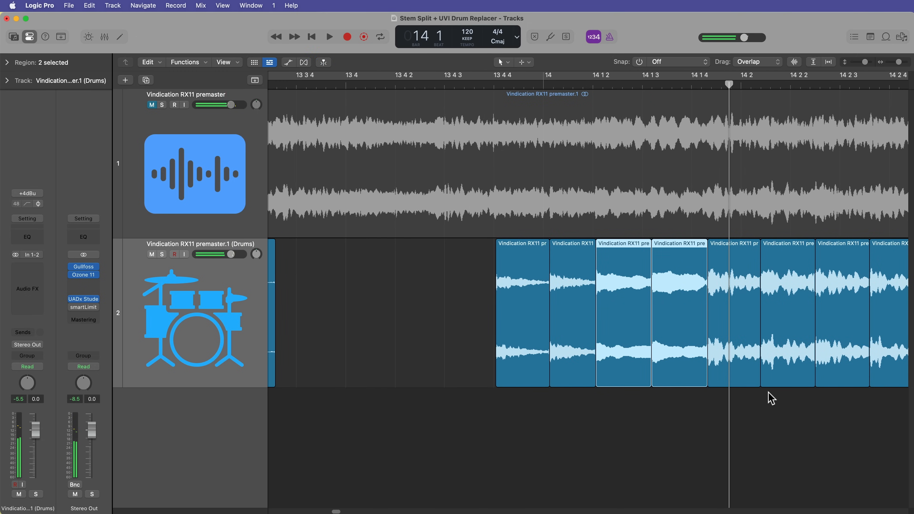
drag(613, 348, 615, 497)
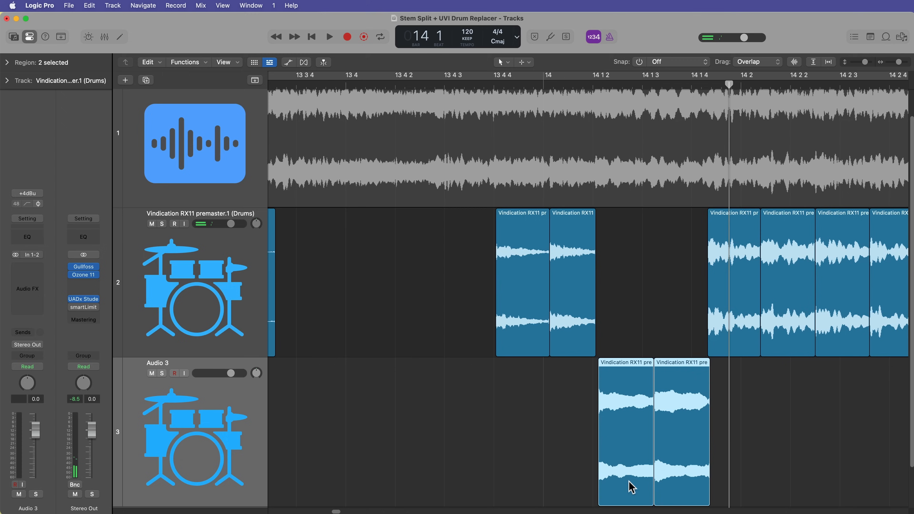
key(super+z)
drag(616, 354, 616, 492)
click(756, 406)
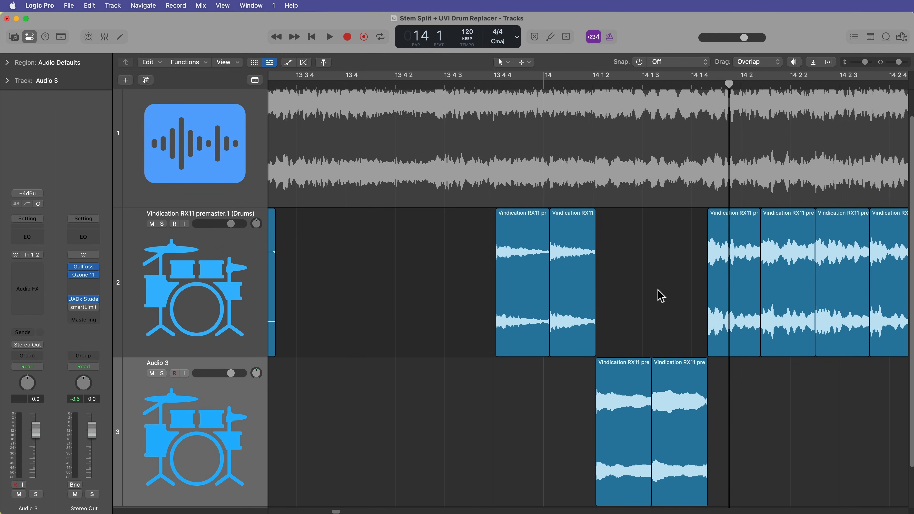
Delete the new Audio 3 track together with its two slices
drag(653, 270, 410, 284)
drag(448, 475, 869, 451)
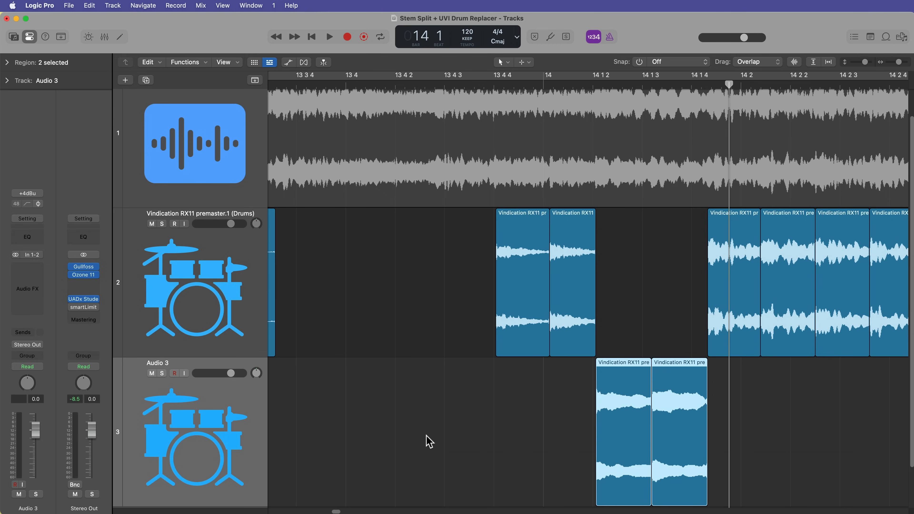
click(564, 384)
click(198, 419)
key(Delete)
key(Delete)
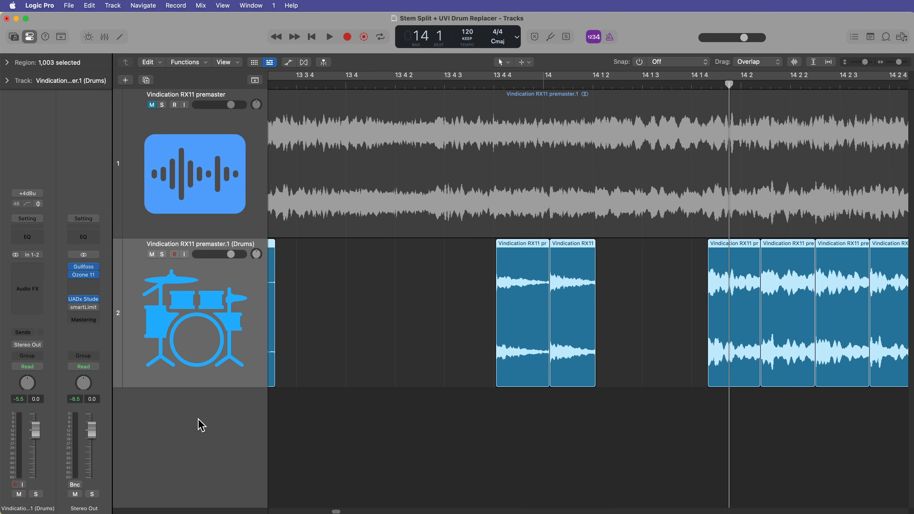
Audition bar 14 and delete the run of four short slices from about beat 2 to just before beat 3
key(super+Left)
key(super+Left)
key(super+Left)
click(446, 425)
key(space)
key(space)
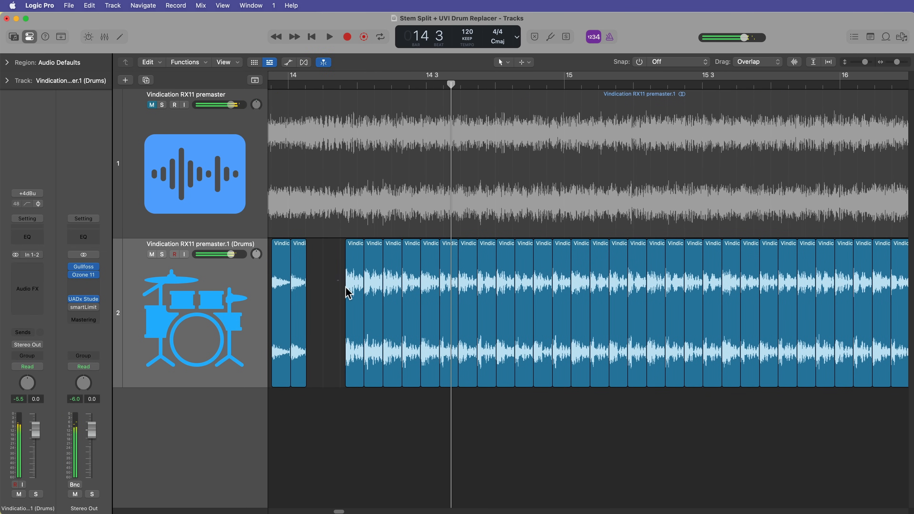
drag(346, 287, 408, 302)
key(Delete)
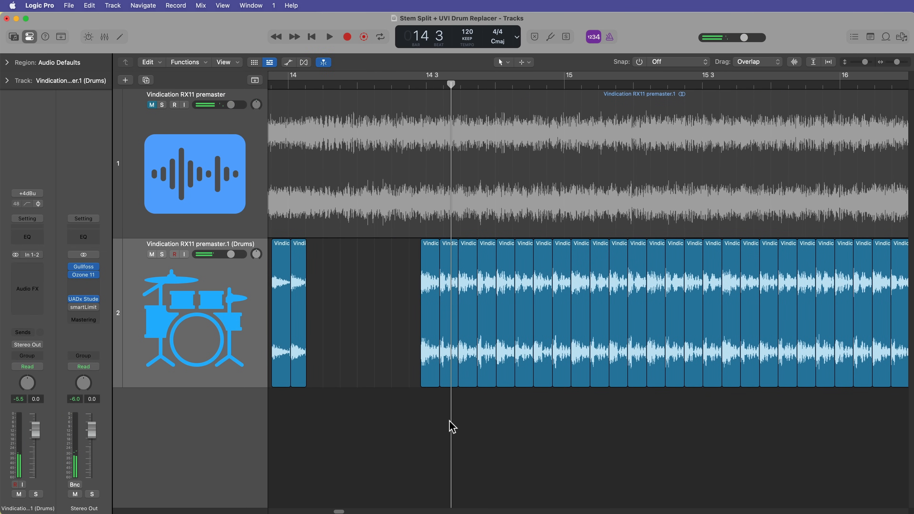
Delete two runs of seven slices between bar 14 beat 3 and bar 15 beat 3, keeping the hit at bar 15
drag(449, 404, 564, 349)
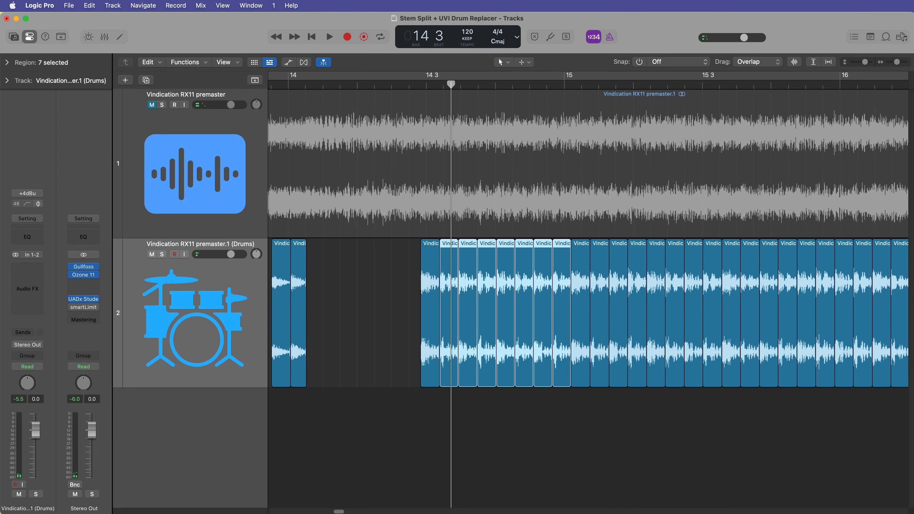
key(Delete)
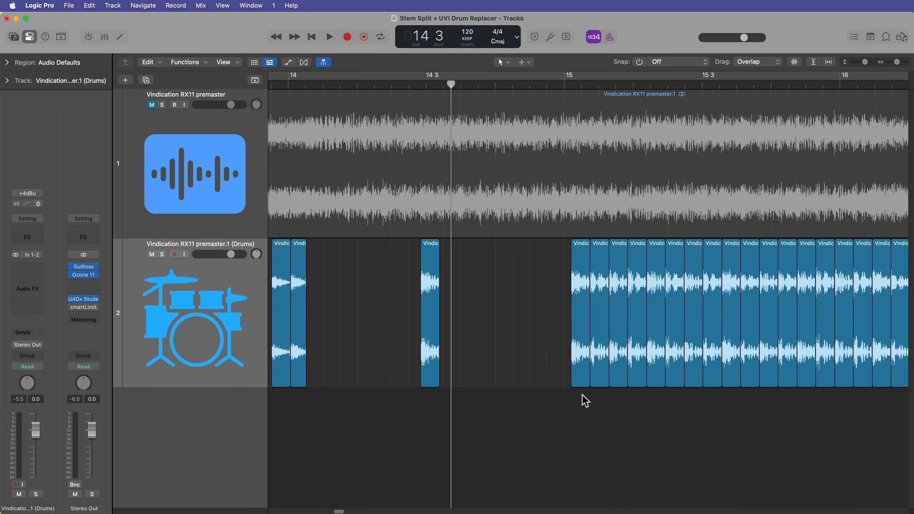
drag(602, 394, 715, 370)
key(Delete)
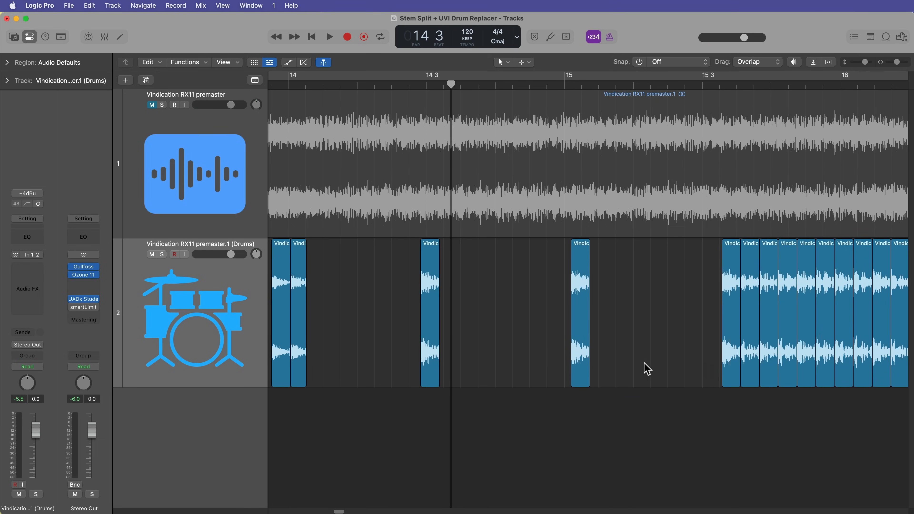
Play from bar 13 beat 4 to check the isolated hits through bar 15
scroll(617, 369, left, 5)
click(395, 84)
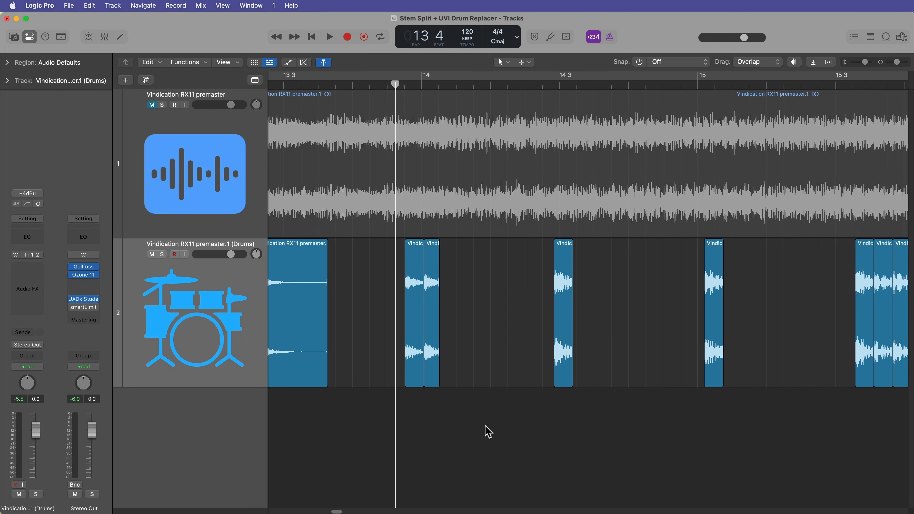
scroll(484, 429, left, 2)
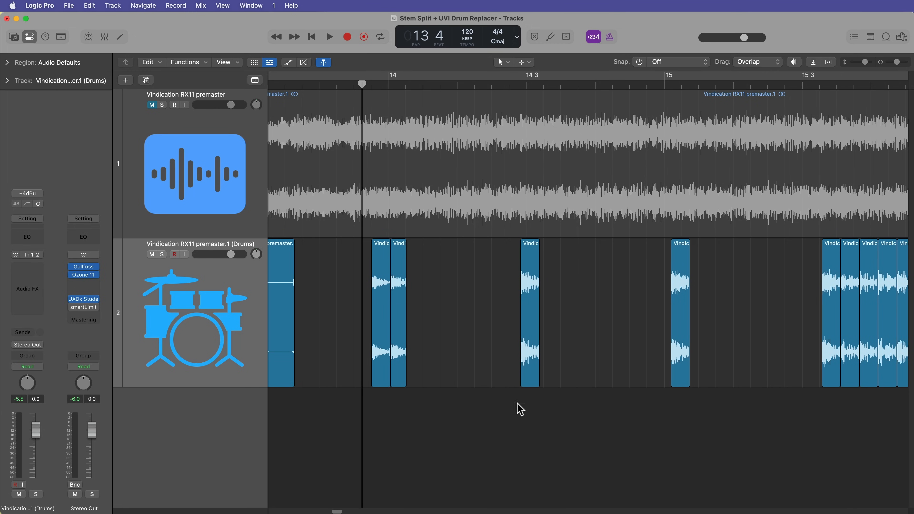
scroll(475, 418, right, 1)
key(space)
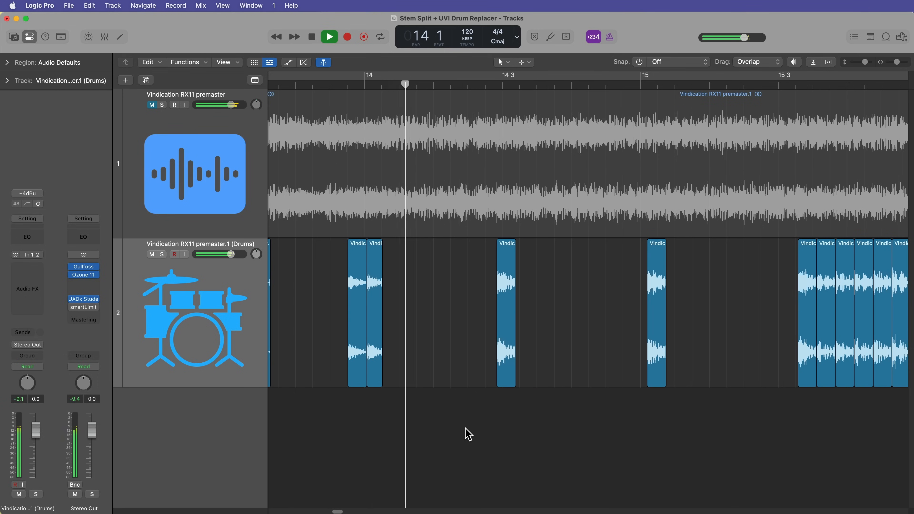
scroll(471, 434, right, 4)
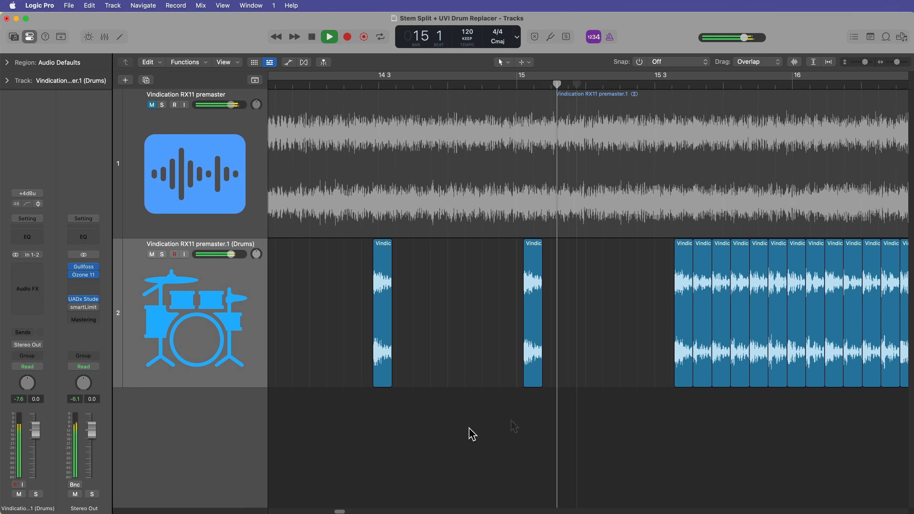
key(space)
drag(570, 299, 347, 287)
click(453, 300)
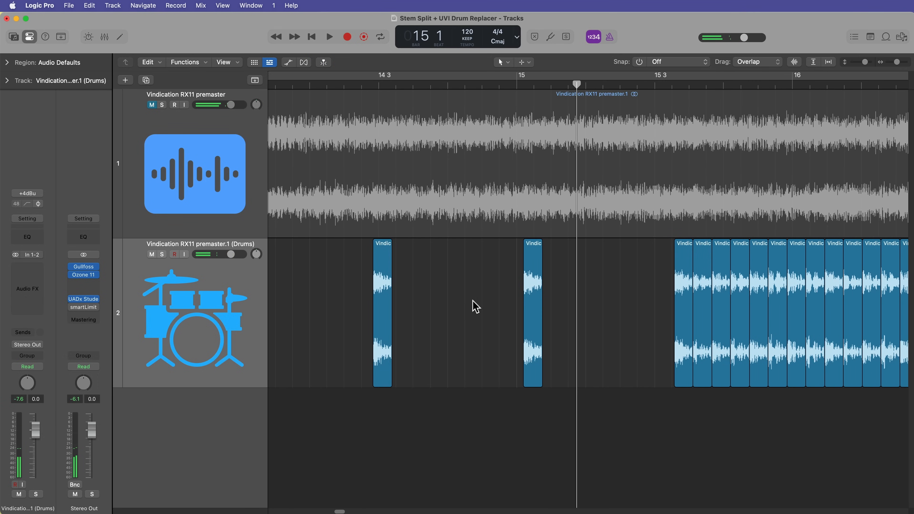
drag(590, 289, 327, 309)
key(super+a)
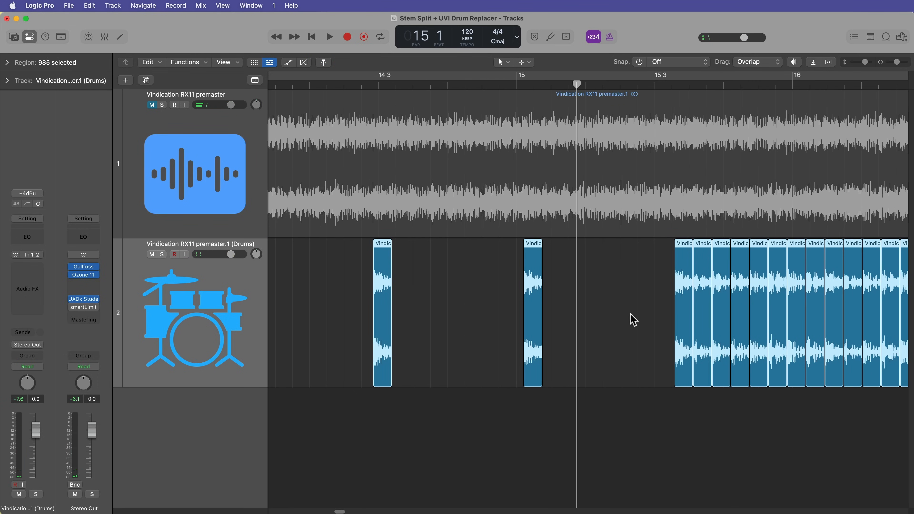
click(592, 327)
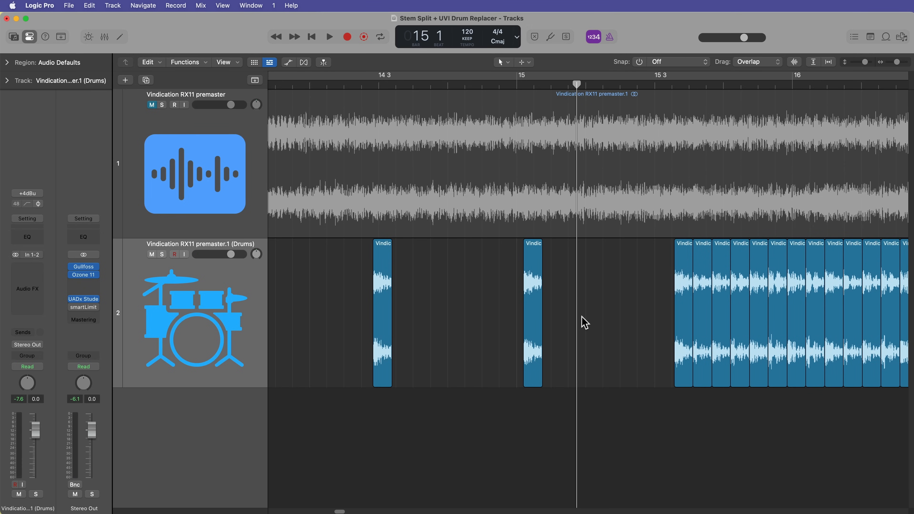
Review the spacing of the isolated hits across the whole Drums track and closely around bars 26 to 34
scroll(605, 360, right, 10)
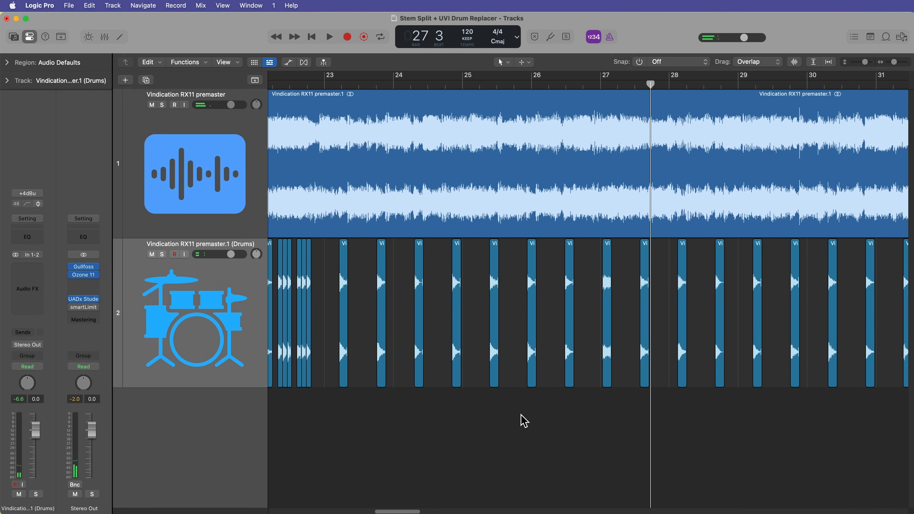
key(super+Left)
key(super+Left)
key(super+Left)
key(super+Left)
key(super+Left)
key(super+Left)
key(super+Left)
key(super+Left)
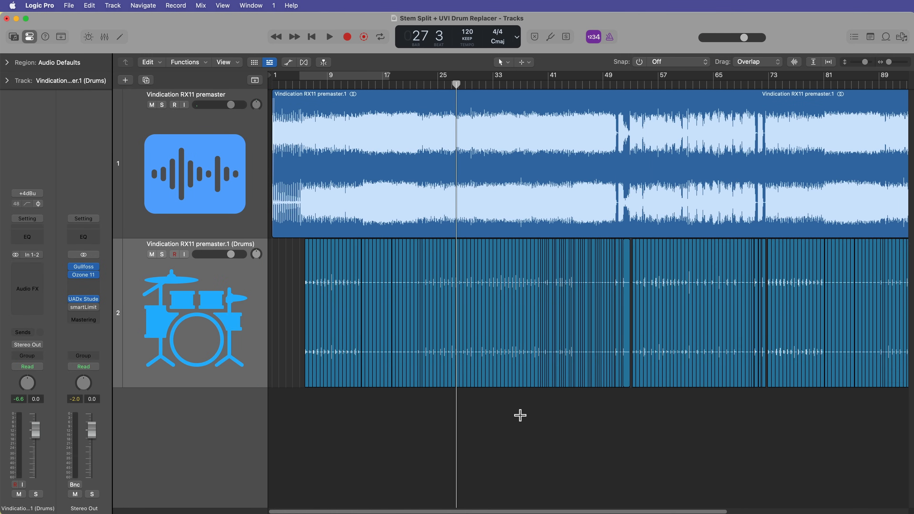
key(super+Right)
key(super+Right)
key(super+Right)
key(super+Right)
key(super+Right)
key(super+Right)
key(super+Right)
key(super+Right)
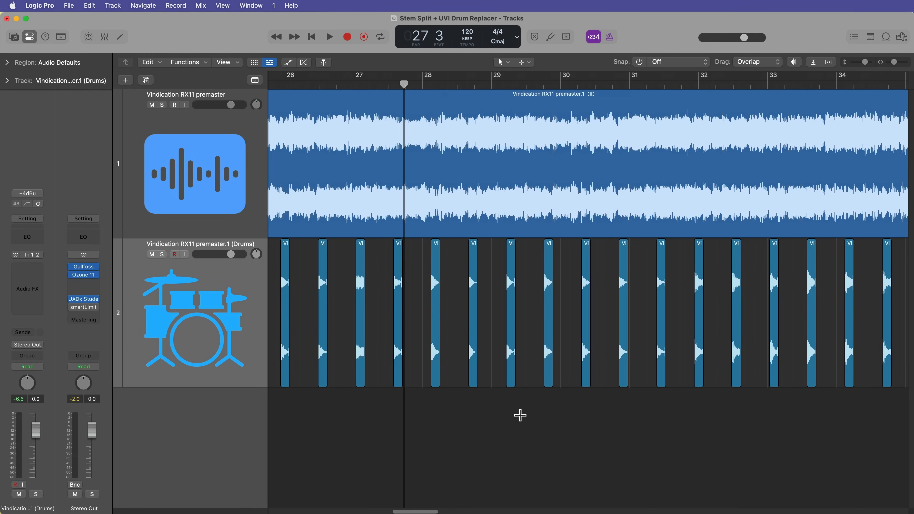
Place the playhead at bar 25 beat 4 and examine the earlier slices around bar 22
scroll(519, 416, left, 3)
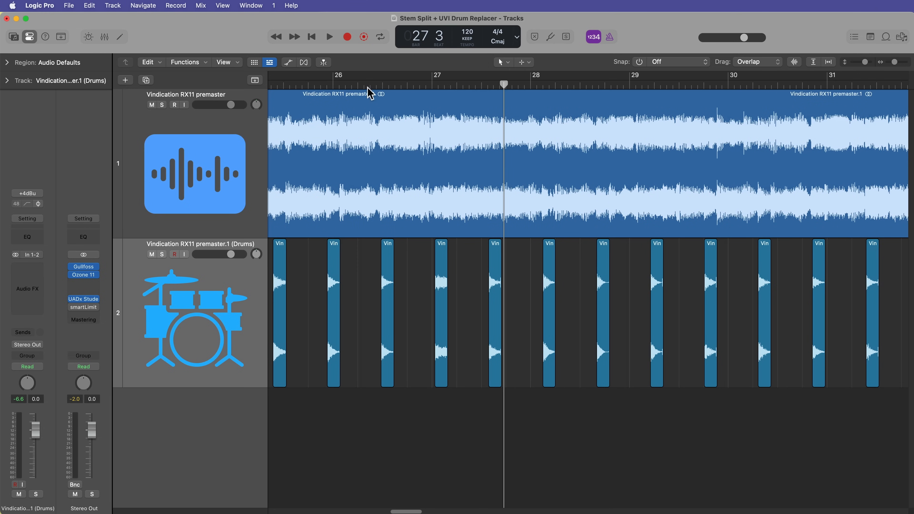
click(335, 86)
scroll(341, 431, left, 15)
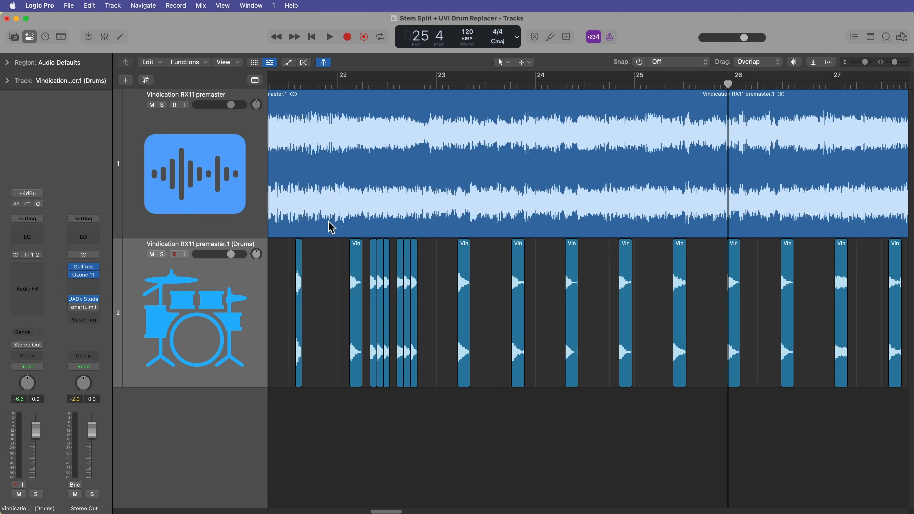
Move the playhead to bar 23 beat 1 and lower the Drums track's volume fader to -2.4 dB
click(585, 85)
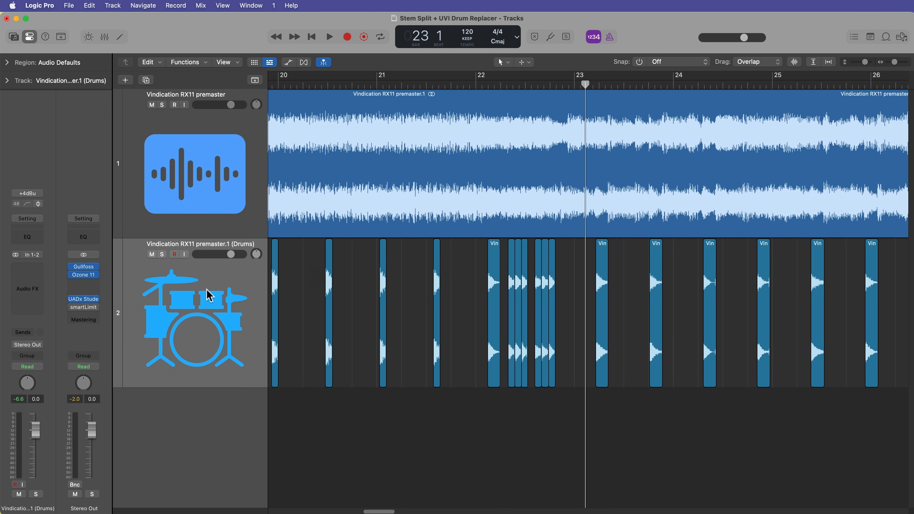
click(210, 295)
drag(34, 435, 34, 441)
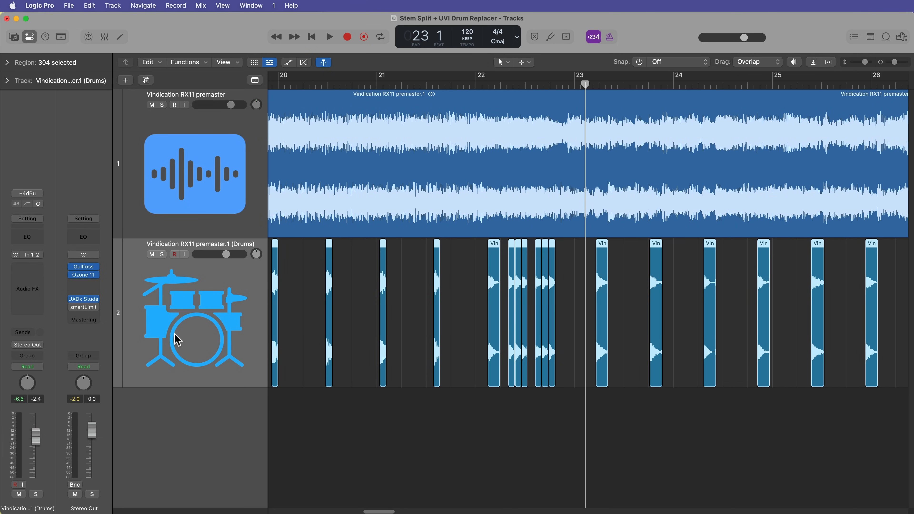
click(616, 461)
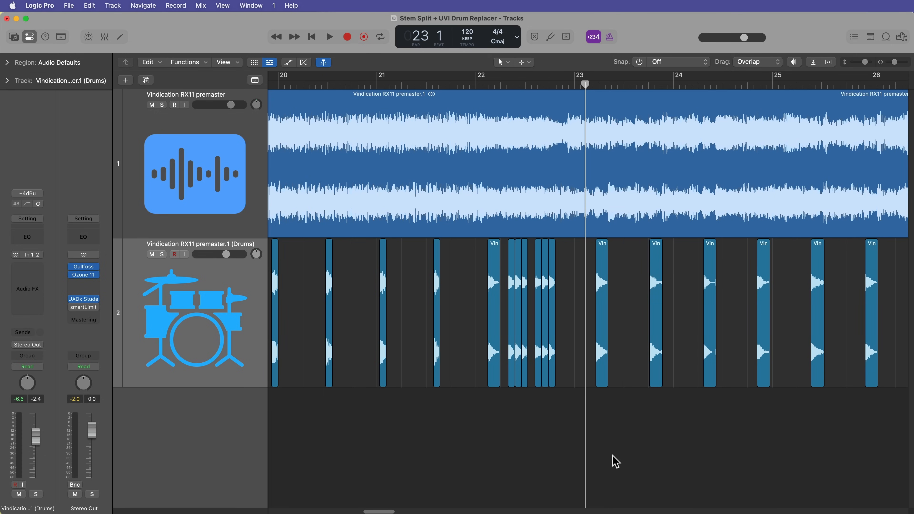
Play from bar 23 to bar 28 to check the isolated drum hits against the full mix
key(space)
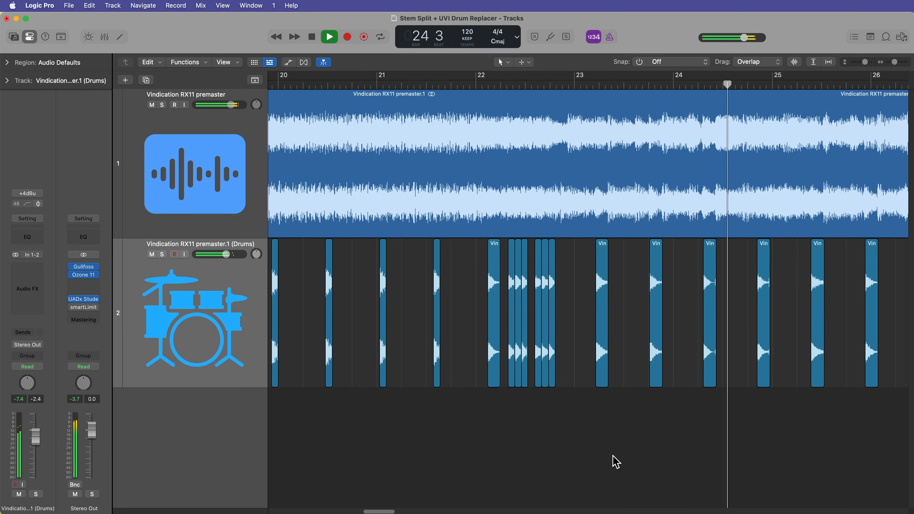
scroll(619, 452, right, 3)
scroll(592, 442, right, 6)
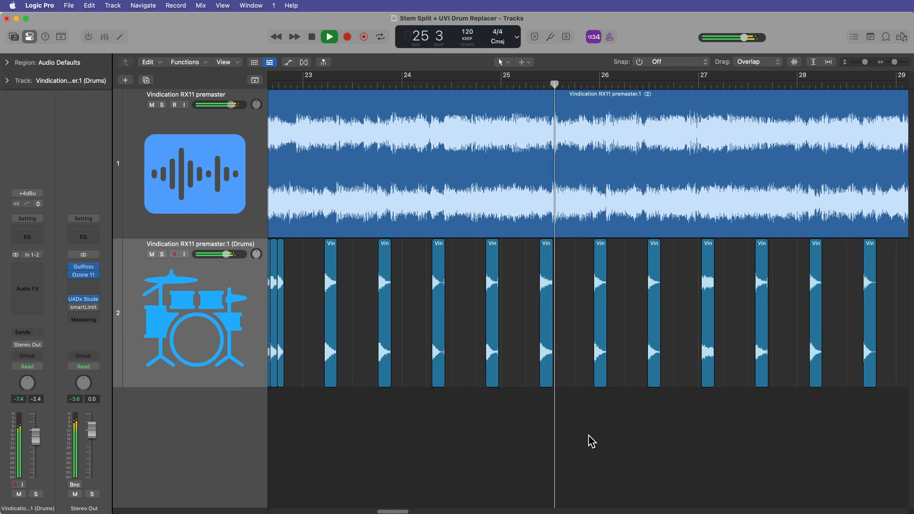
scroll(590, 439, right, 4)
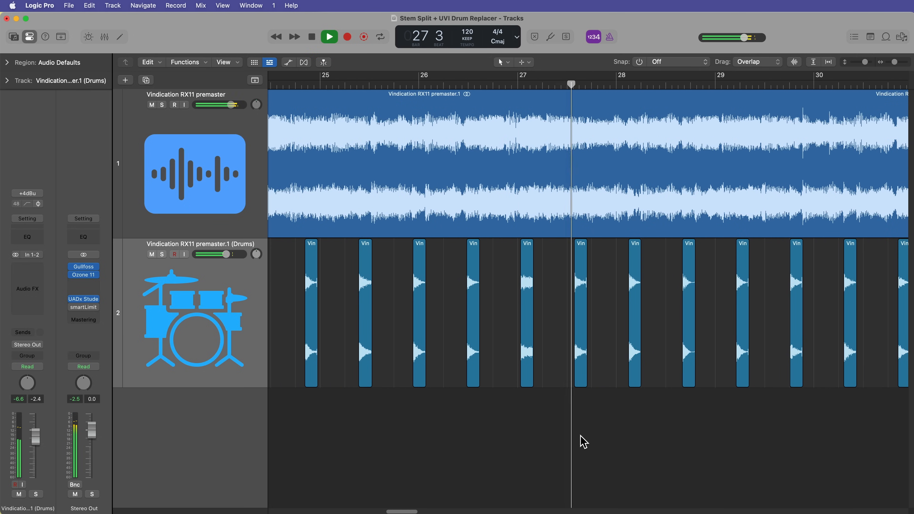
key(space)
Audition the Drums track in solo from bar 24 beat 3 to bar 26 beat 3, and take it out of solo
click(233, 323)
key(s)
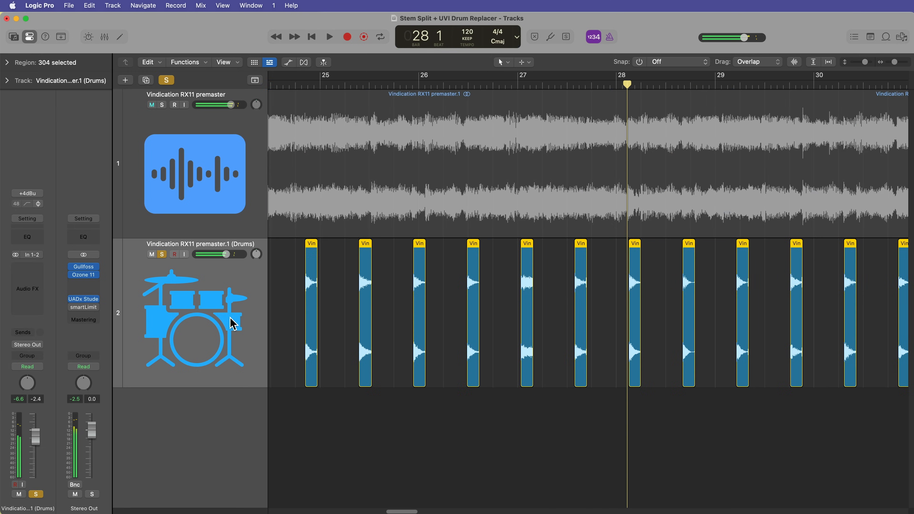
click(446, 446)
click(292, 83)
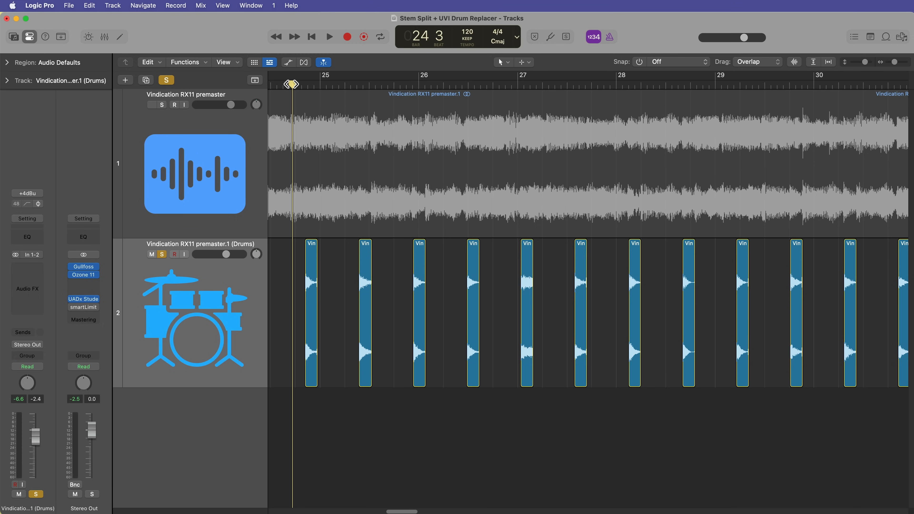
key(space)
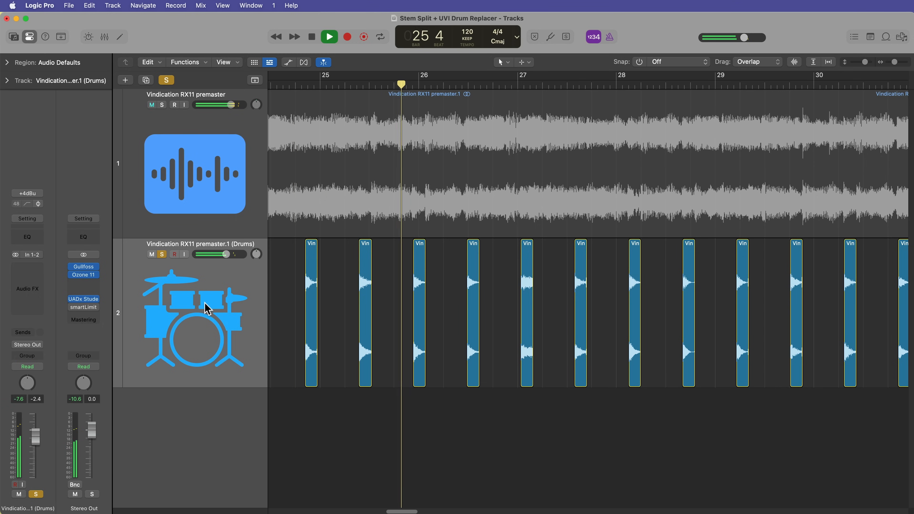
key(space)
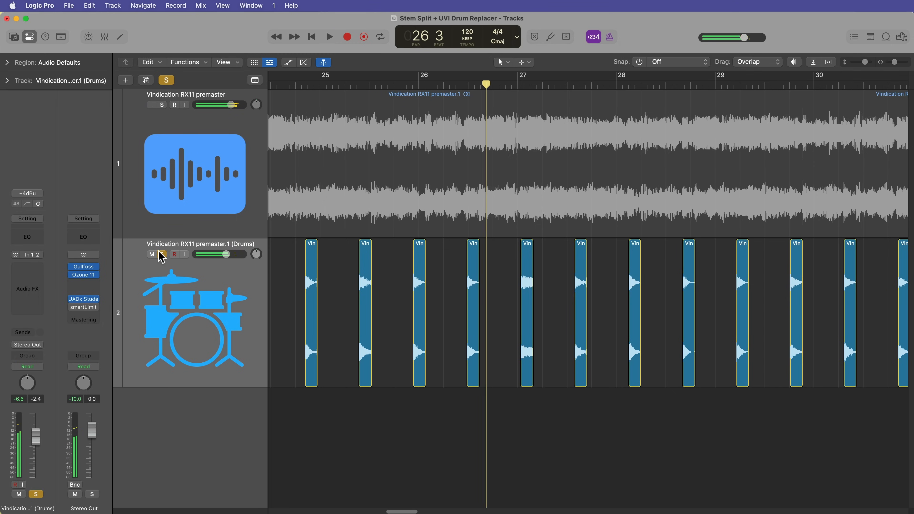
click(162, 254)
Select all slices on the Drums track and give them a fade-out of 1,452
key(super+Right)
key(super+Right)
key(super+Right)
key(super+Right)
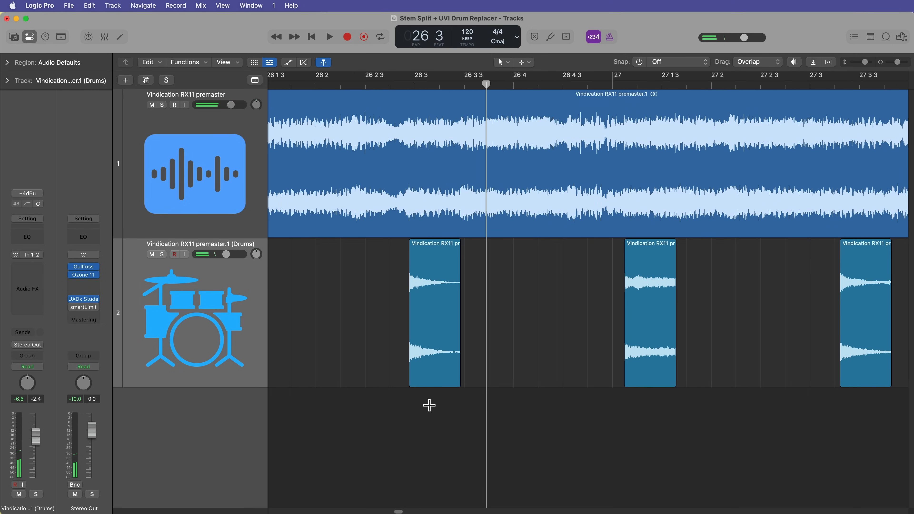
scroll(430, 407, left, 5)
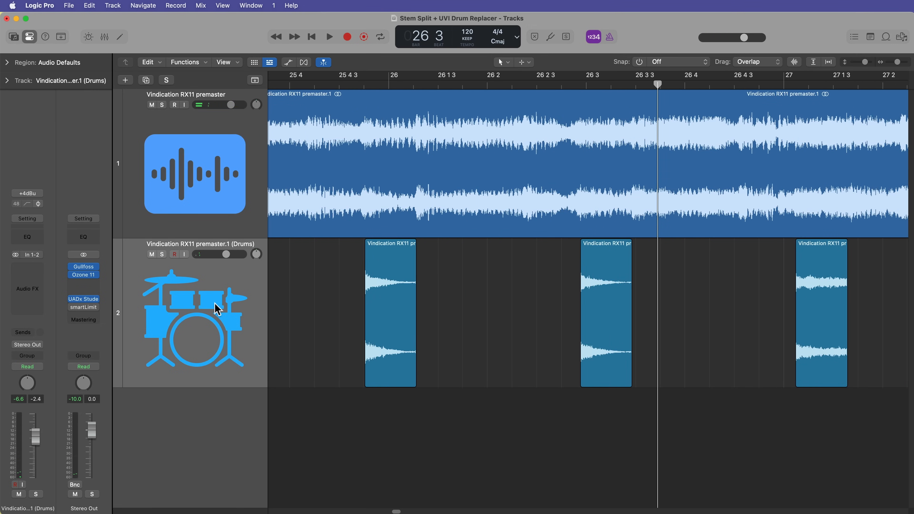
click(209, 306)
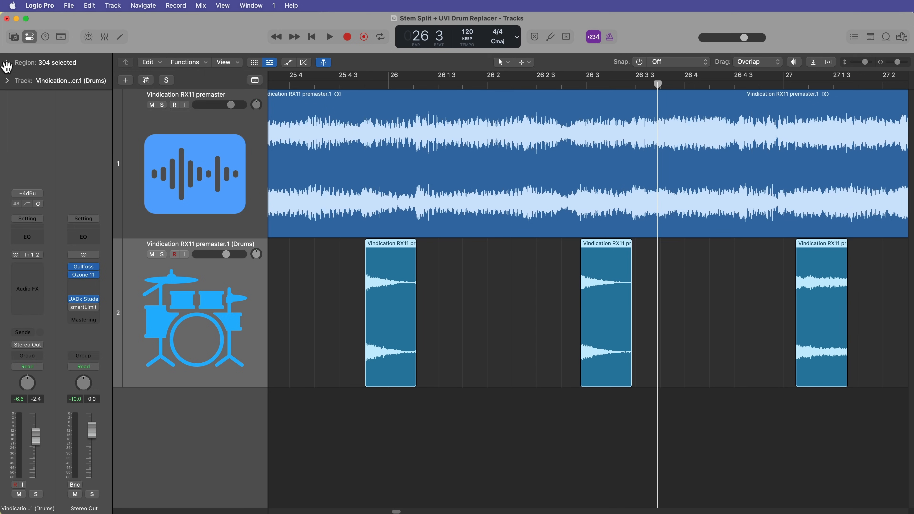
click(7, 62)
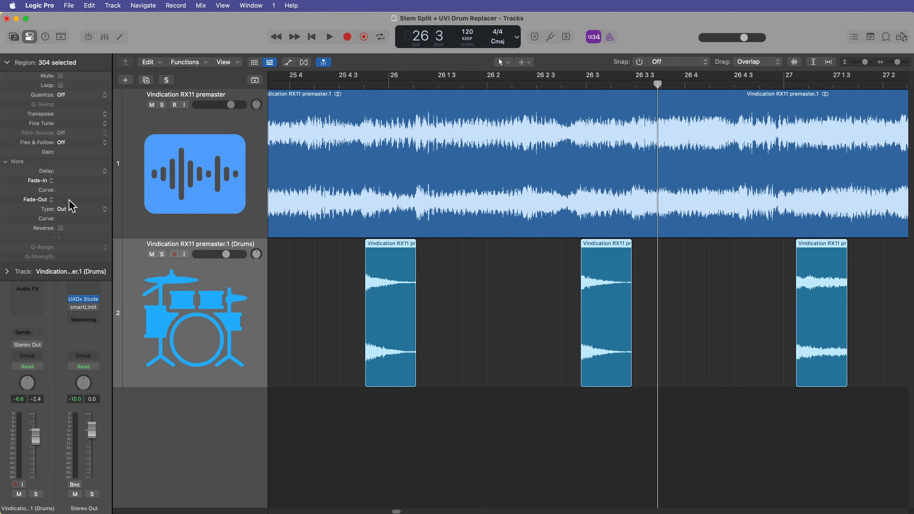
drag(70, 201, 71, 188)
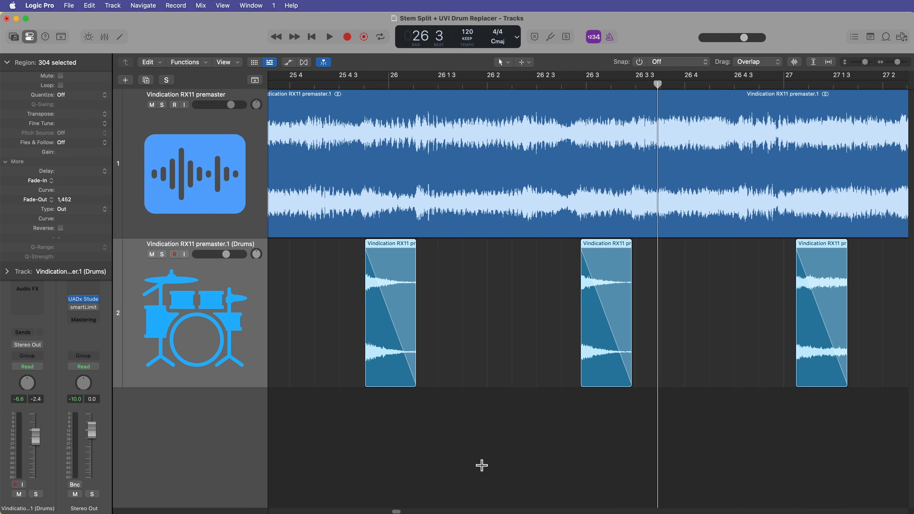
Examine the fade-outs on the Drums slices around bars 26 and 21 to 22, and across the whole track
key(super+Left)
key(super+Left)
key(super+Left)
key(super+Left)
key(super+Left)
key(super+Left)
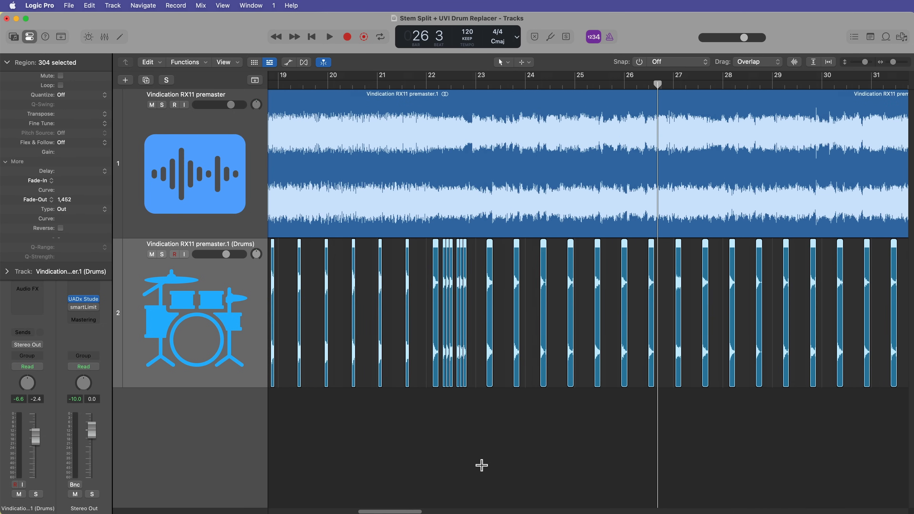
key(super+Right)
key(super+Right)
key(super+Right)
key(super+Right)
key(super+Right)
key(super+Right)
scroll(475, 457, left, 15)
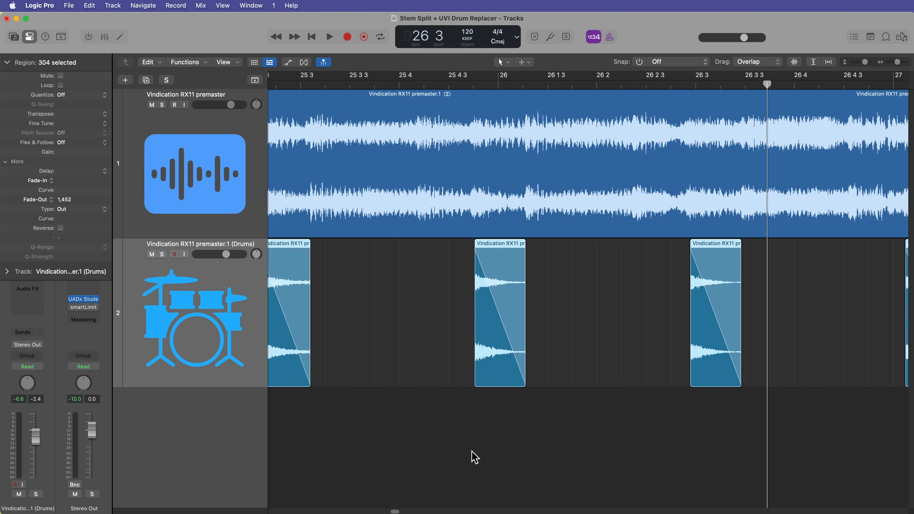
scroll(475, 457, right, 2)
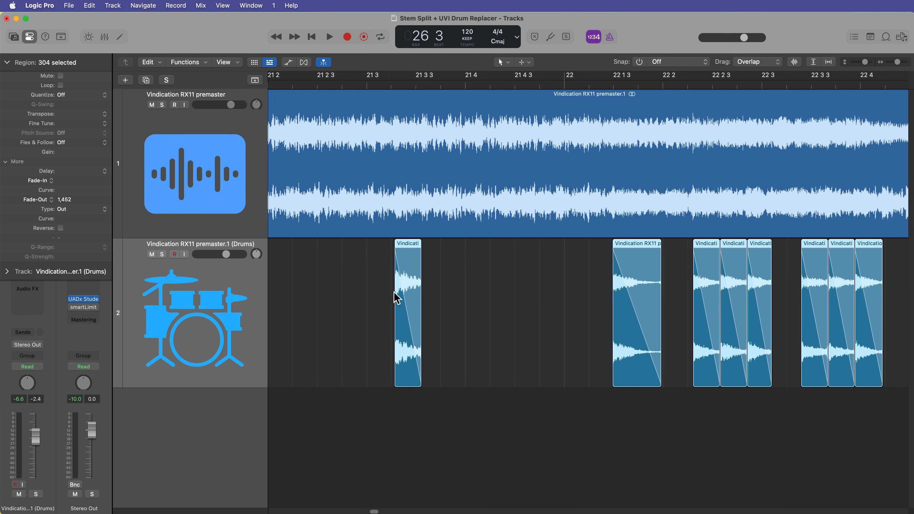
scroll(455, 460, left, 3)
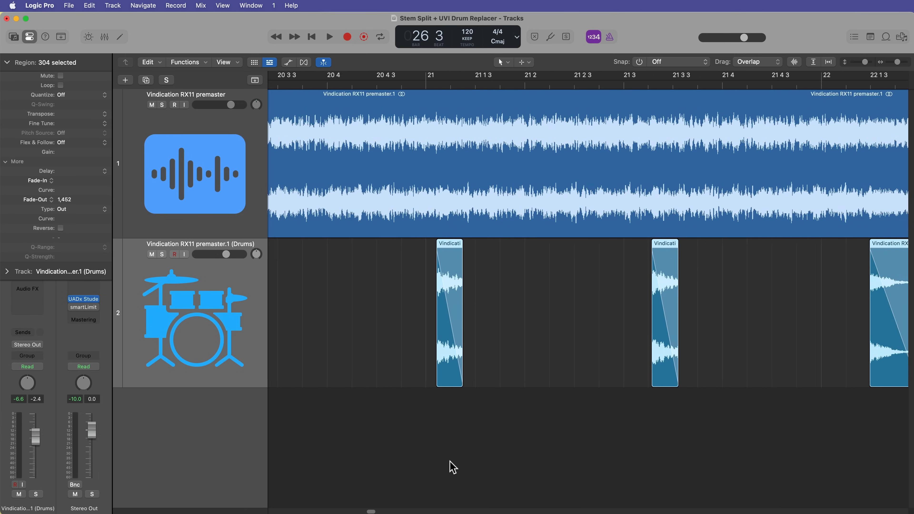
scroll(451, 467, down, 15)
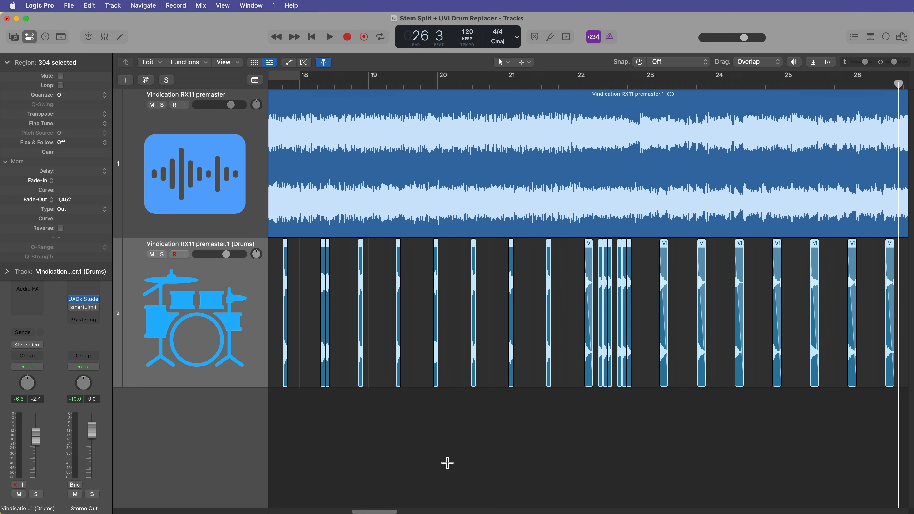
scroll(447, 463, down, 4)
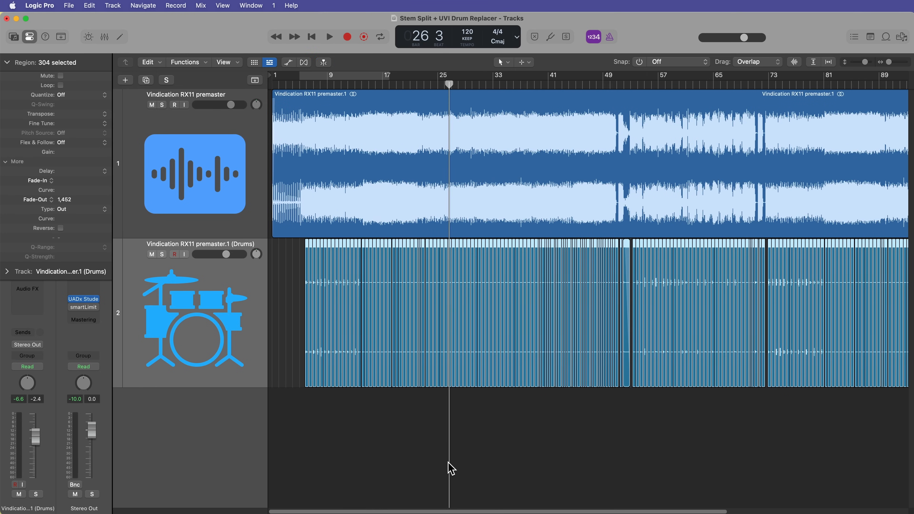
Return the playhead to the project start and join all the selected Drums slices into one region
key(Return)
scroll(449, 466, down, 3)
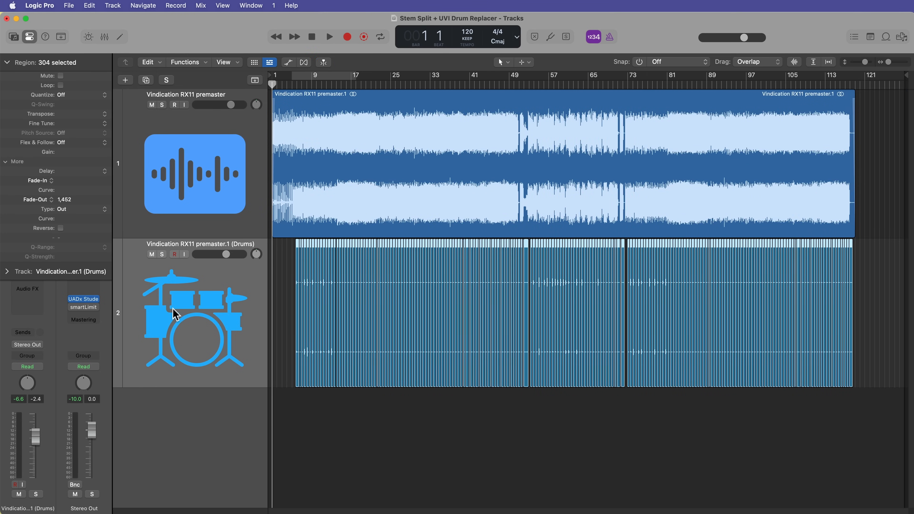
key(super+j)
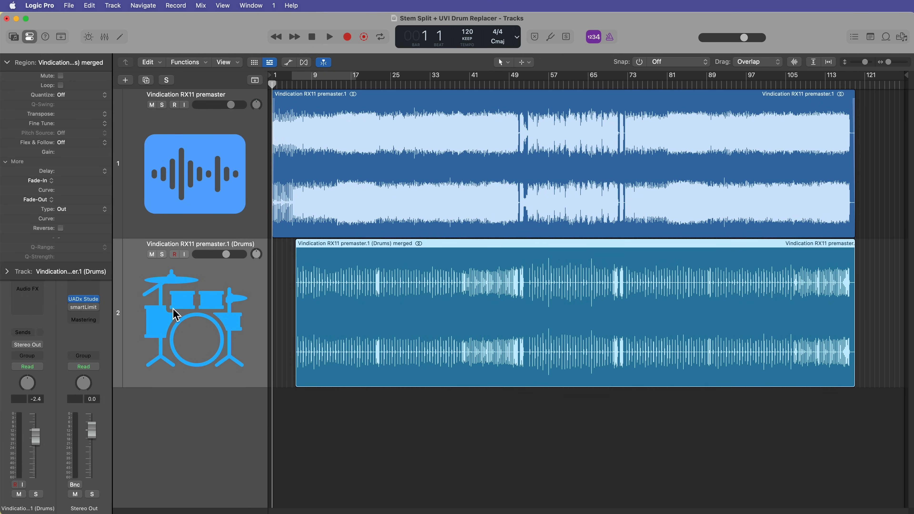
click(312, 455)
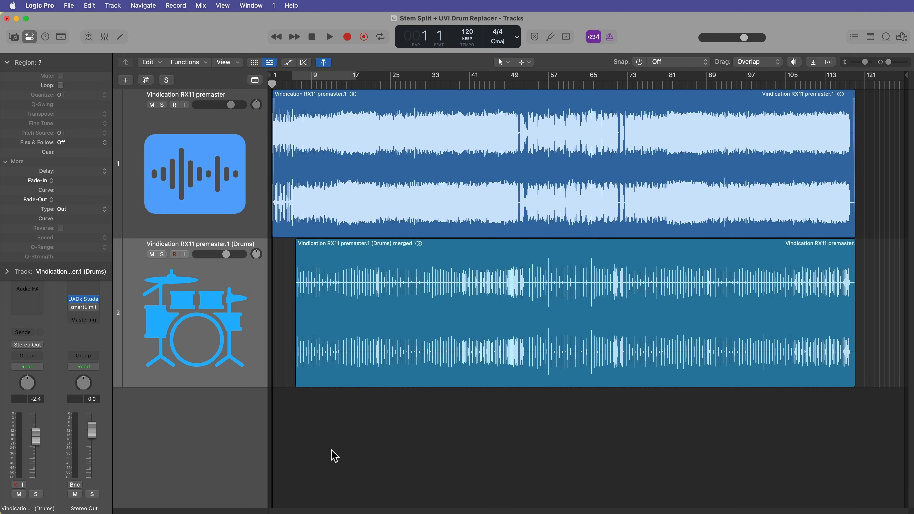
Place the playhead at bar 5 beat 3, just before the joined Drums region, and inspect its first hits closely
click(296, 85)
key(super+Right)
key(super+Right)
key(super+Right)
key(super+Right)
key(super+Right)
key(super+Right)
key(super+Right)
key(super+Right)
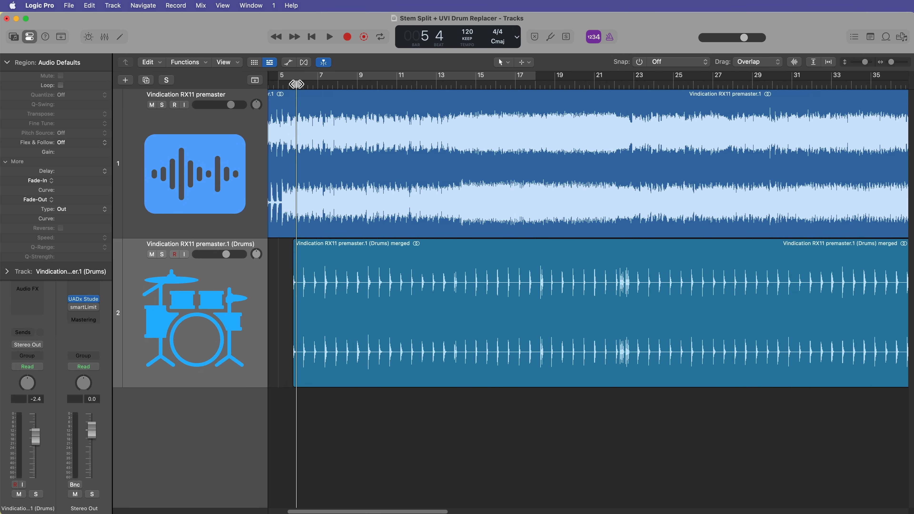
scroll(301, 347, left, 3)
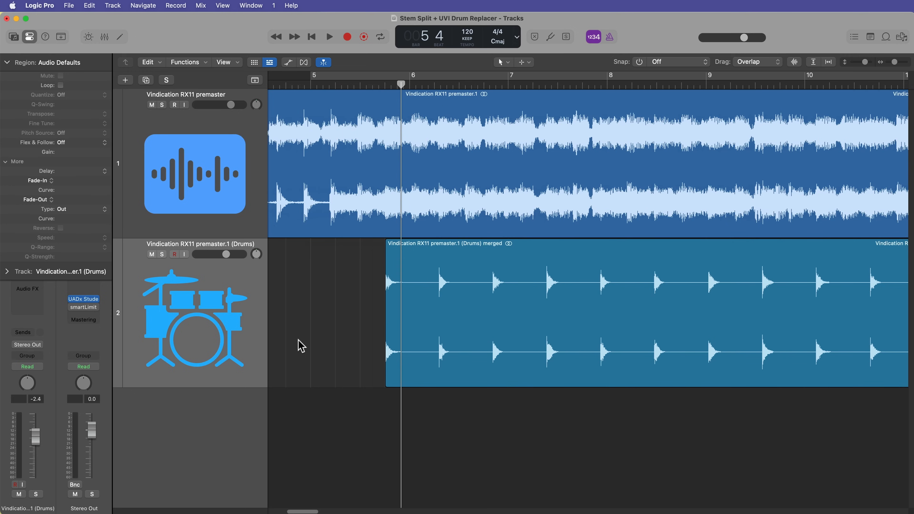
click(373, 82)
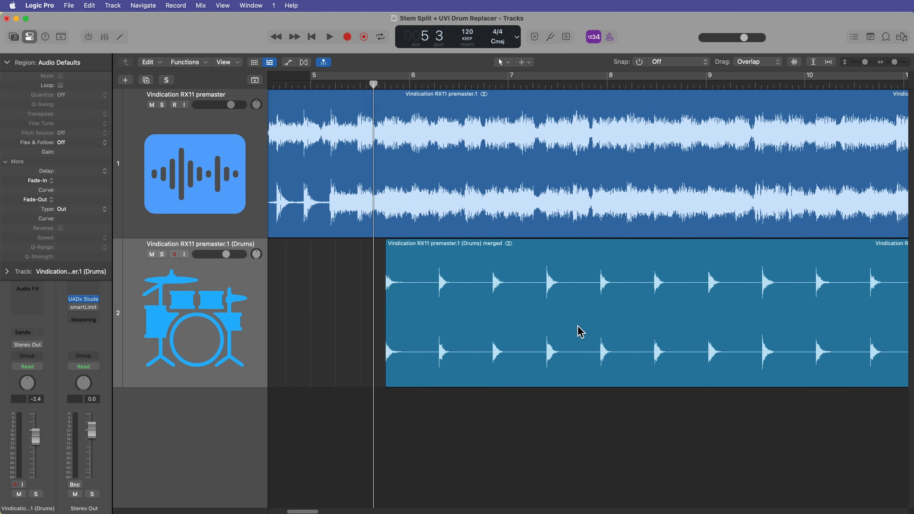
Select the joined Drums region, collapse the region parameters, show the Library and open Drum Replacement/Doubling
click(248, 332)
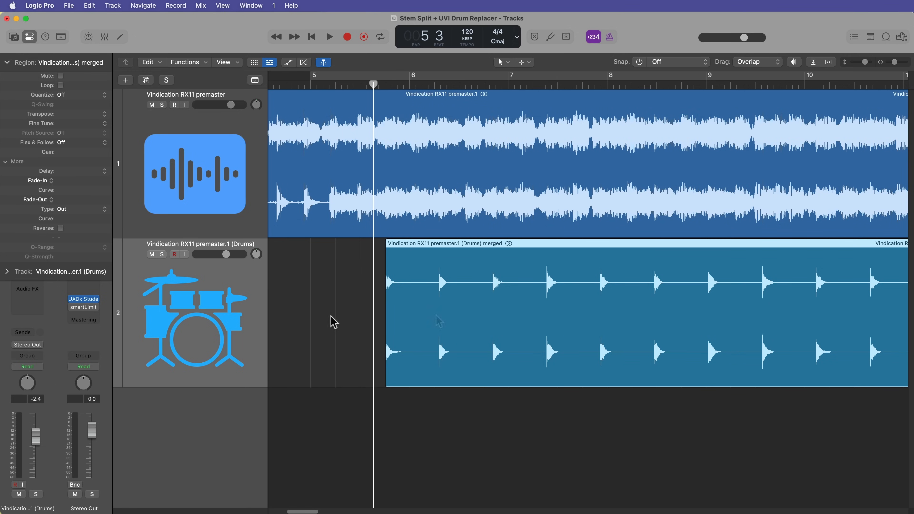
click(7, 63)
click(455, 414)
click(448, 295)
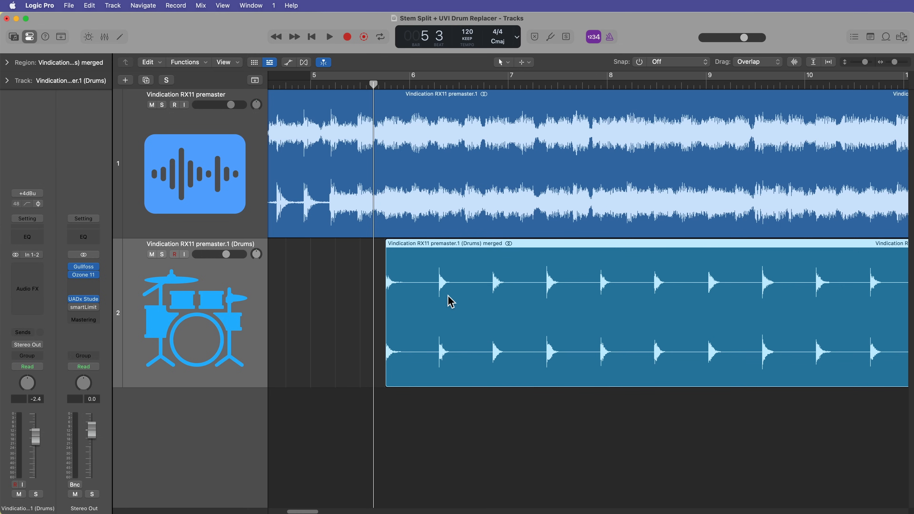
key(y)
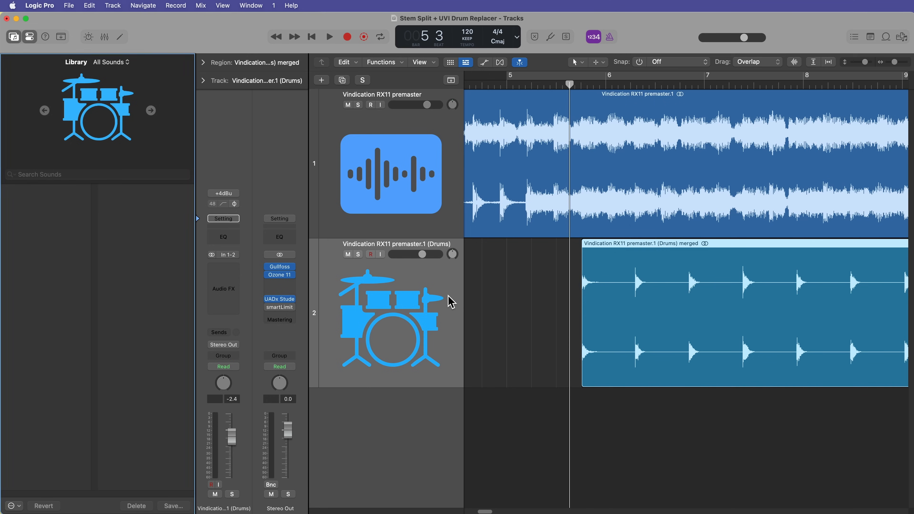
key(ctrl+d)
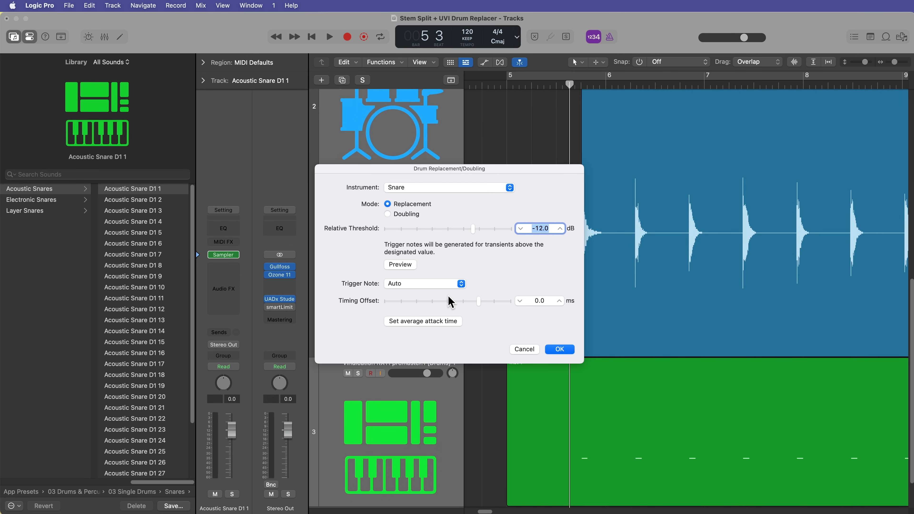
Review the Instrument and Trigger Note choices for the drum replacement, keeping Snare and Auto
click(458, 188)
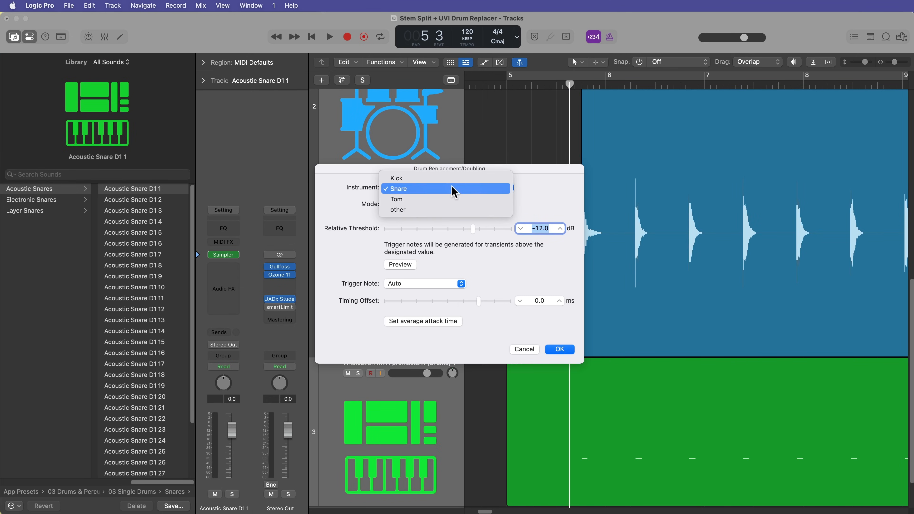
click(445, 217)
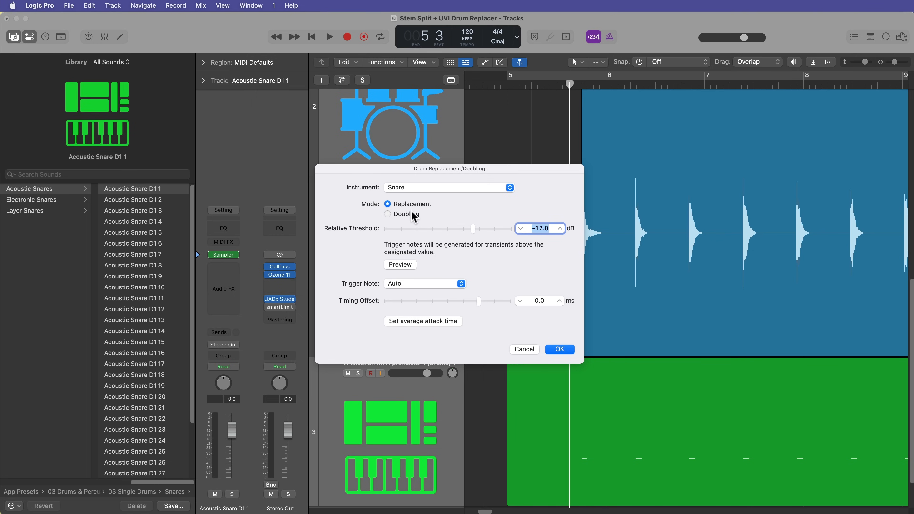
click(423, 279)
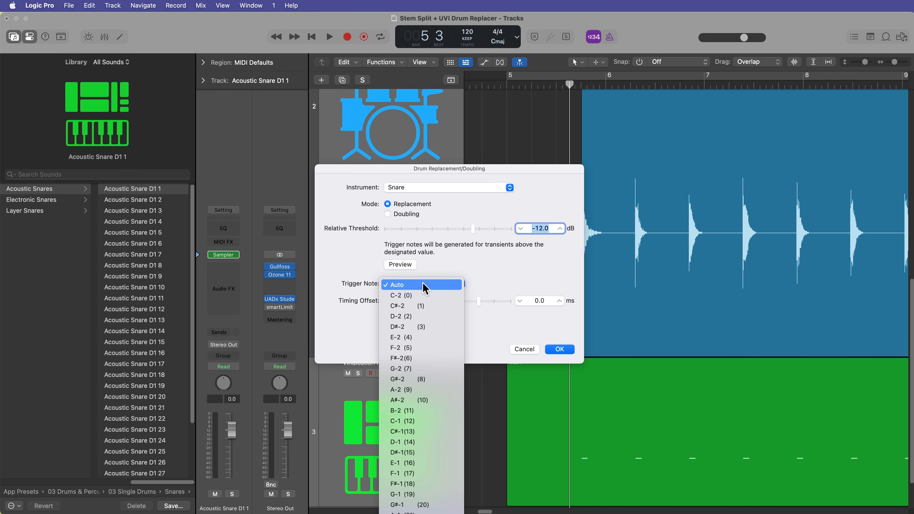
click(422, 280)
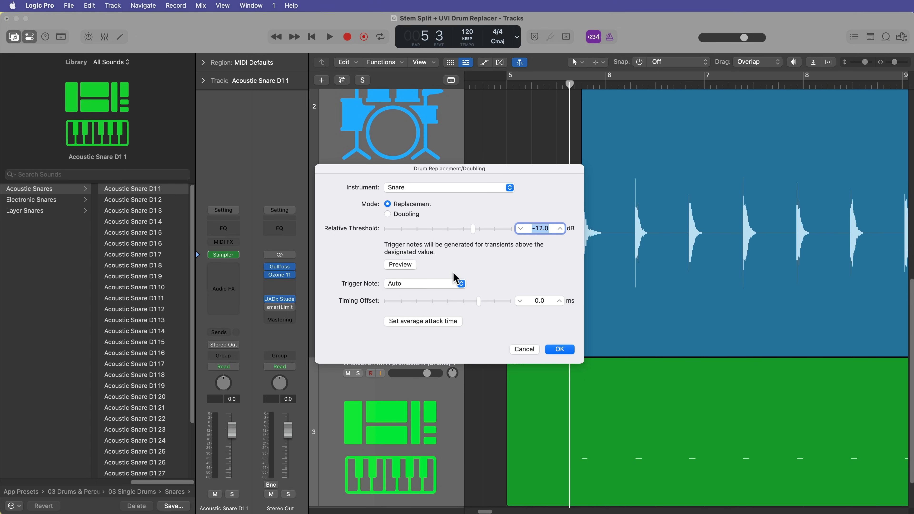
Confirm the Snare drum replacement at a -12.0 dB relative threshold and view the Drums region above the generated notes
click(560, 350)
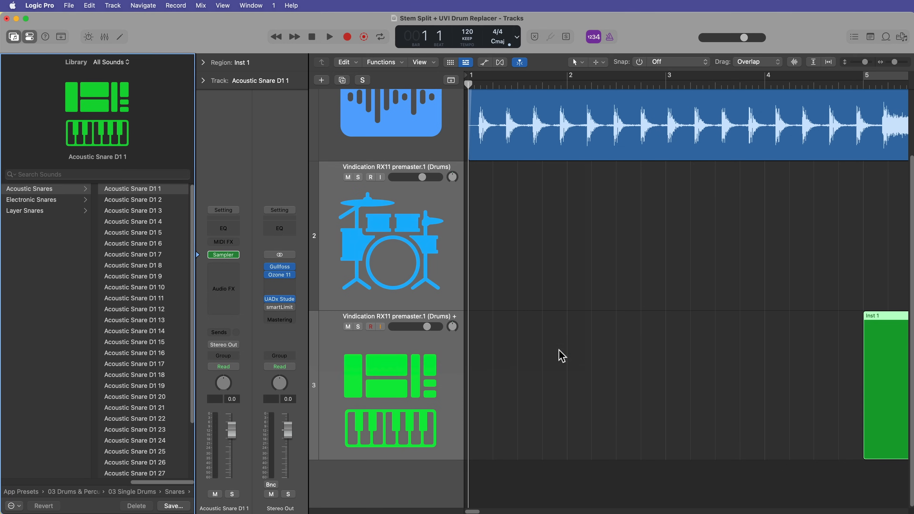
click(610, 318)
key(super+Left)
key(super+Left)
key(super+Left)
key(super+Left)
key(super+Left)
key(super+Left)
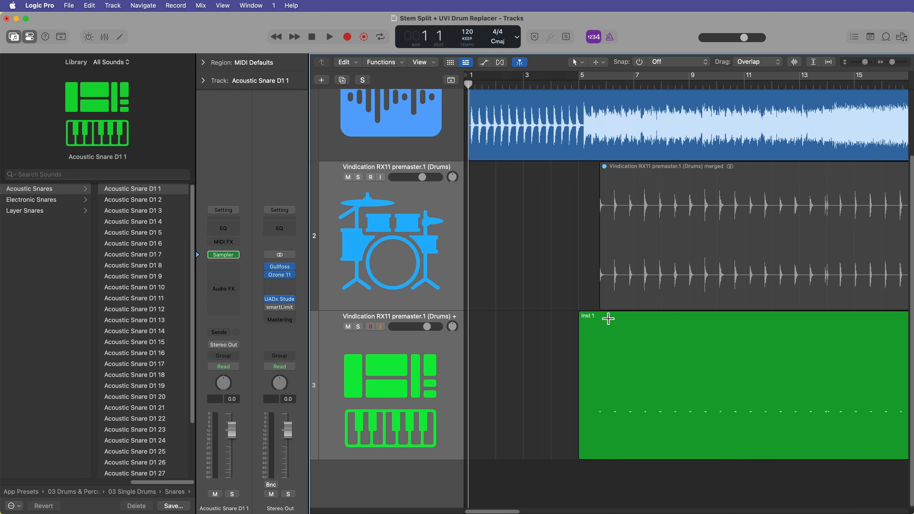
key(super+Left)
key(super+Left)
key(super+Left)
key(super+Right)
key(super+Right)
key(super+Right)
key(super+Right)
key(super+Right)
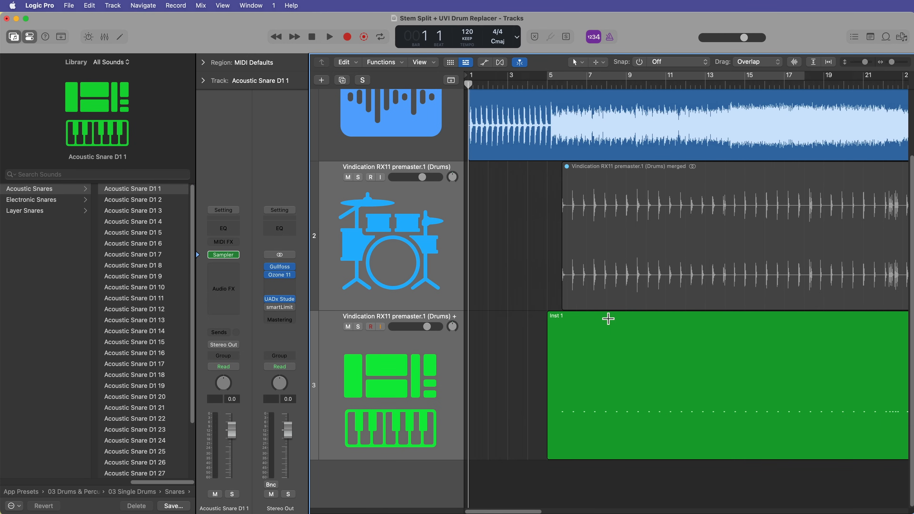
Place the playhead at bar 22 beat 4 and compare the trigger notes with the surrounding Drums hits closely
scroll(588, 356, right, 10)
click(619, 86)
key(super+Right)
key(super+Right)
key(super+Right)
key(super+Right)
key(super+Right)
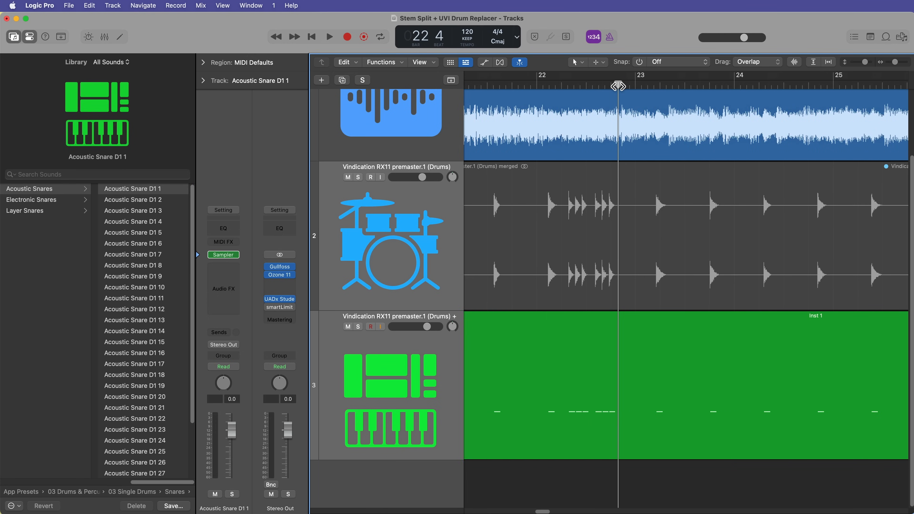
Mute the original Drums stem track and hide it from the Tracks area
click(404, 212)
click(348, 177)
key(d)
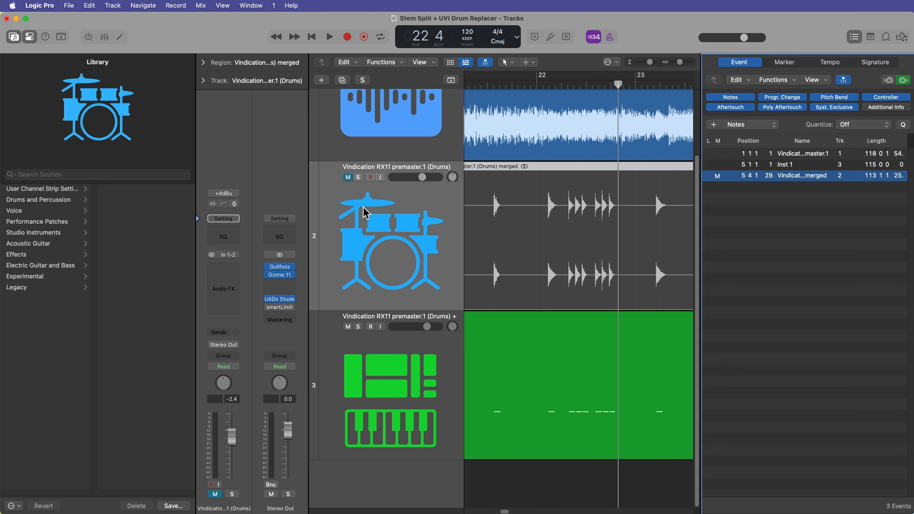
key(d)
key(h)
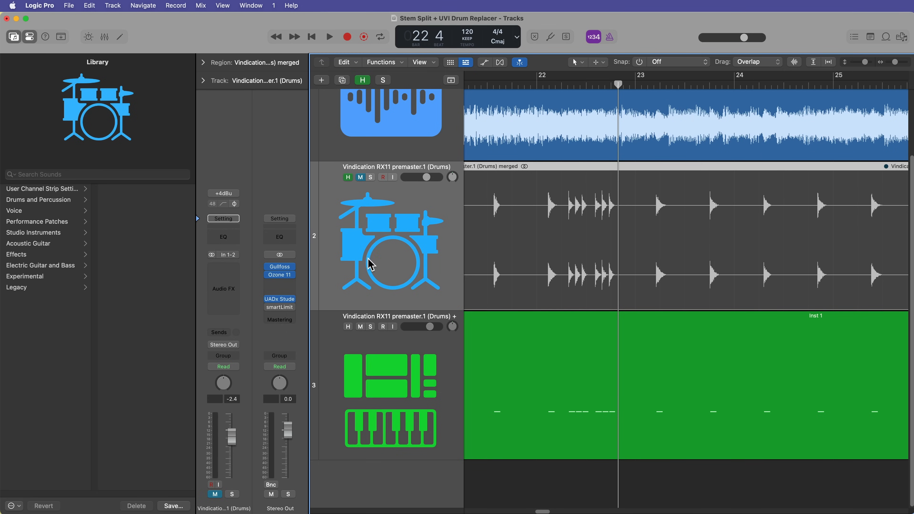
key(h)
Open the Inst 1 region in the Piano Roll and set the velocity of all its notes to 127
double_click(590, 370)
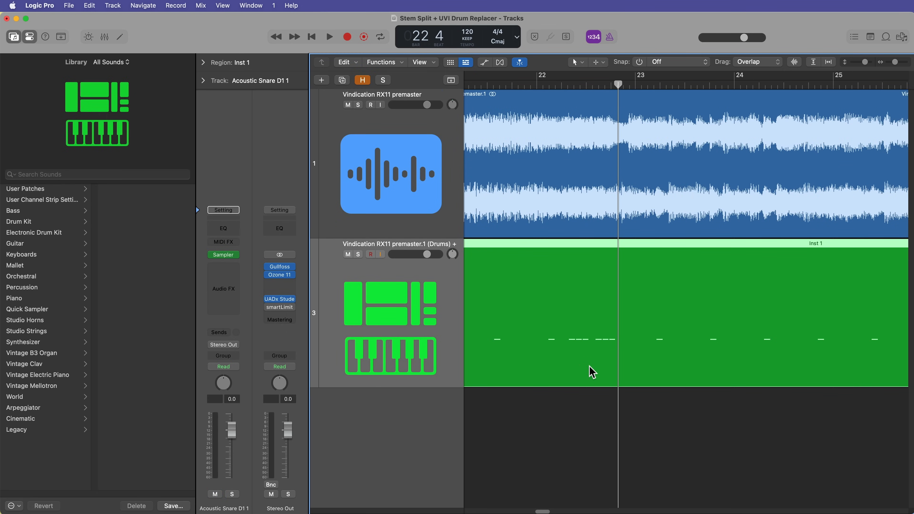
key(super+a)
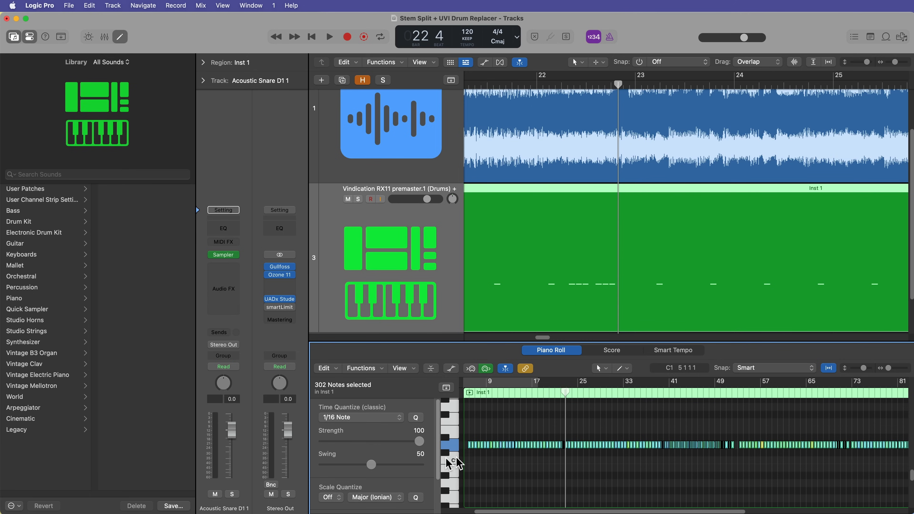
scroll(404, 464, down, 3)
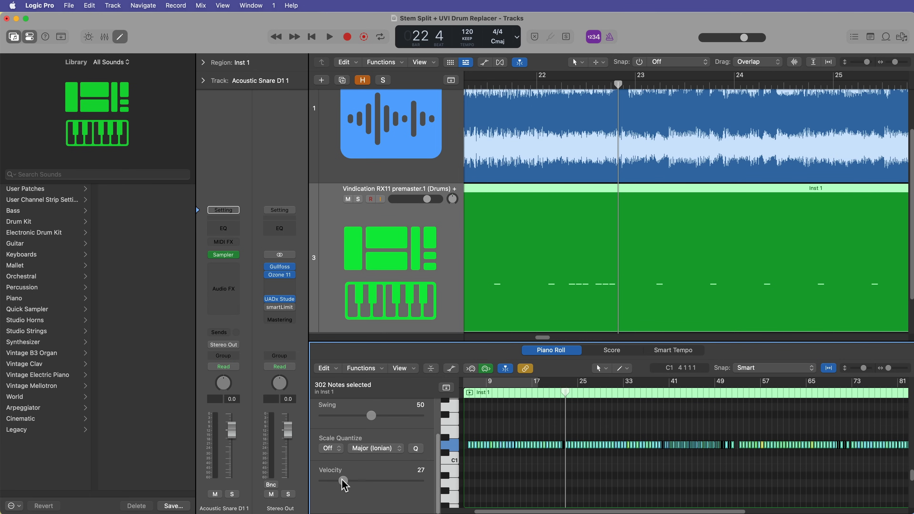
drag(343, 481, 508, 484)
click(511, 482)
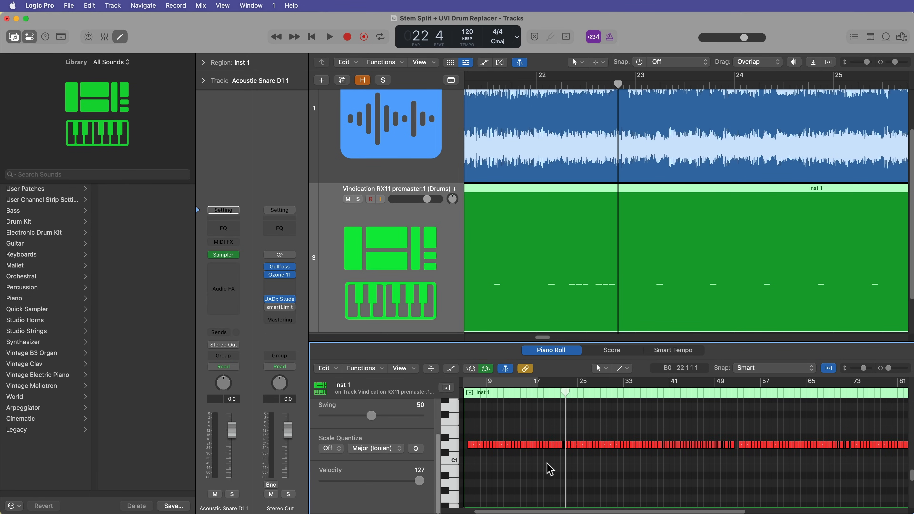
Examine the snare notes around bar 22 closely in the Piano Roll and close the editor
key(super+Right)
key(super+Right)
key(super+Right)
key(super+Right)
key(super+Right)
key(super+Right)
key(super+Right)
key(super+Right)
key(super+Right)
key(super+Right)
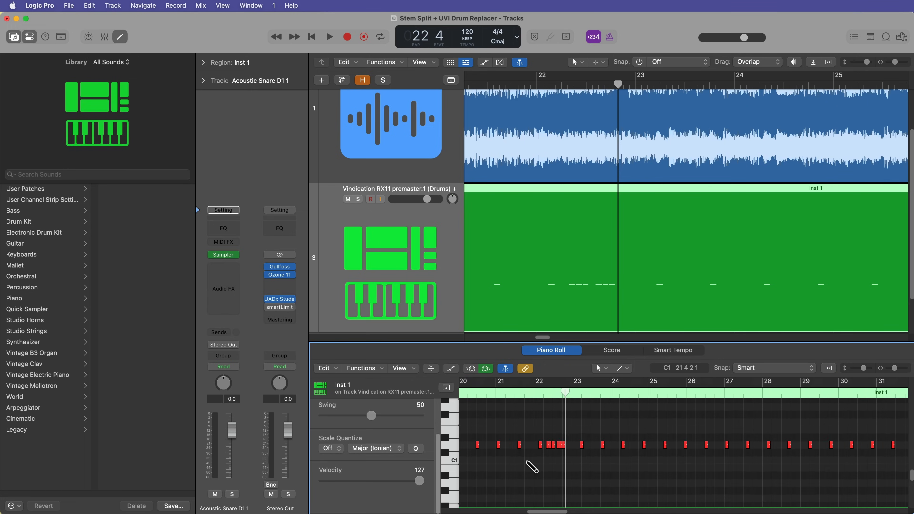
key(super+Left)
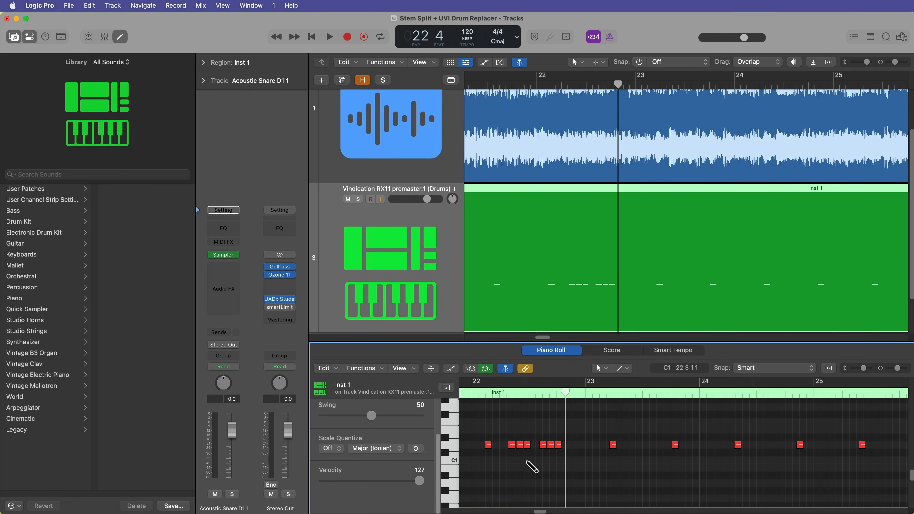
key(p)
click(528, 462)
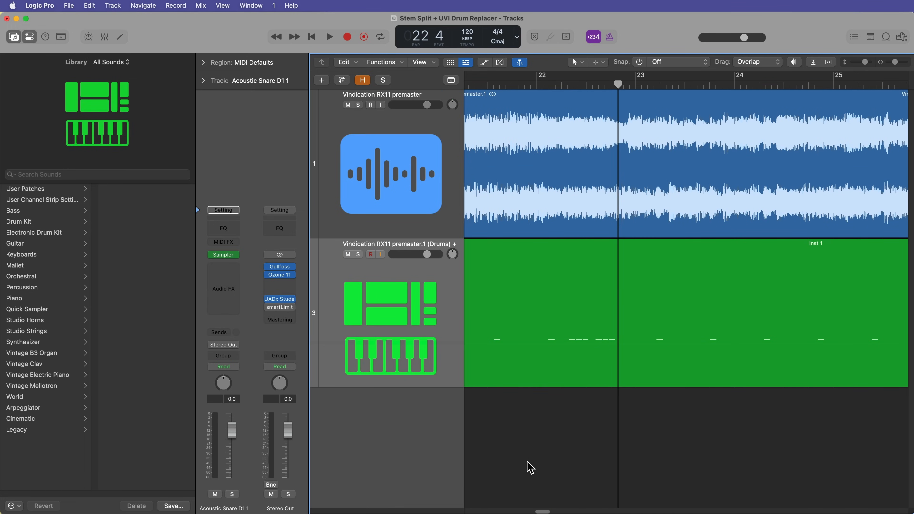
Return to the project start and place the playhead in bar 5, just after the start of the Inst 1 region
key(Return)
key(super+Left)
key(super+Left)
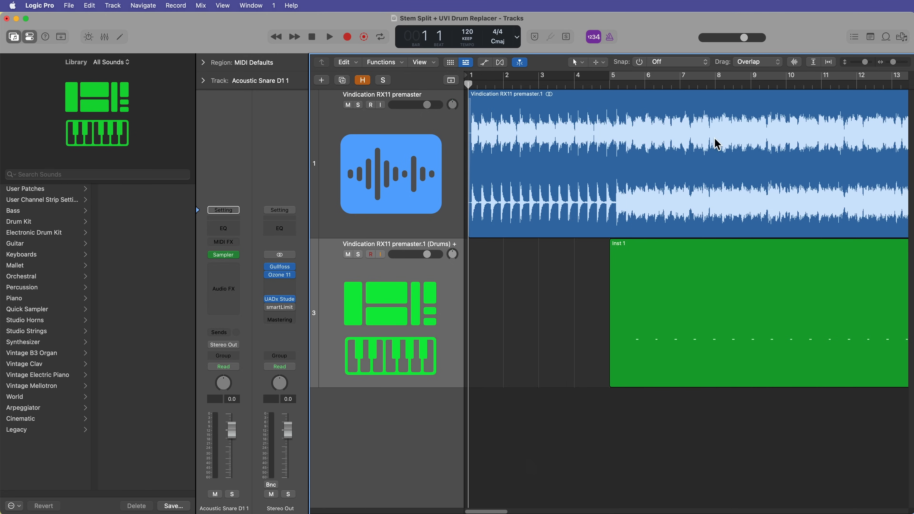
click(616, 84)
key(super+Right)
key(super+Right)
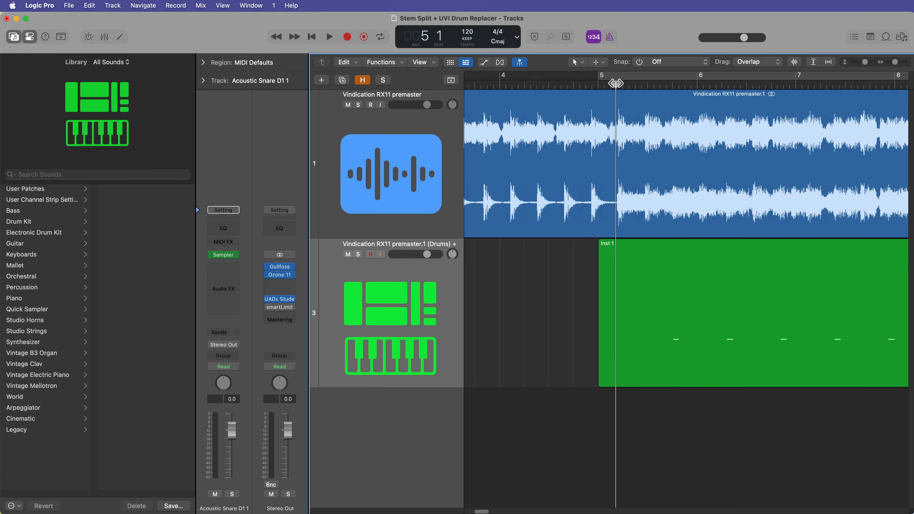
Play the snare track soloed, lower its volume to -4.0 dB and bring back the full mix
click(370, 314)
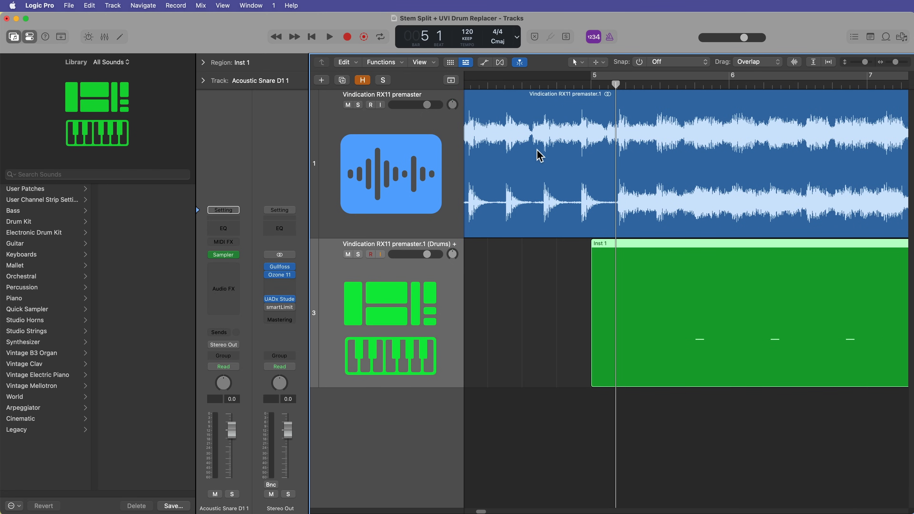
key(s)
key(space)
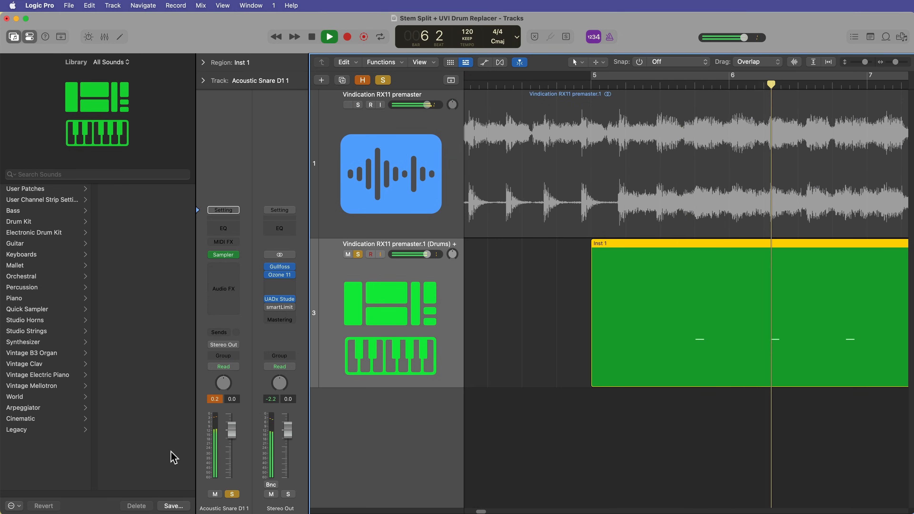
mouse_move(232, 429)
mouse_down()
mouse_move(232, 451)
mouse_move(231, 441)
mouse_up()
key(s)
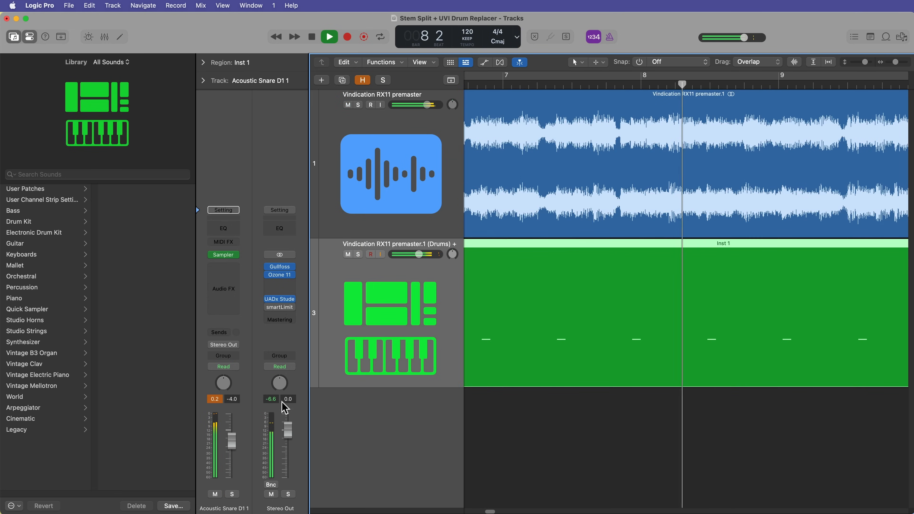
Turn off Pre-Fader Metering, listen to the snare with the mix and stop playback
click(215, 400)
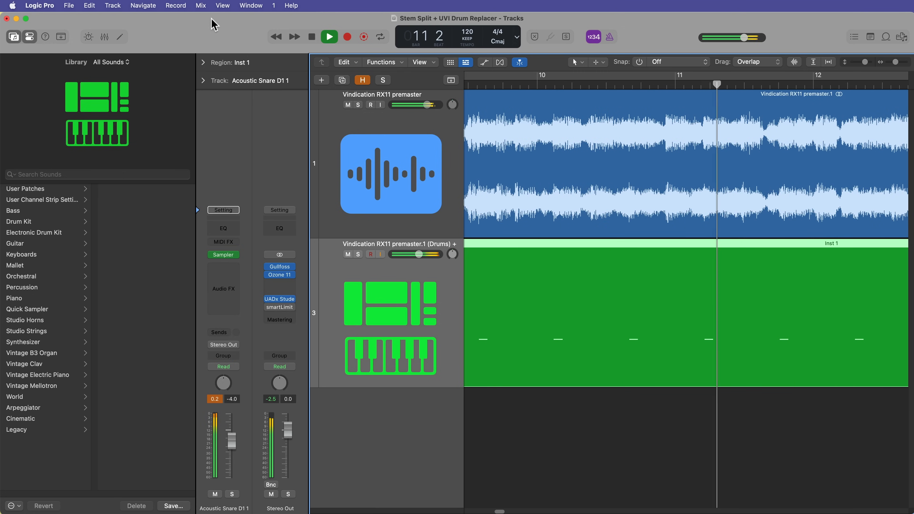
click(201, 5)
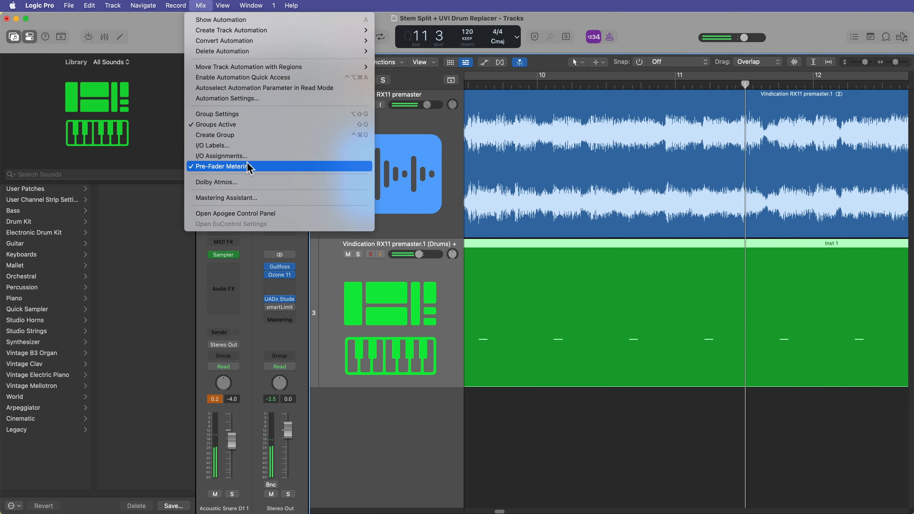
click(231, 167)
click(541, 447)
key(space)
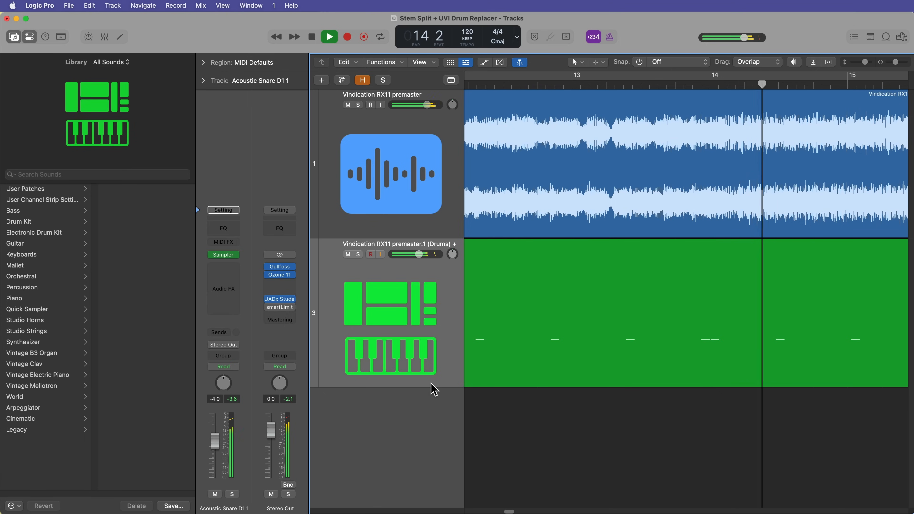
key(space)
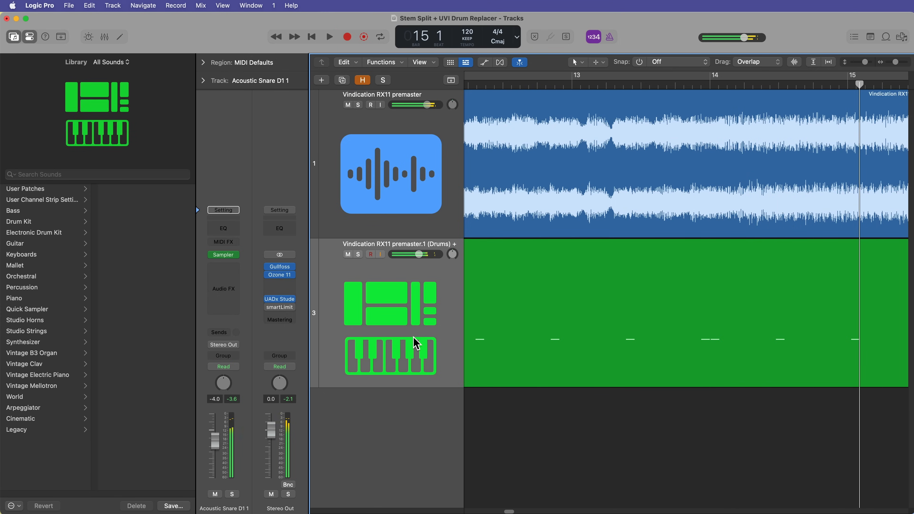
Replace the snare track's Sampler instrument with Drum Kit Designer and place the playhead at bar 5 beat 3
click(237, 255)
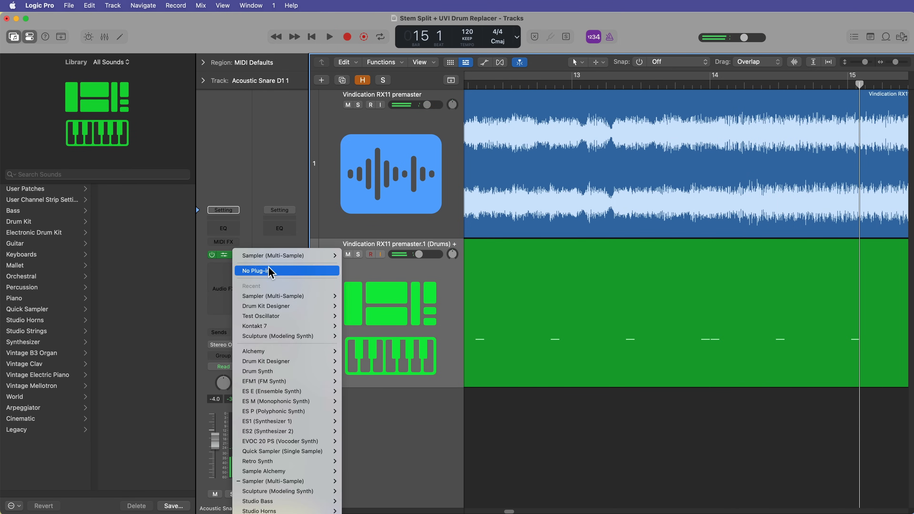
click(271, 271)
click(231, 255)
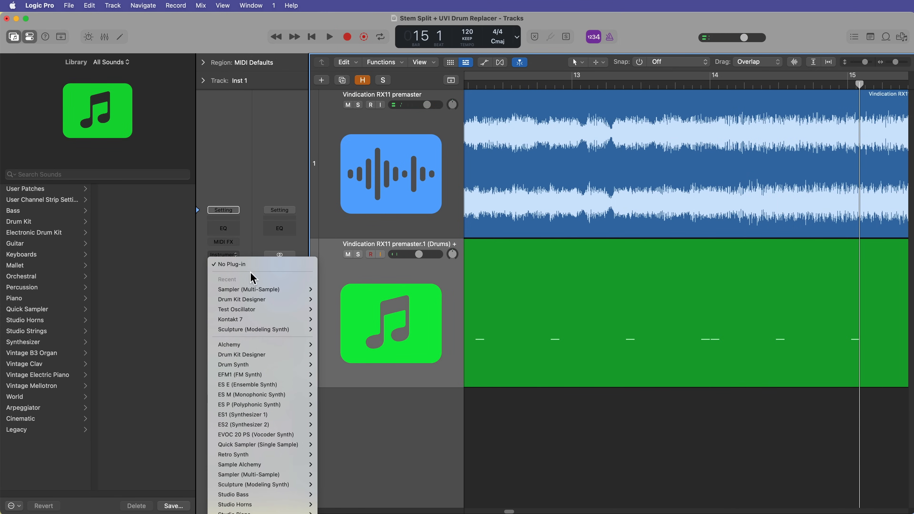
mouse_move(267, 300)
click(333, 299)
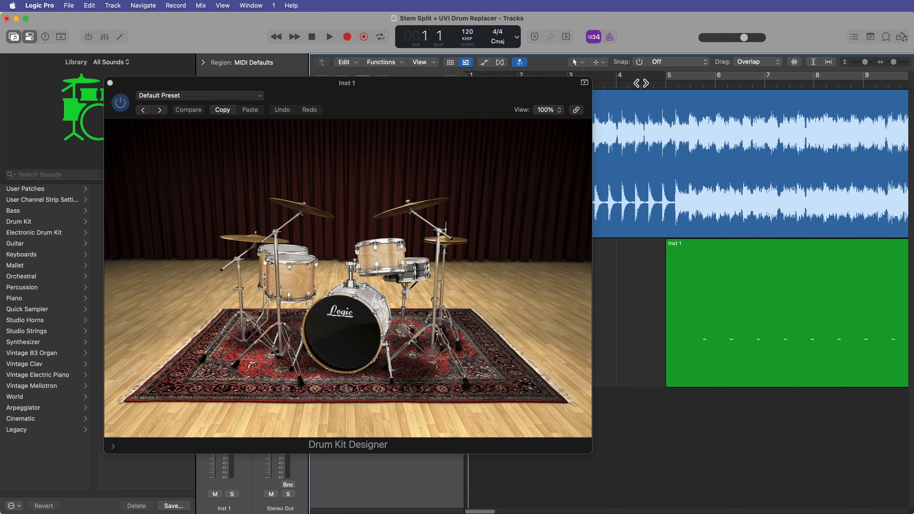
click(694, 85)
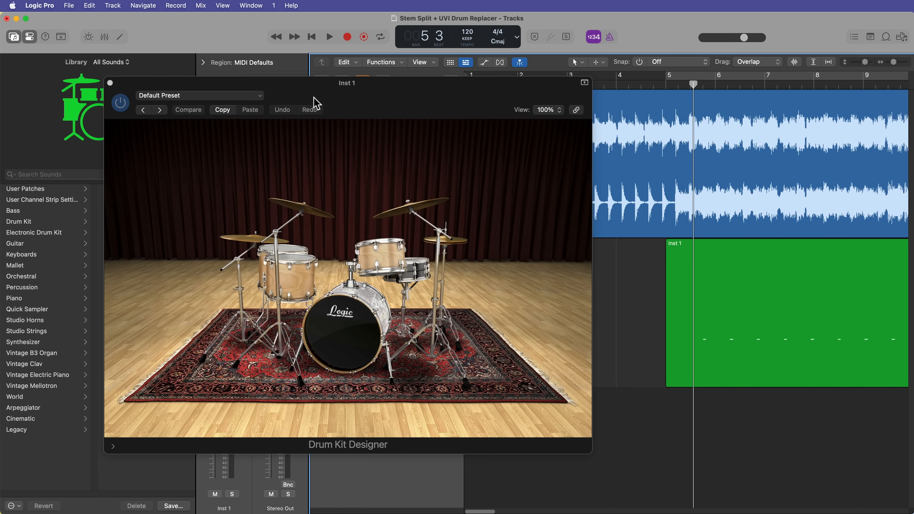
Open the kit's snare choices and audition Bluebird, Brooklyn, Detroit Garage, Four on the Floor, Heavy and Liverpool
click(415, 270)
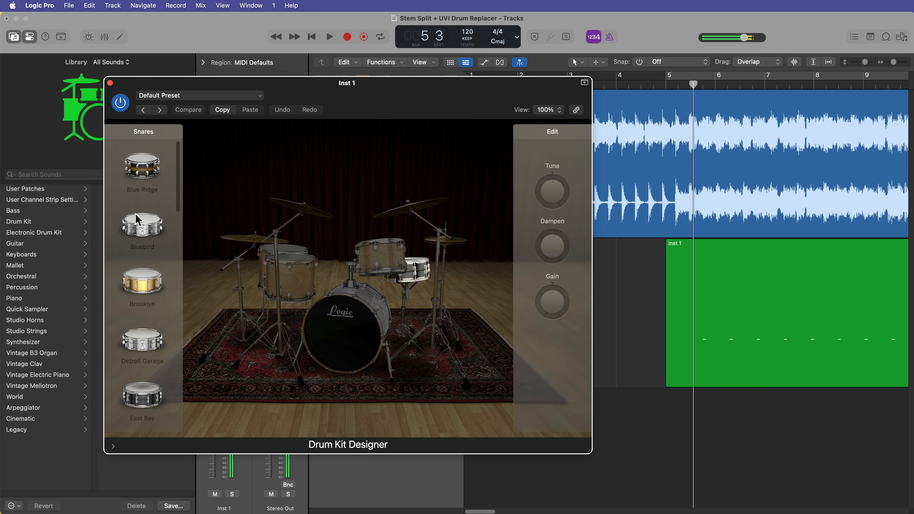
click(147, 229)
click(146, 292)
click(148, 336)
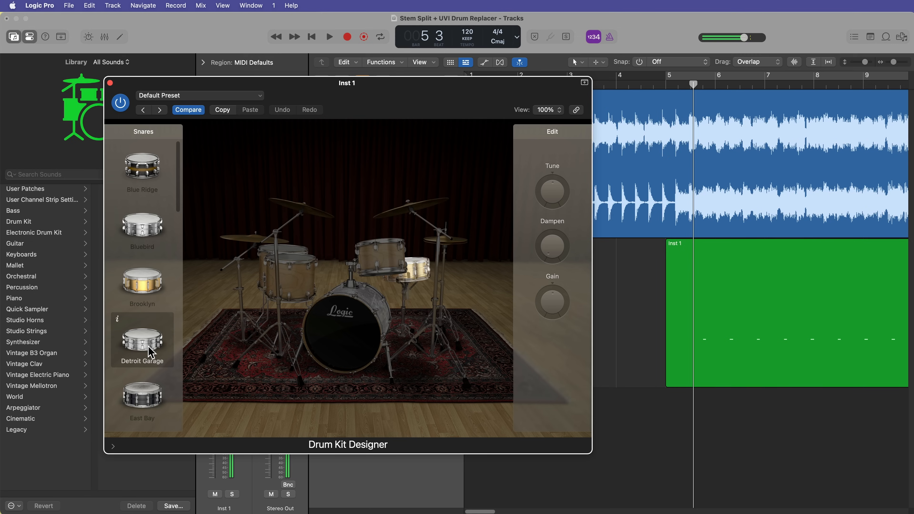
scroll(150, 382, down, 4)
click(148, 329)
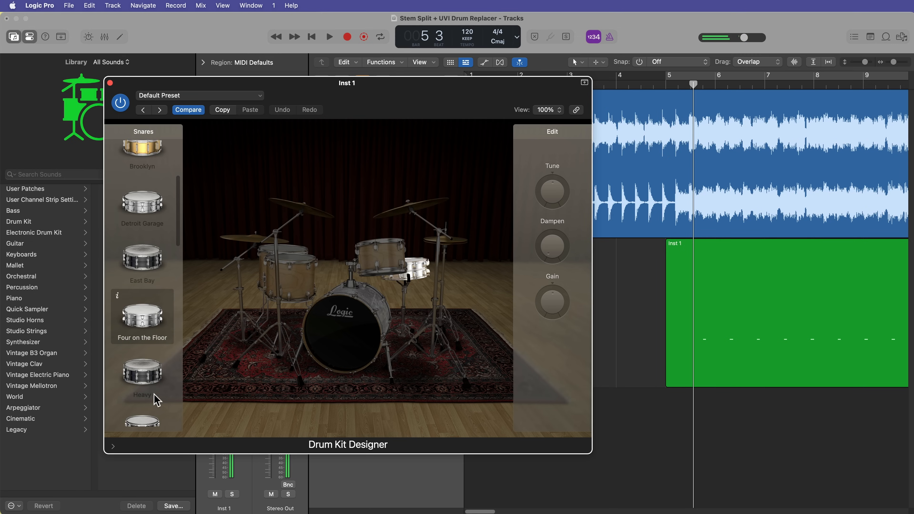
click(147, 382)
scroll(148, 386, down, 4)
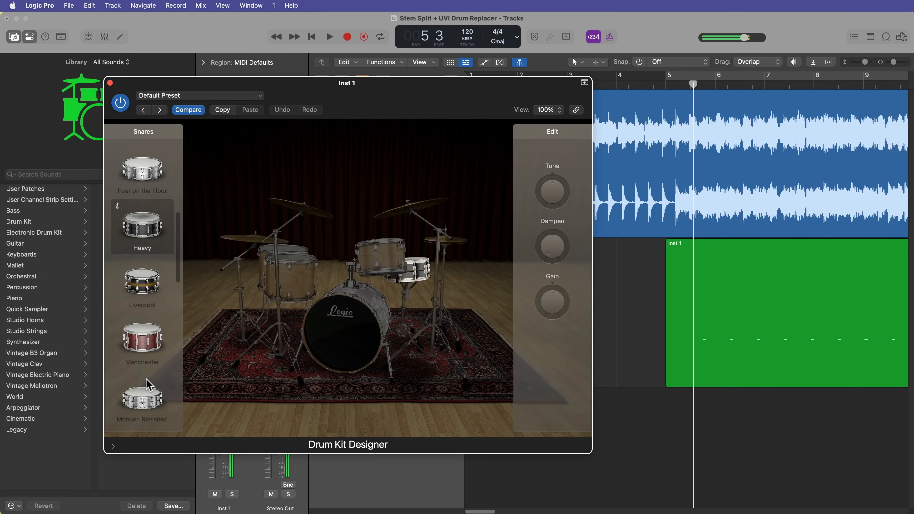
click(133, 278)
scroll(140, 340, down, 4)
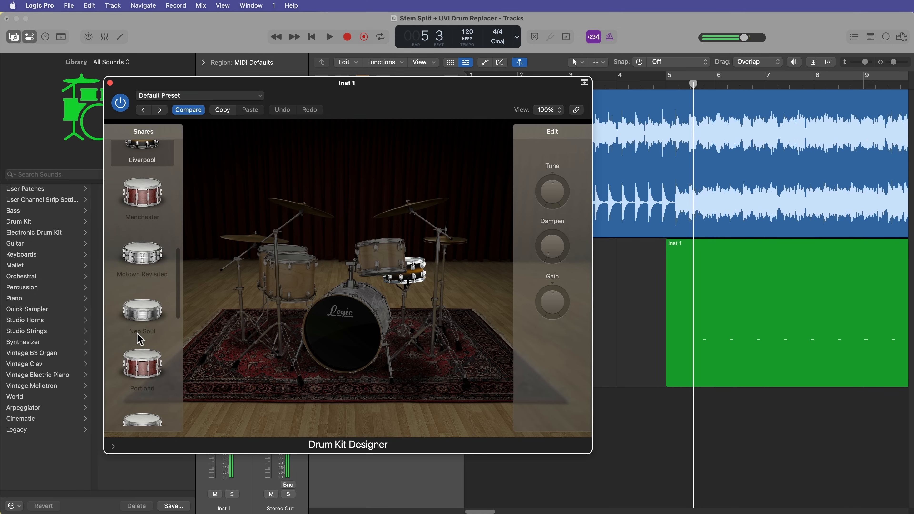
Audition the Portland, Roots, Scientific Method and Retro Rock snares, and select the Smash snare
click(145, 361)
scroll(148, 367, down, 4)
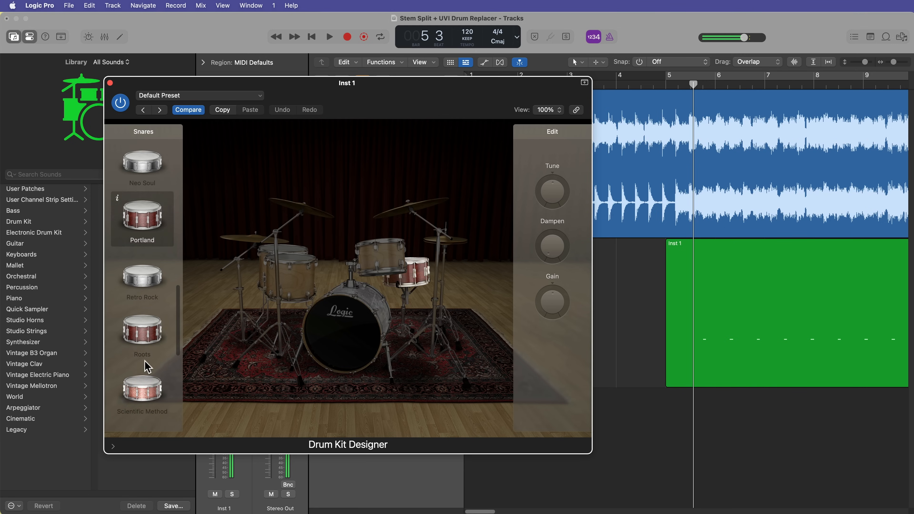
click(143, 340)
click(145, 376)
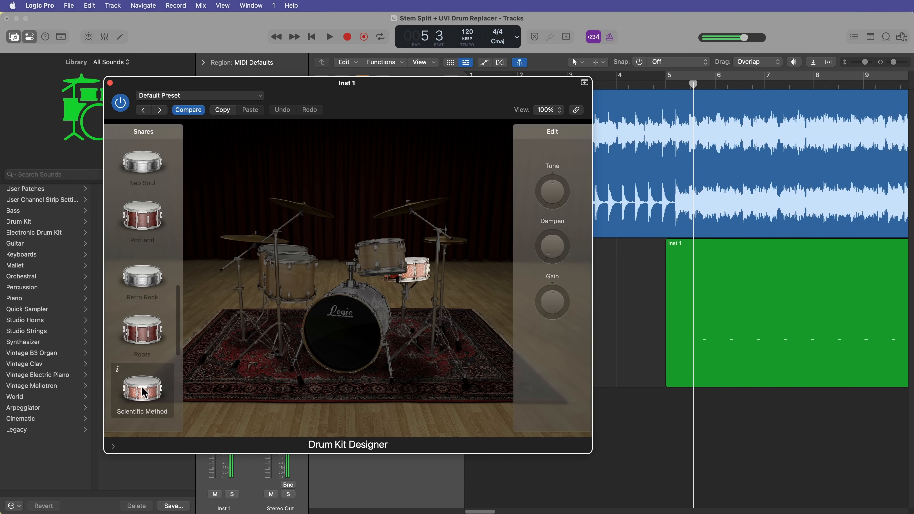
click(143, 270)
click(143, 220)
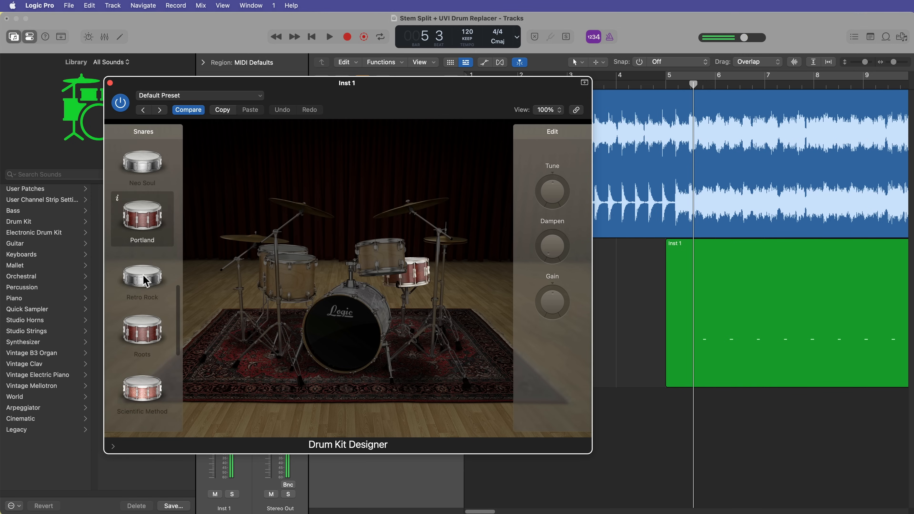
scroll(144, 288, down, 3)
click(144, 349)
scroll(143, 351, down, 2)
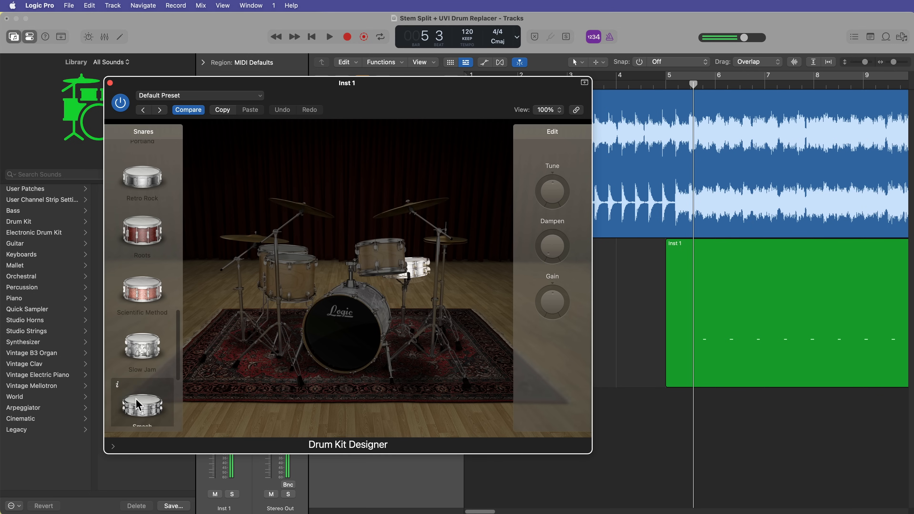
Try the Slow Jam snare, then select the SoCal snare and raise its gain to +1 dB during playback
click(144, 352)
scroll(144, 352, down, 2)
click(143, 356)
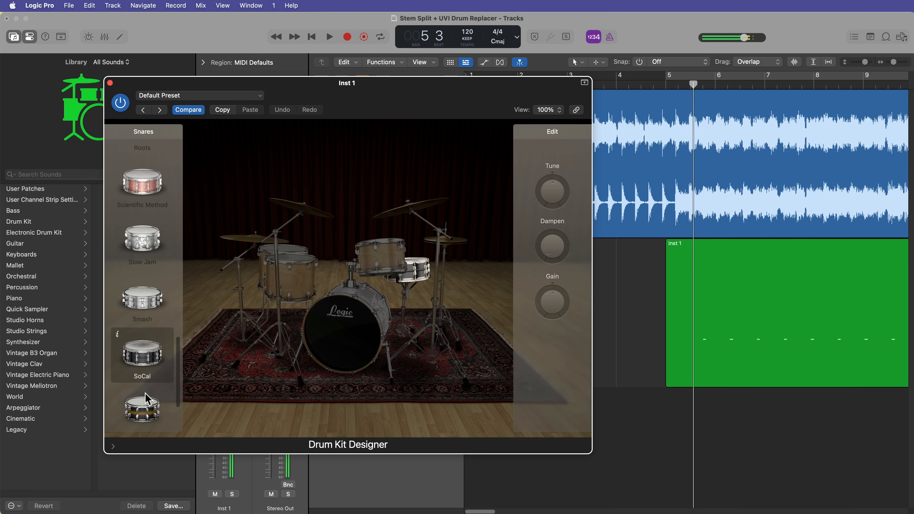
key(space)
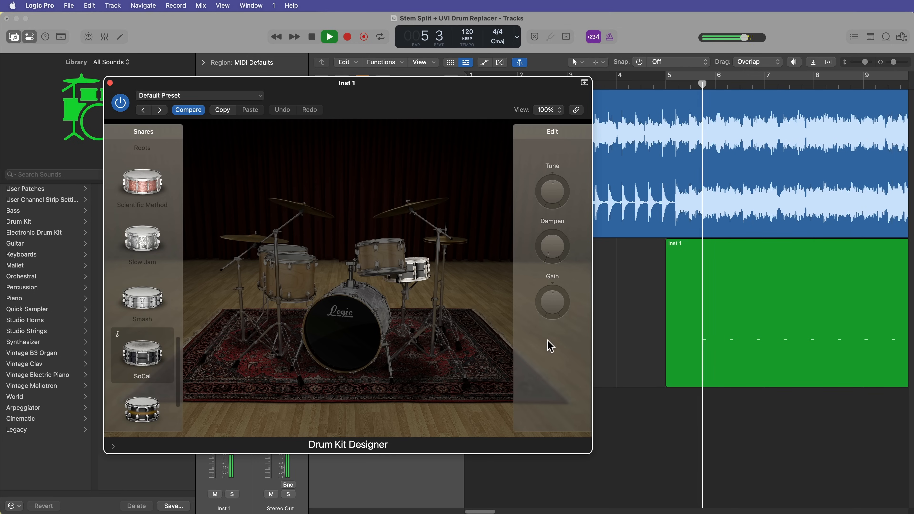
drag(555, 300, 569, 301)
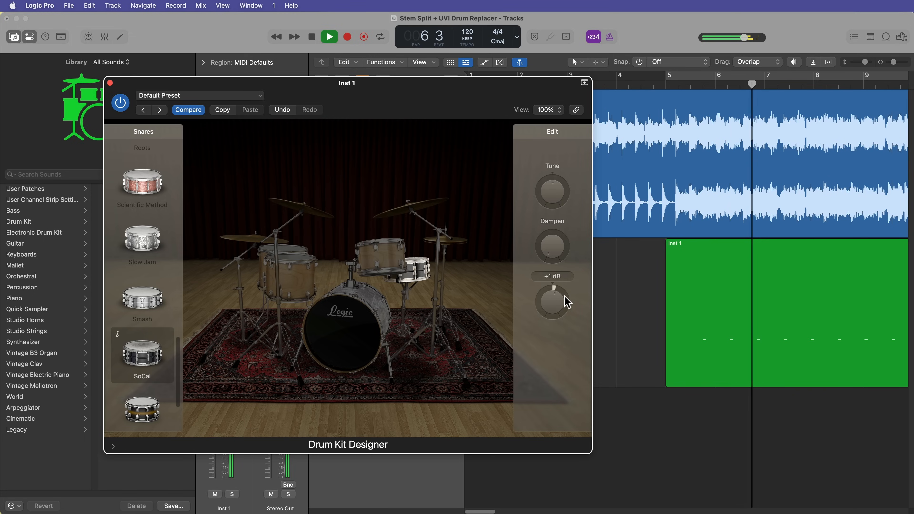
click(110, 84)
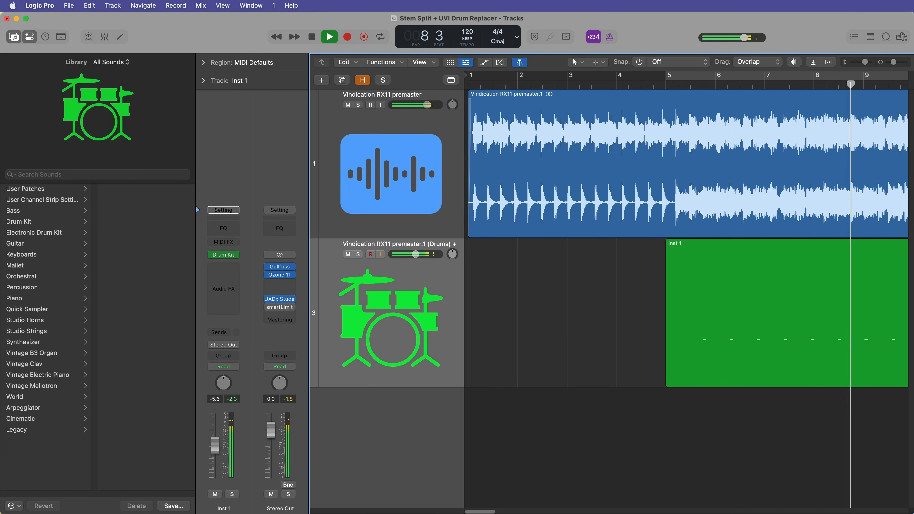
Hide the Library and compare the playing mix with the snare track muted and unmuted
click(13, 38)
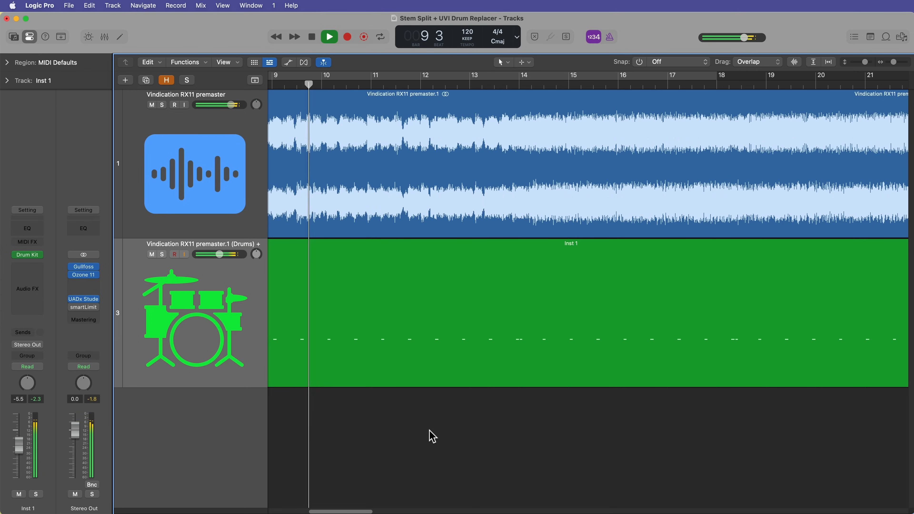
key(super+Right)
key(super+Right)
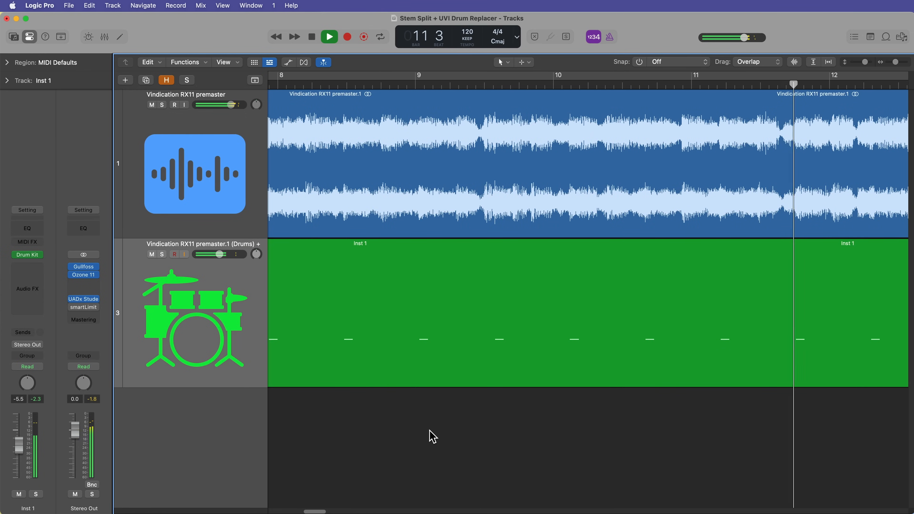
key(ctrl+m)
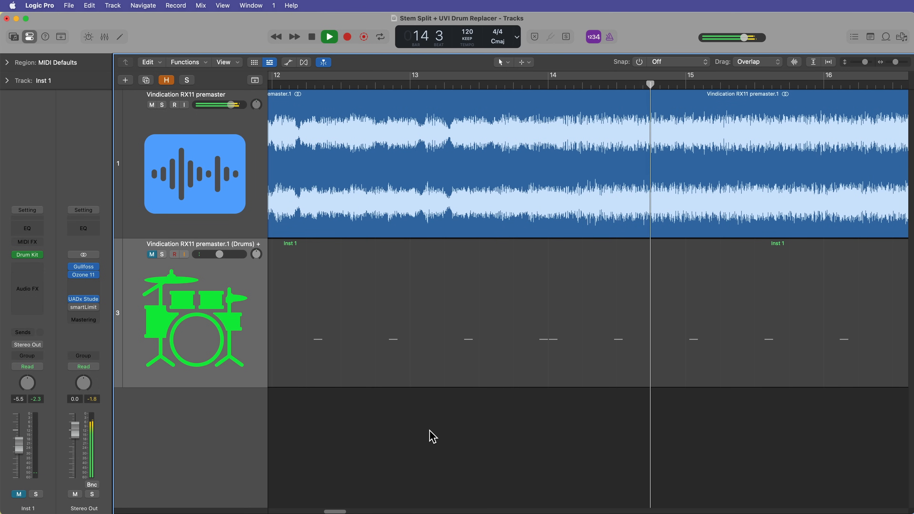
key(ctrl+m)
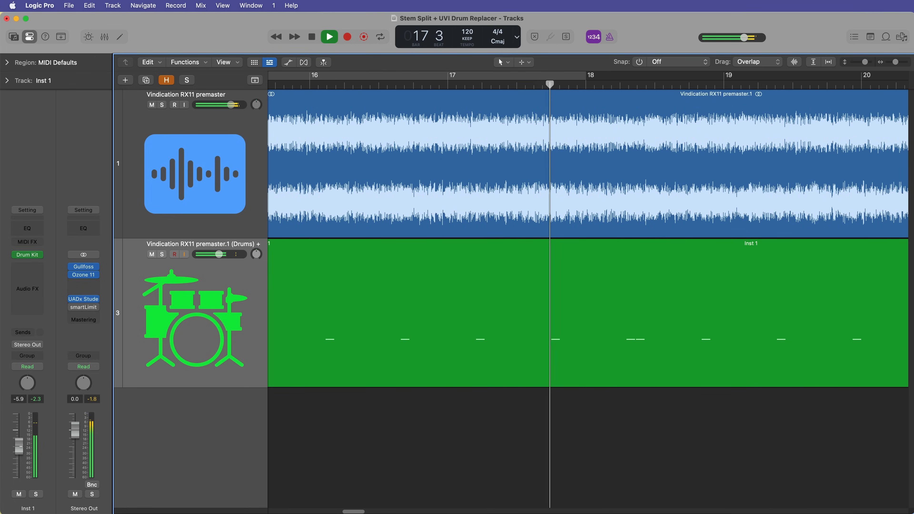
Lower the snare track's volume to -6.2 dB and stop playback
drag(19, 446, 20, 447)
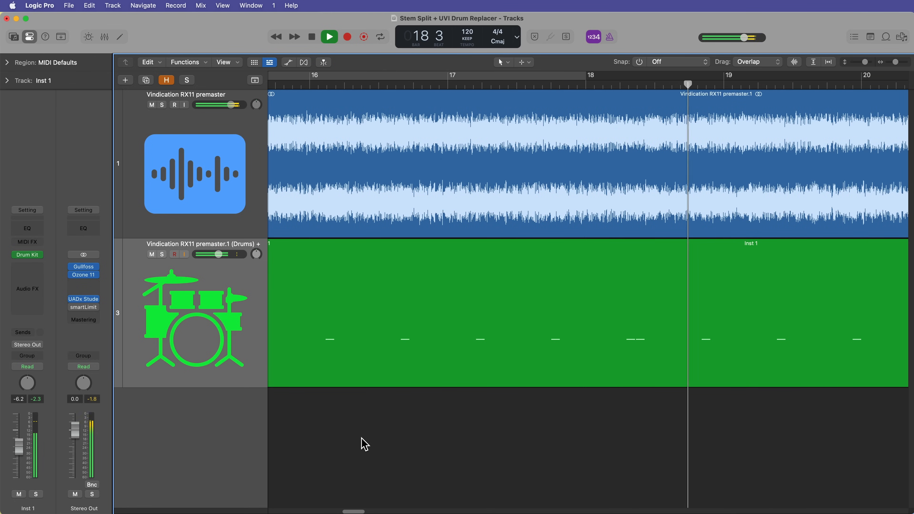
key(space)
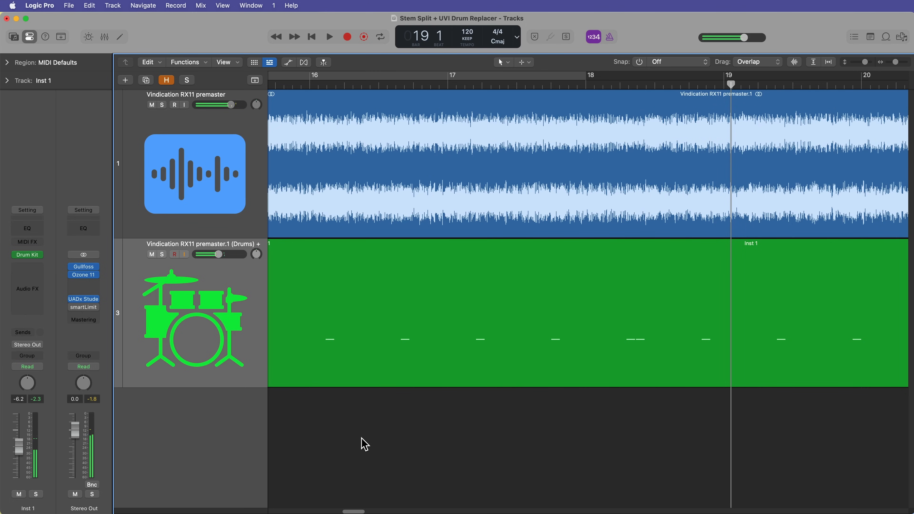
key(super+Left)
key(super+Left)
key(super+Left)
key(super+Left)
key(super+Left)
key(super+Left)
key(super+Left)
key(super+Left)
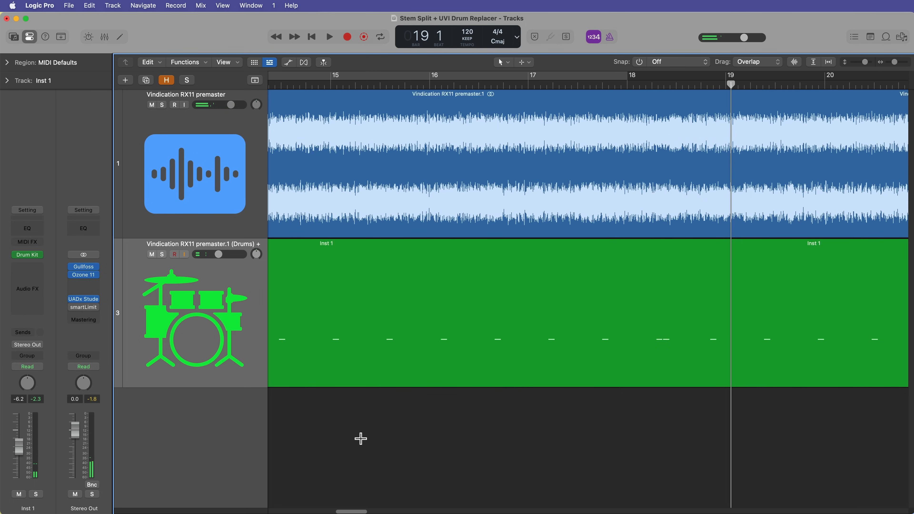
key(super+Left)
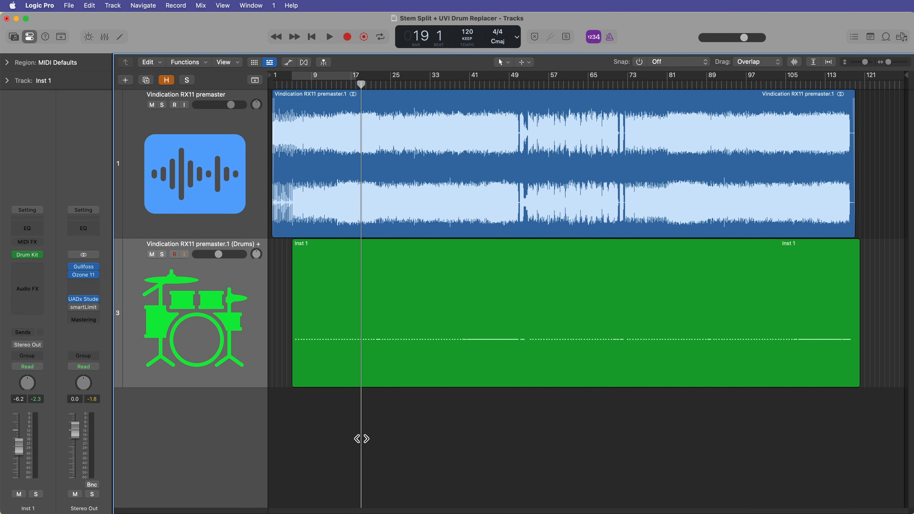
click(233, 326)
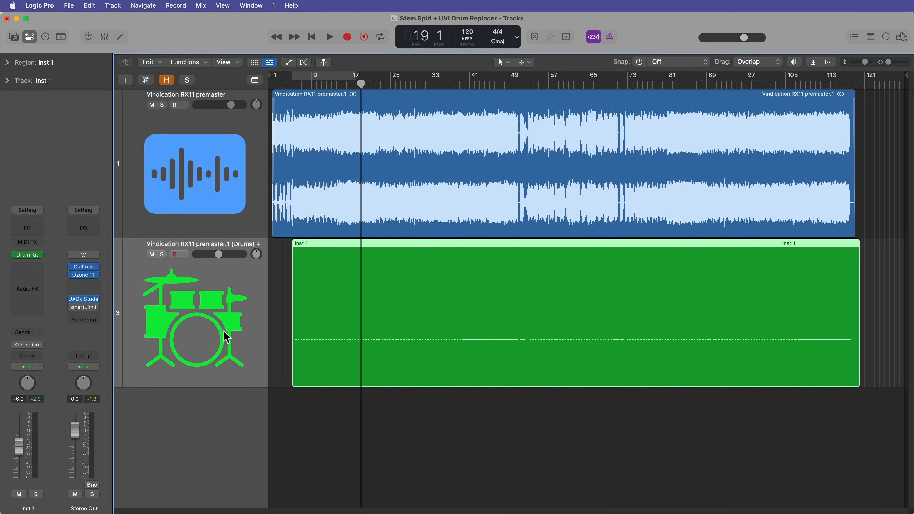
click(486, 446)
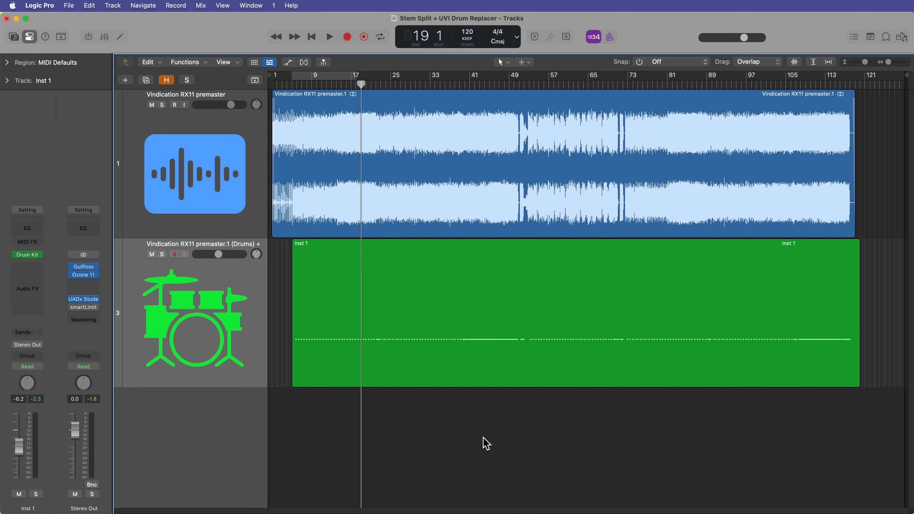
click(384, 324)
click(415, 435)
click(387, 342)
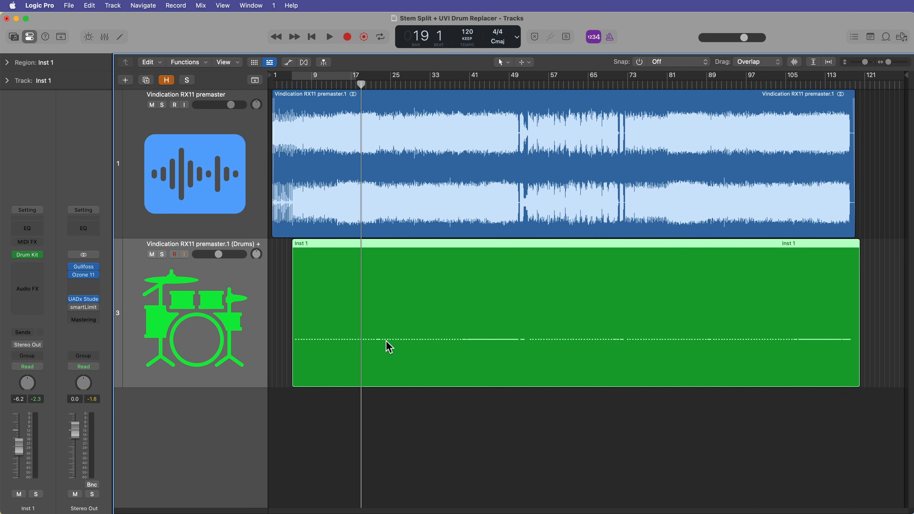
click(410, 404)
click(414, 364)
click(286, 274)
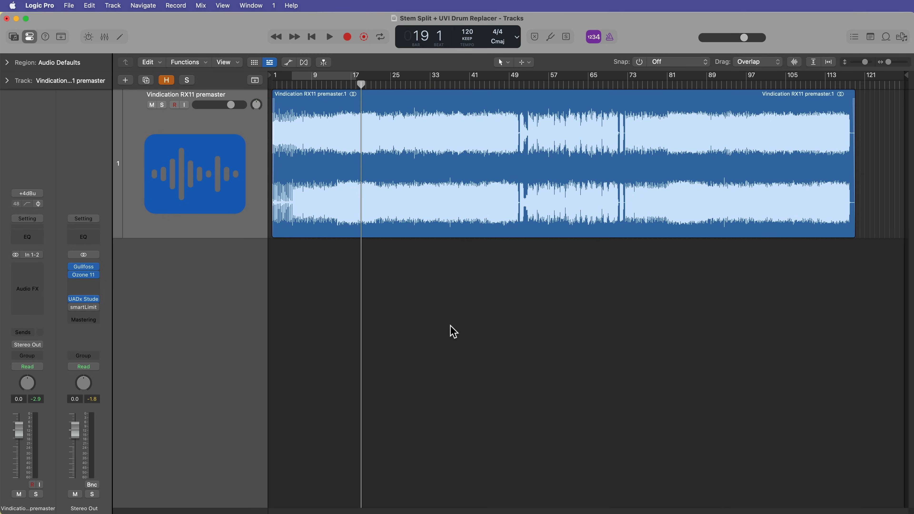
Split the premaster region with Stem Splitter into Drums only, excluding Vocals, Bass and Other
click(373, 216)
right_click(375, 217)
click(382, 217)
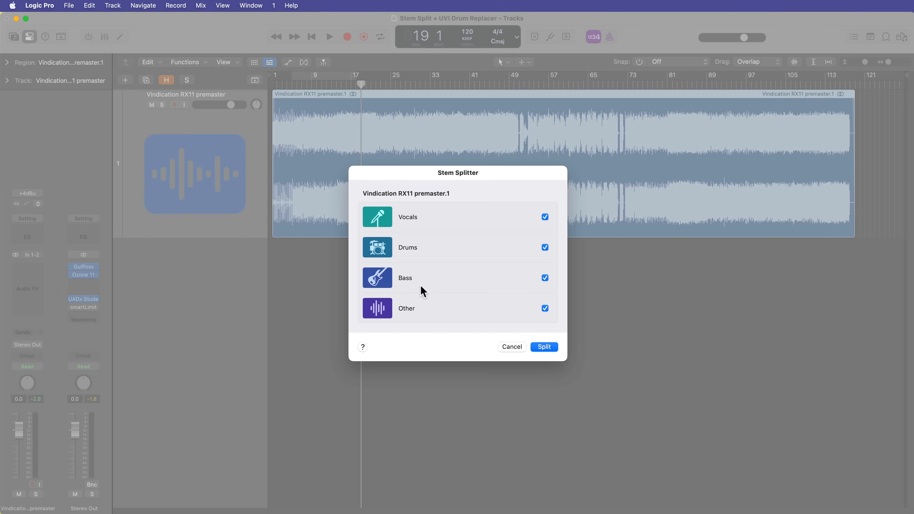
click(545, 217)
click(545, 277)
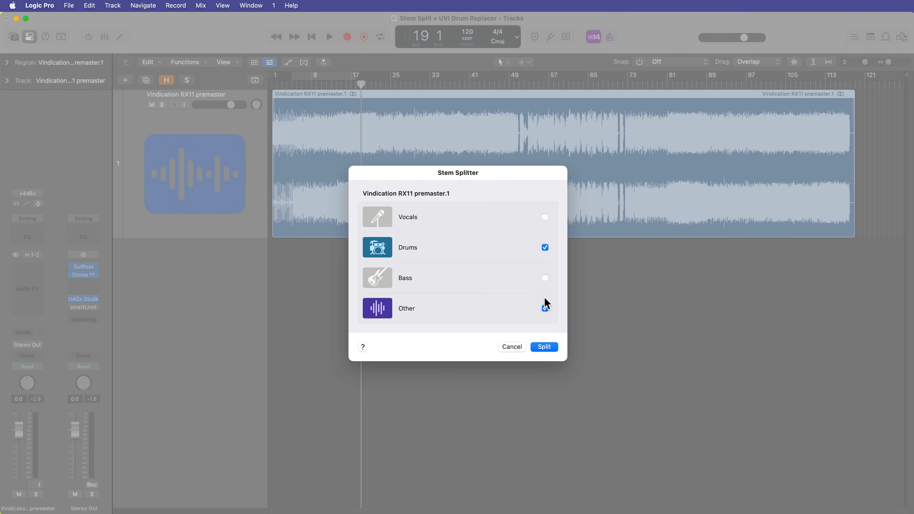
click(545, 308)
click(544, 347)
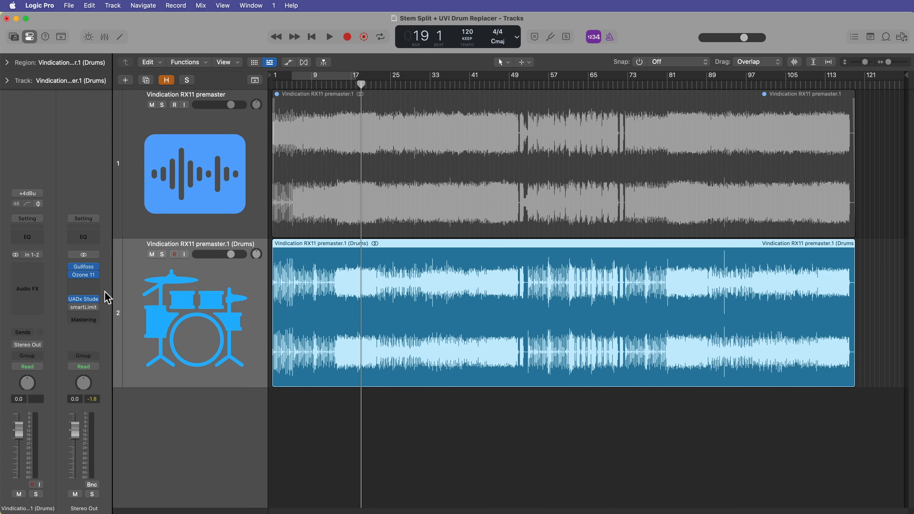
Insert the DrumReplacer plug-in on the Drums stem track, hide its window's header controls and uncover the top track
click(32, 270)
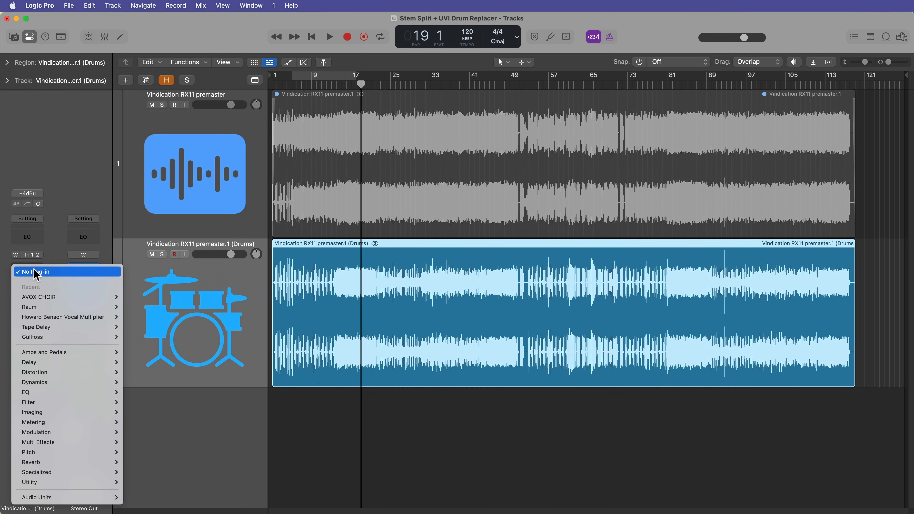
mouse_move(72, 499)
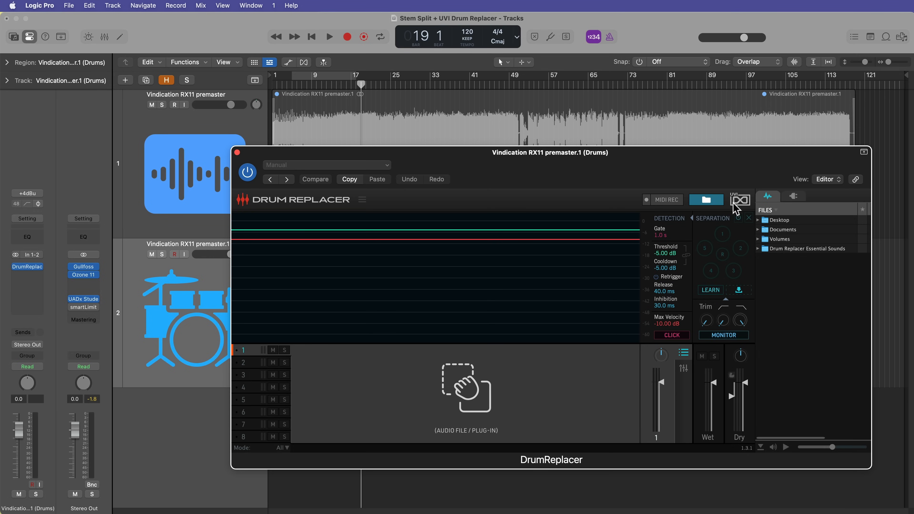
double_click(728, 155)
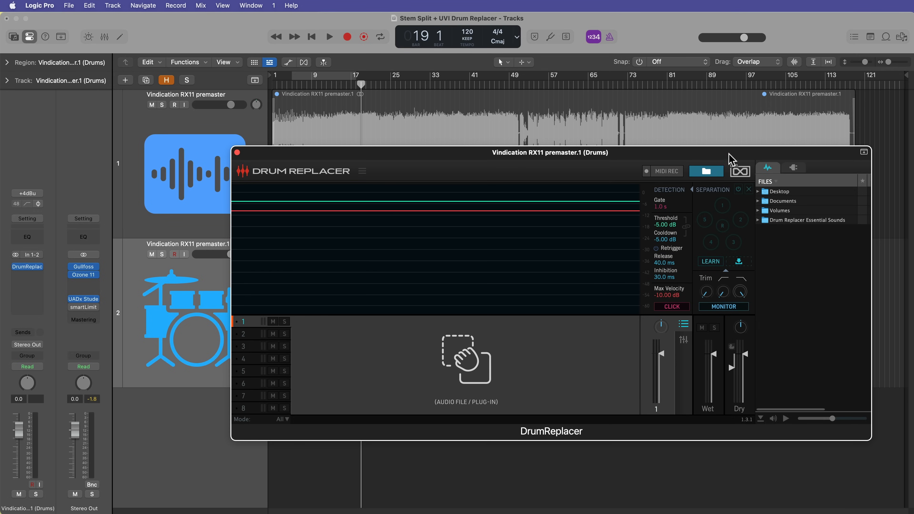
drag(728, 154, 734, 191)
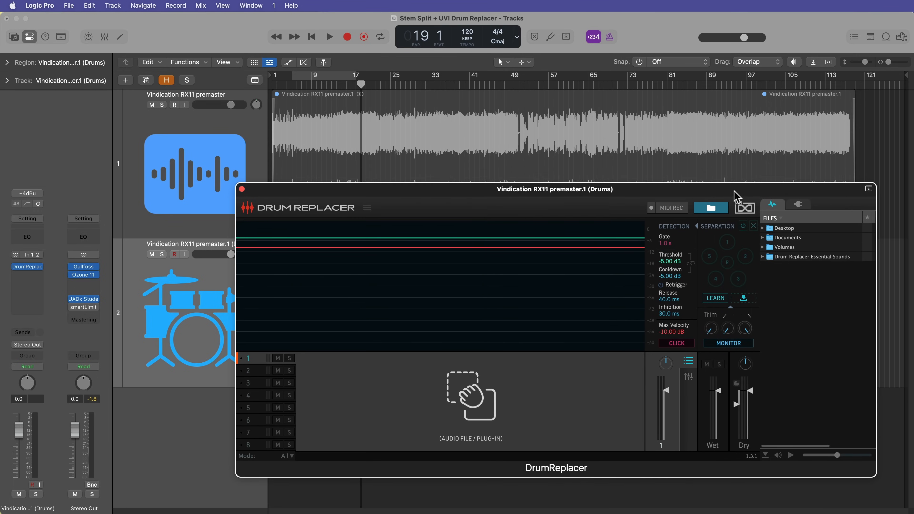
Reduce the height of the premaster track and enlarge the Drums stem track
click(279, 175)
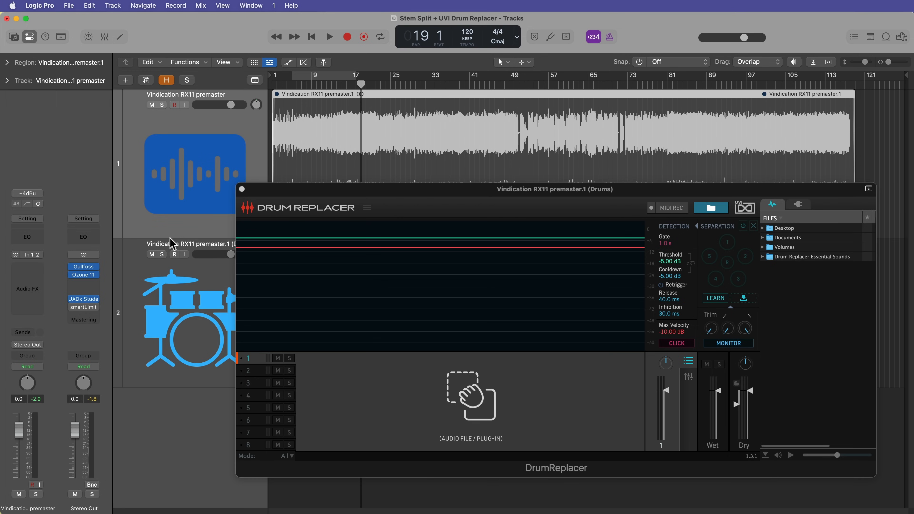
drag(171, 236, 180, 121)
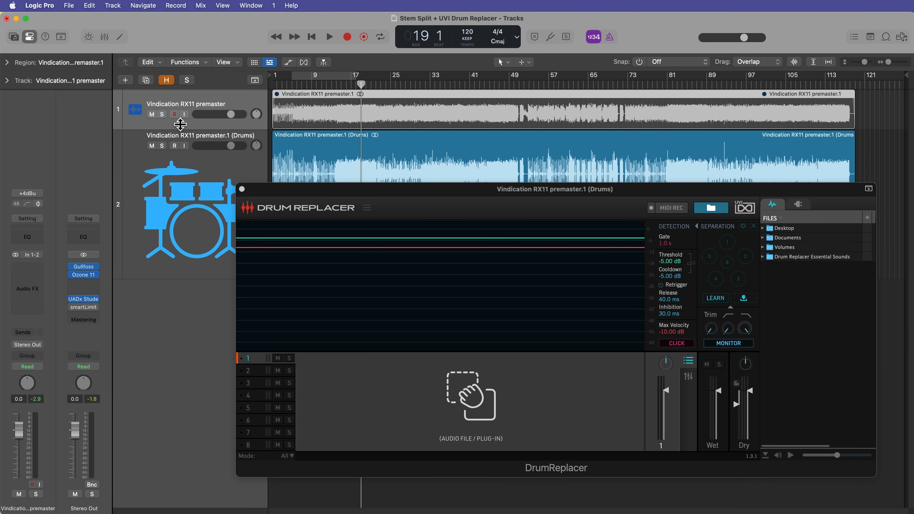
click(293, 141)
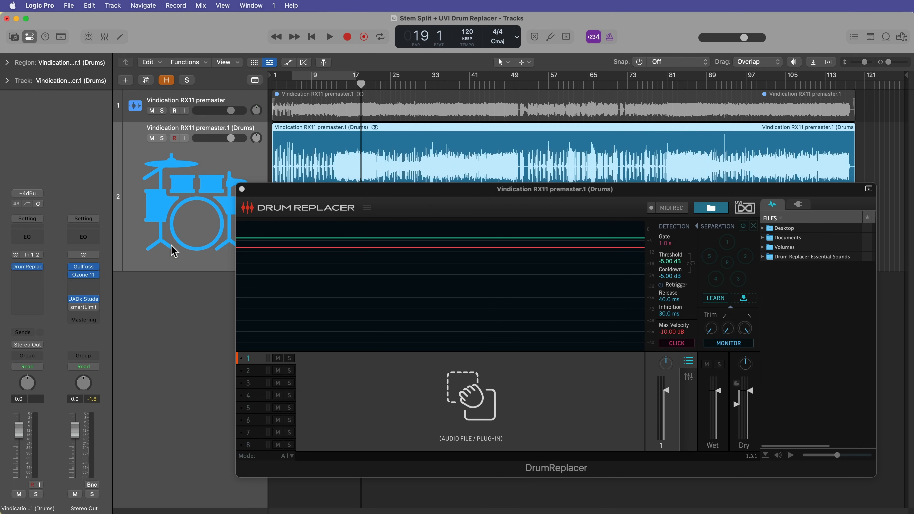
drag(160, 268, 139, 386)
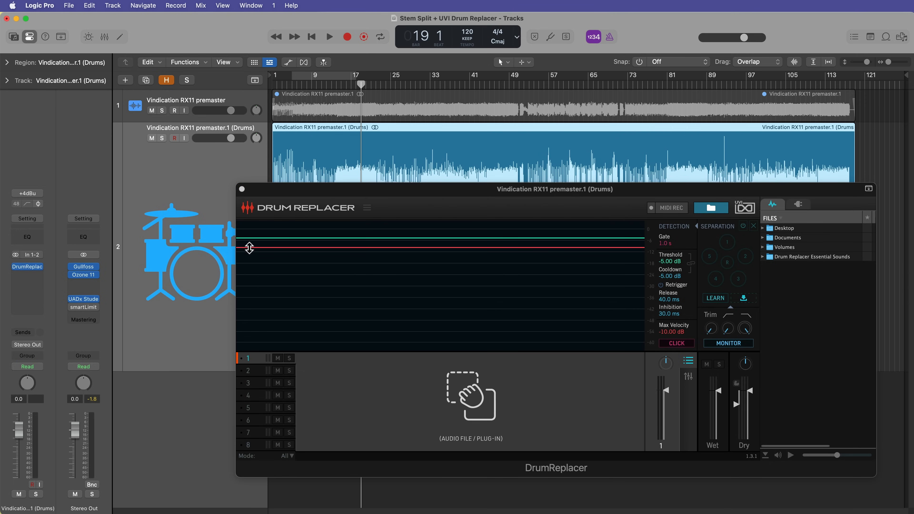
Have DrumReplacer learn the separation components while playing the Drums stem from bar 5 beat 2, then stop playback
click(331, 86)
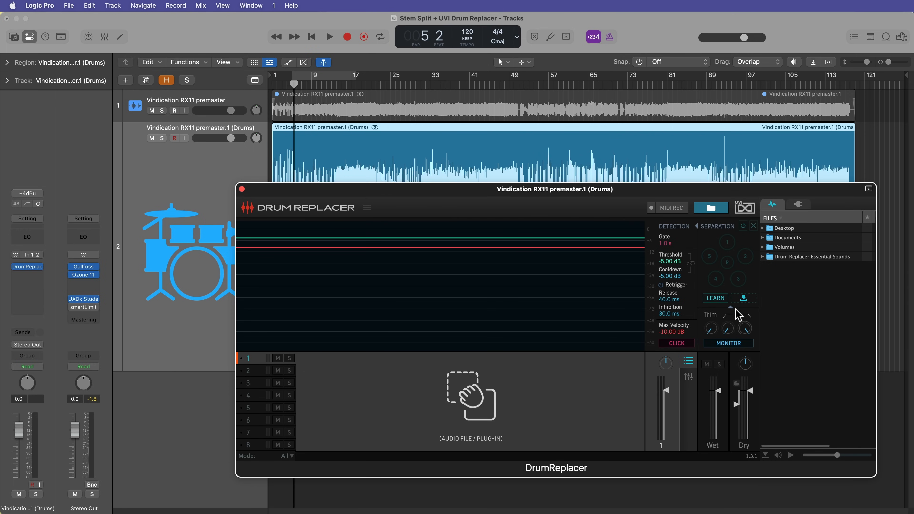
click(722, 299)
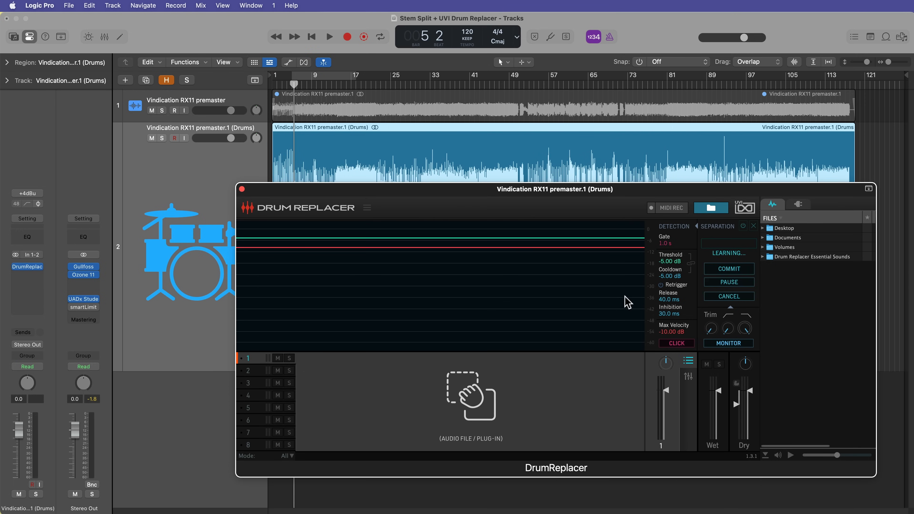
key(space)
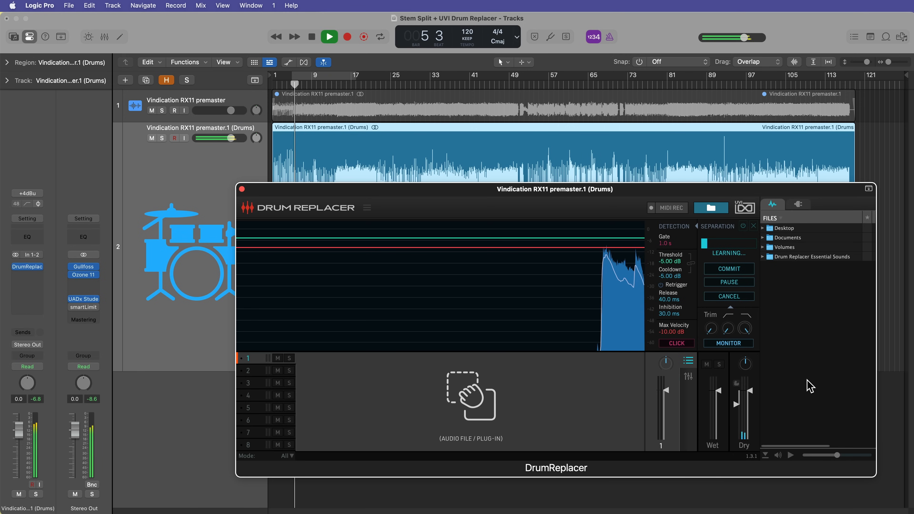
key(super+Right)
key(super+Right)
key(super+Right)
key(super+Right)
key(super+Right)
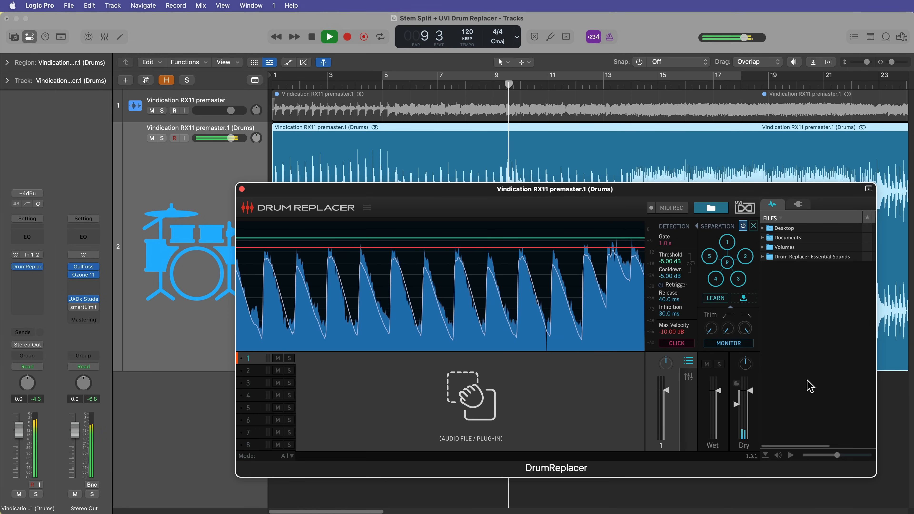
key(space)
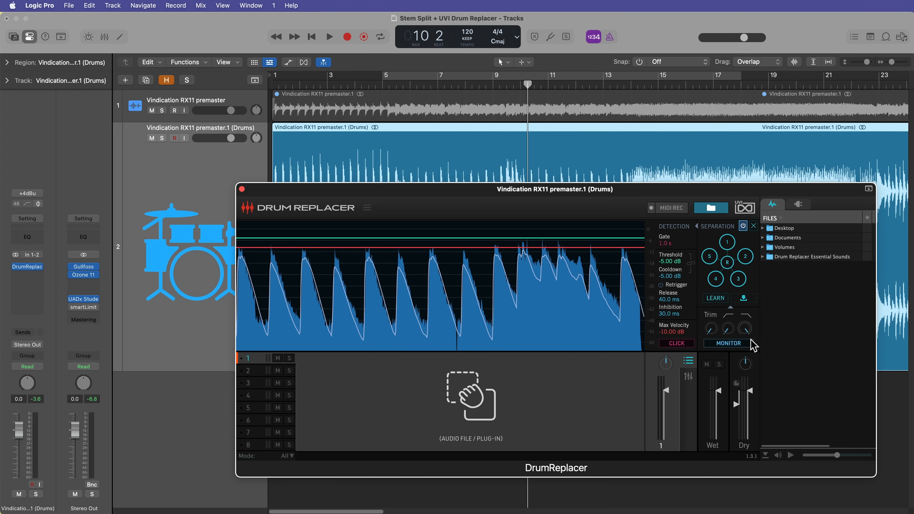
Turn on monitoring in DrumReplacer and toggle audio components 1, 5 and the central one off and back on
click(746, 343)
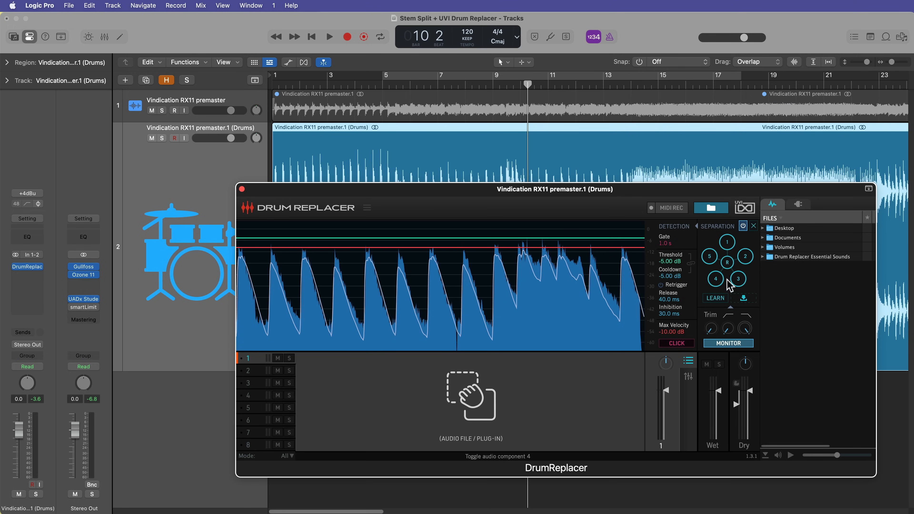
click(728, 243)
click(728, 265)
click(710, 258)
click(711, 257)
click(728, 262)
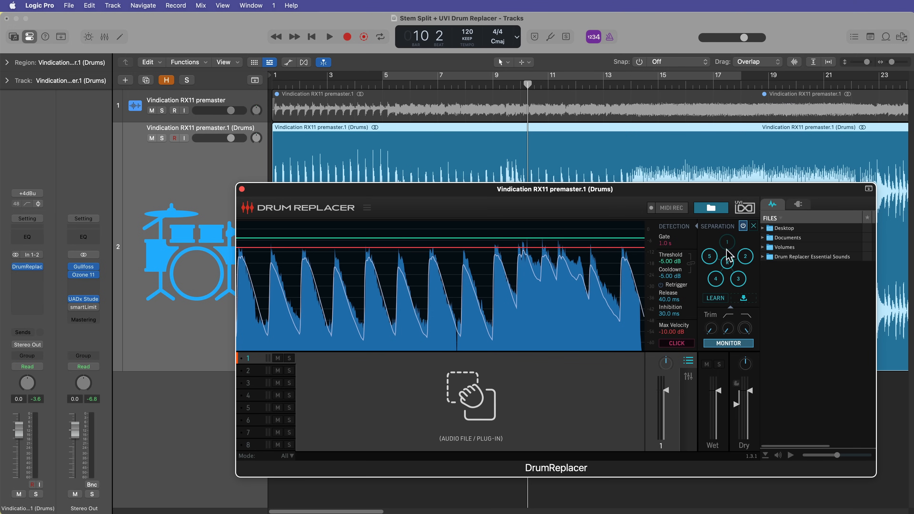
click(728, 243)
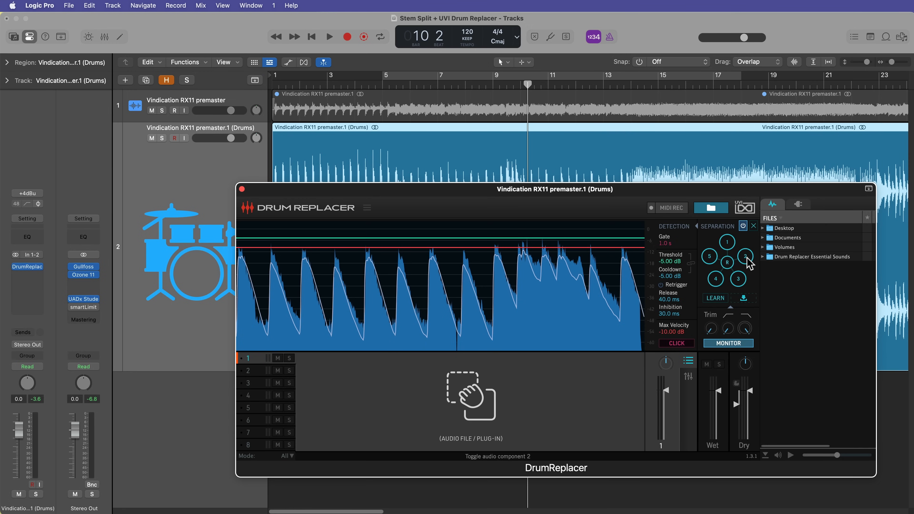
Play the Drums stem and switch off audio components 1 to 5 in DrumReplacer, leaving only the residual output on
click(745, 256)
key(space)
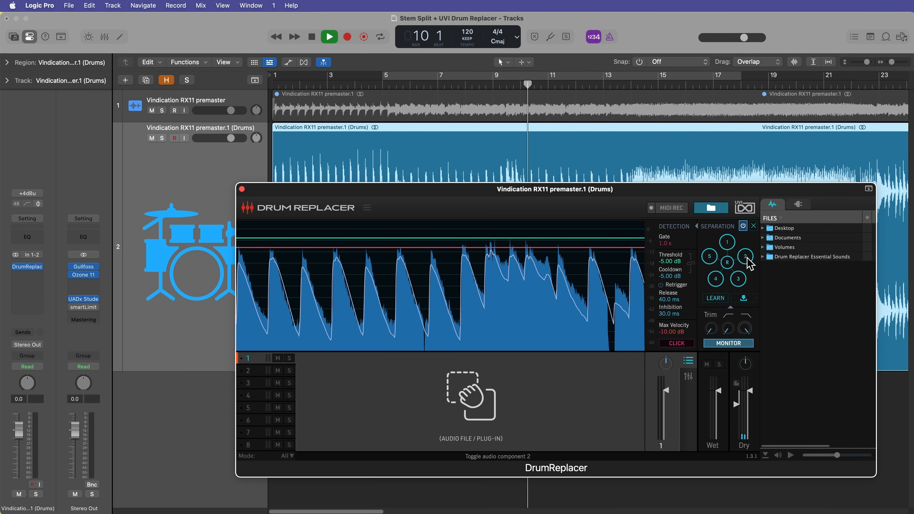
click(728, 242)
click(710, 257)
click(716, 278)
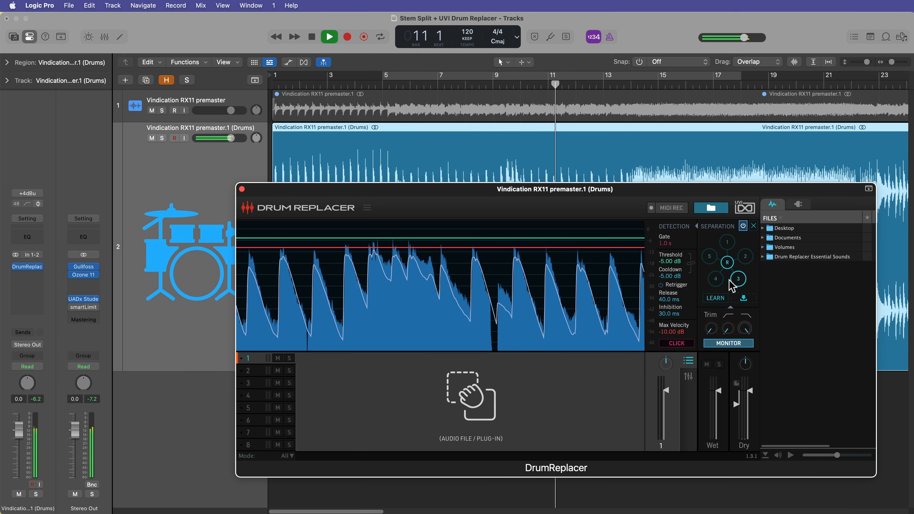
click(738, 279)
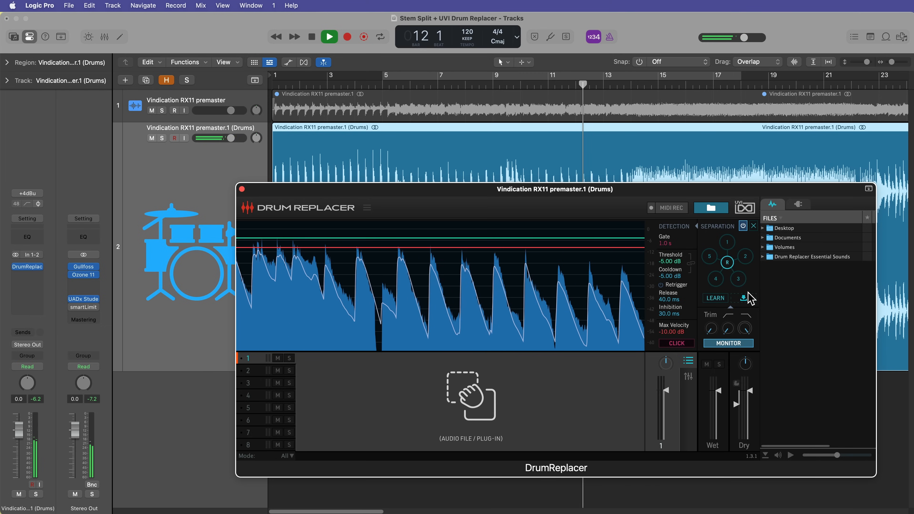
Audition the separated components 4, 5, 1, 2 and 3 by toggling them during playback, then stop playback
click(716, 279)
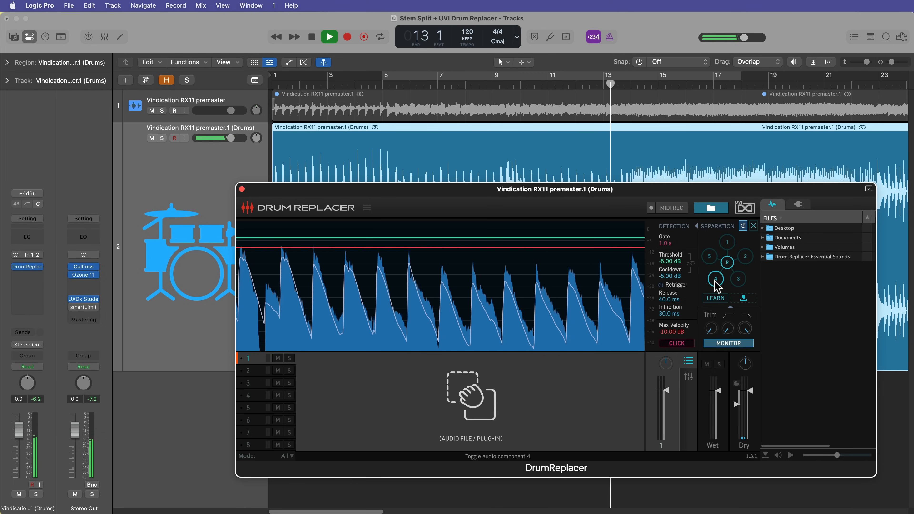
click(715, 275)
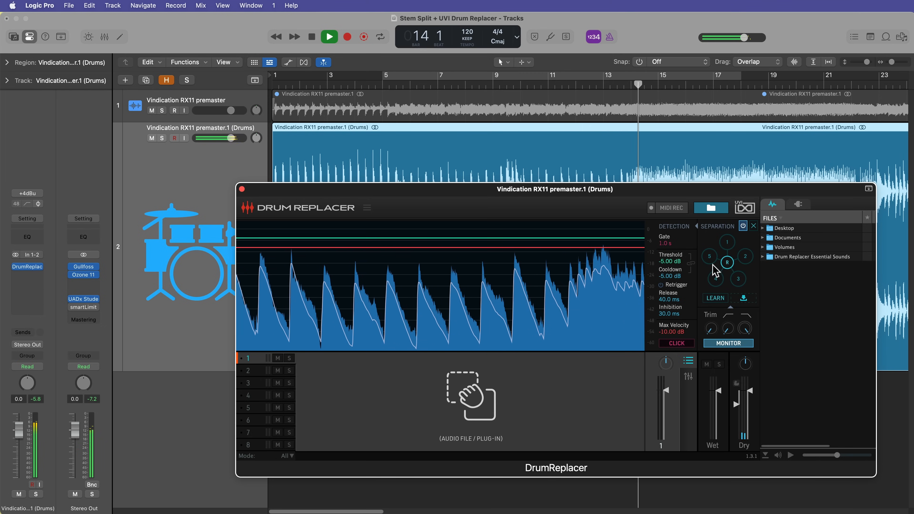
click(710, 257)
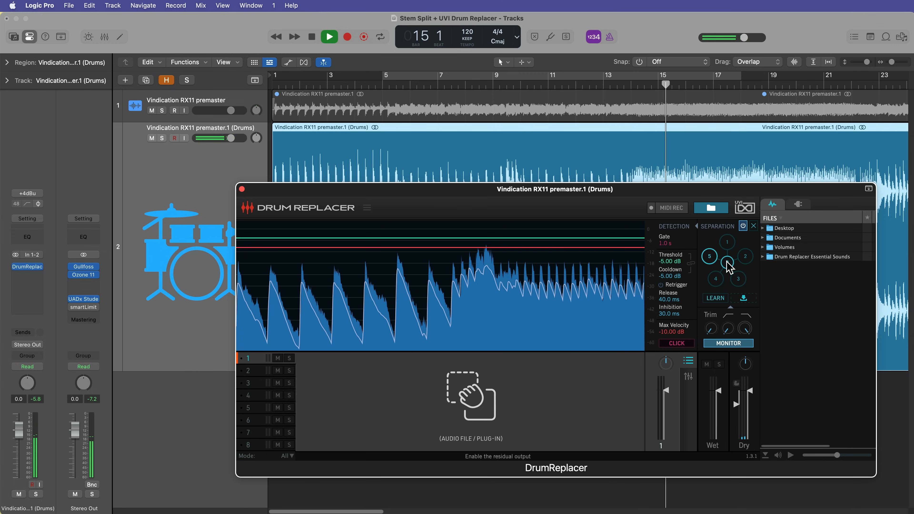
click(710, 256)
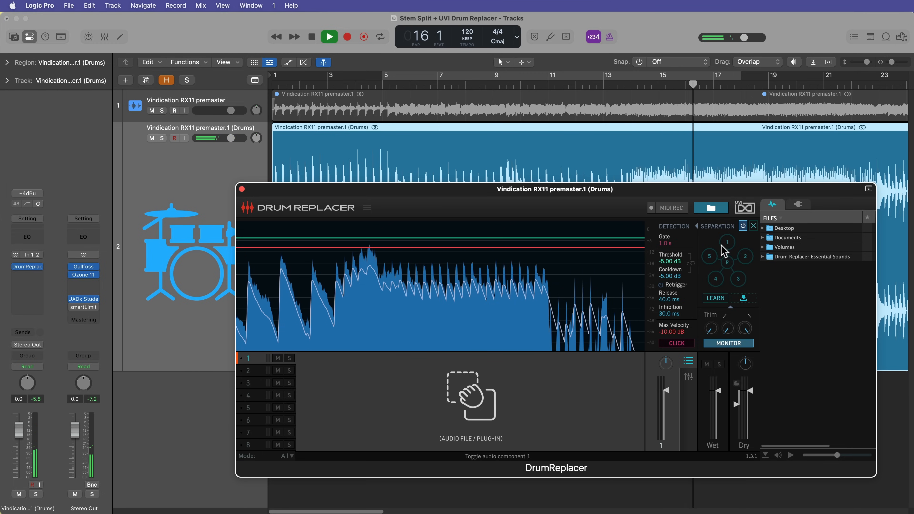
click(728, 242)
click(745, 257)
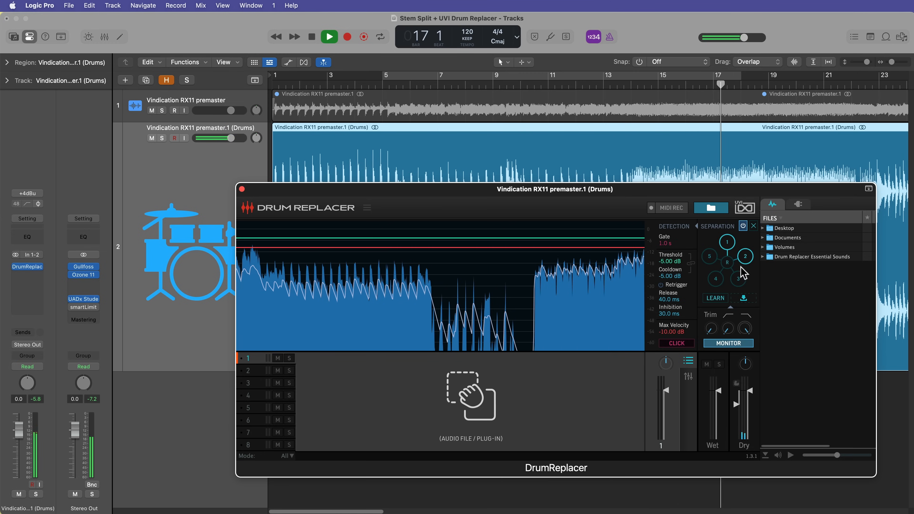
click(727, 242)
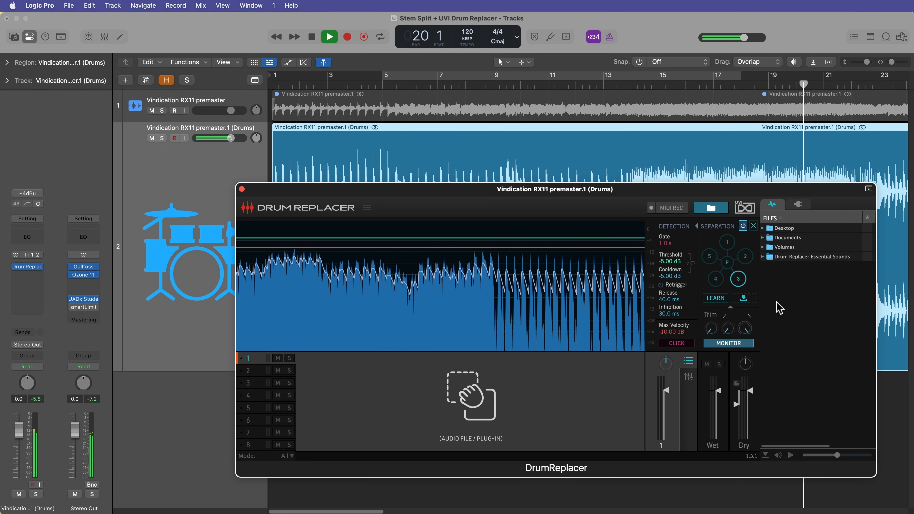
key(space)
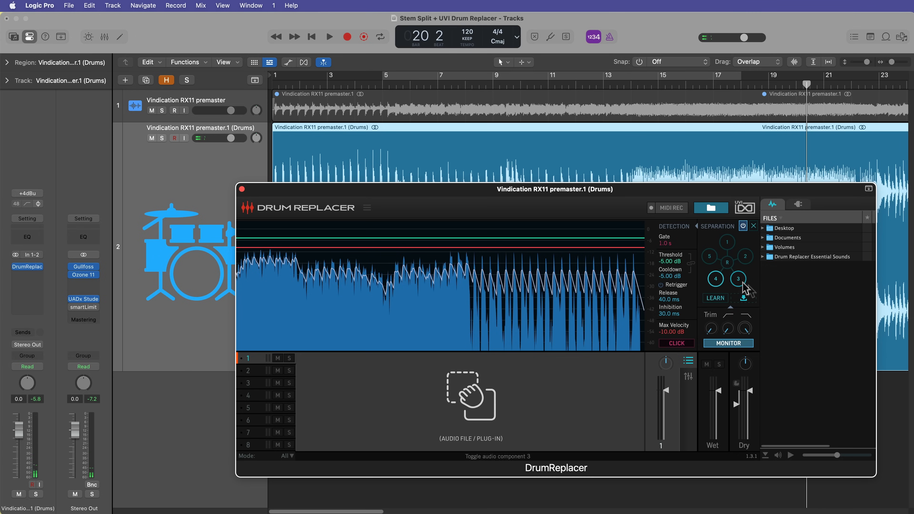
Play the Drums stem from just before bar 14, compare the residual and component 5, and leave only audio component 4 on
click(627, 86)
key(space)
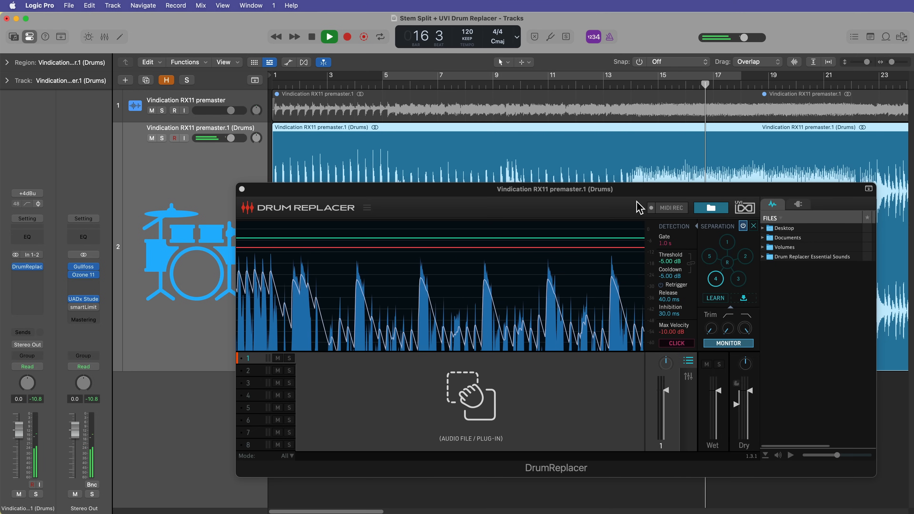
click(729, 258)
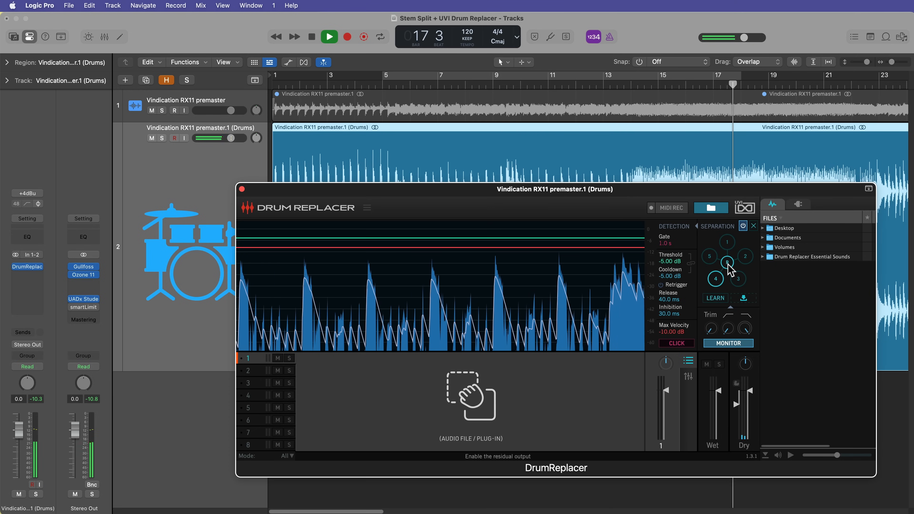
click(709, 256)
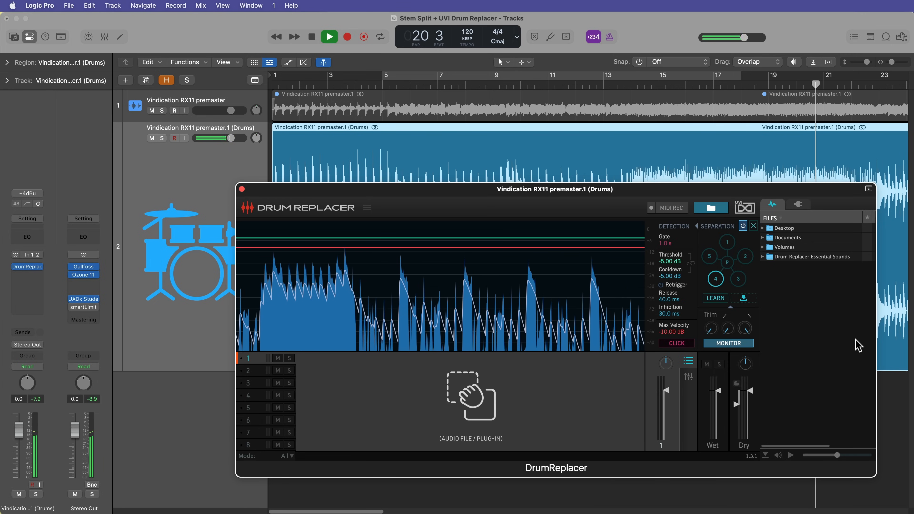
key(space)
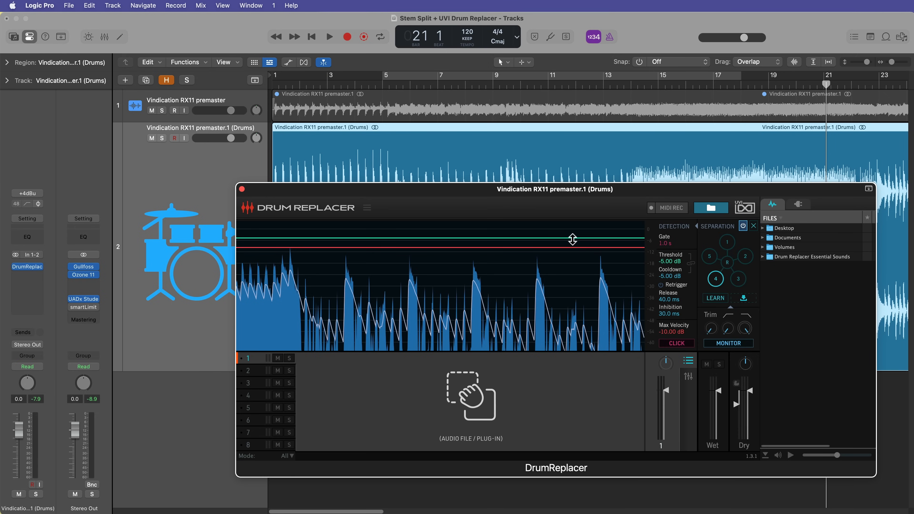
Set DrumReplacer's detection threshold to -30.61 dB and max velocity to -18.88 dB, checking the triggers during playback
drag(574, 238, 581, 288)
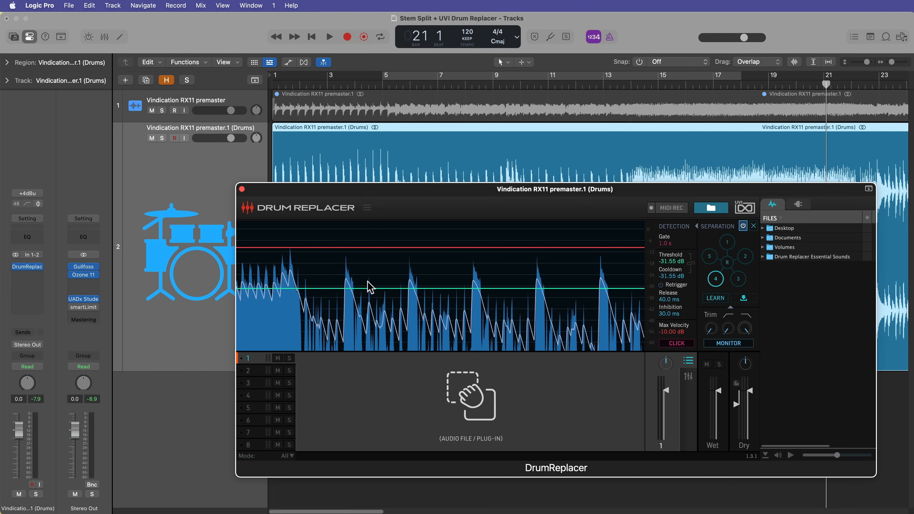
key(space)
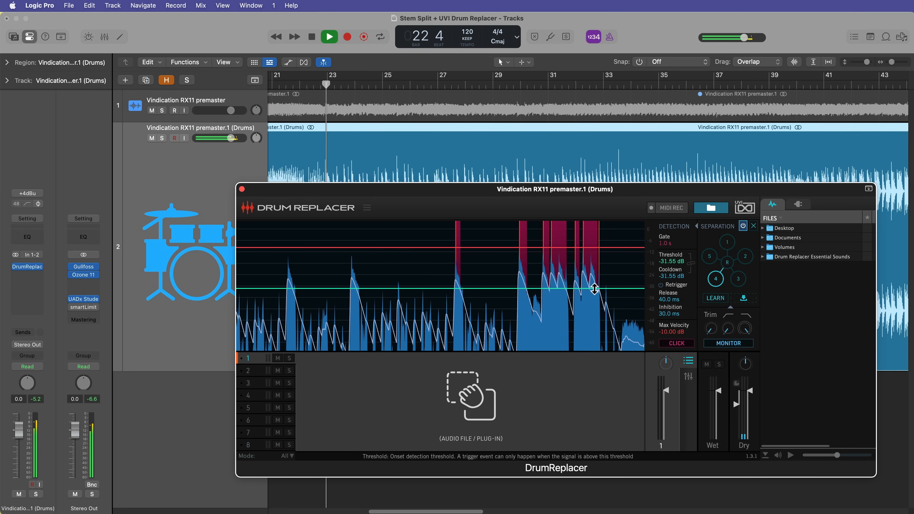
drag(596, 288, 596, 286)
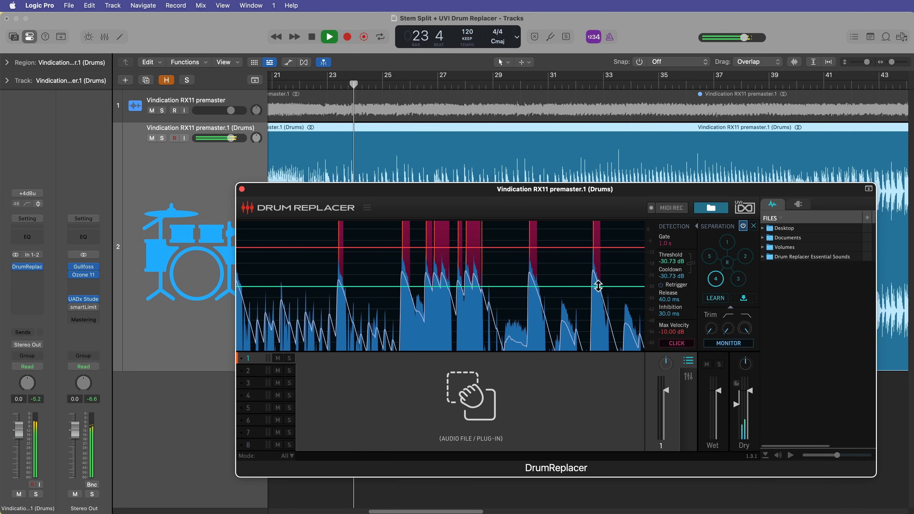
drag(600, 249, 603, 264)
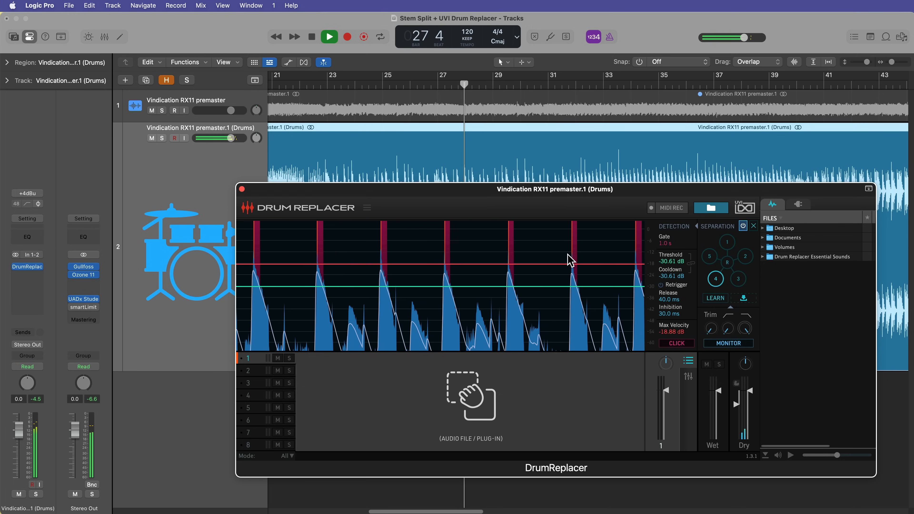
key(space)
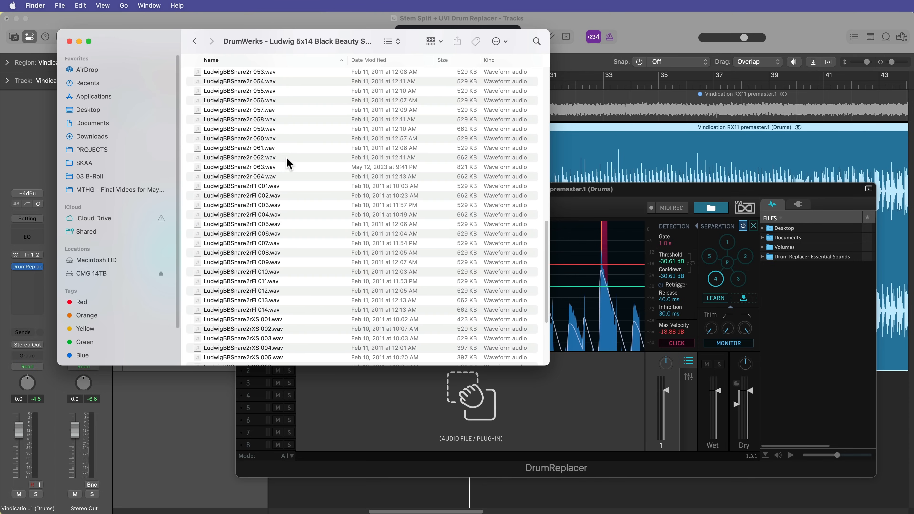
Switch to Finder and preview the Ludwig Black Beauty snare samples from LudwigBBSnare2r 064.wav up to 059.wav
scroll(283, 183, down, 8)
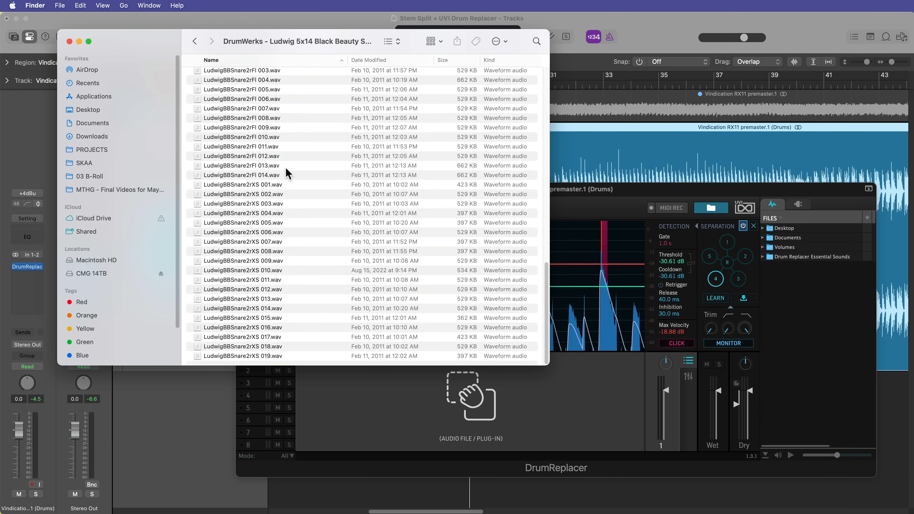
click(278, 347)
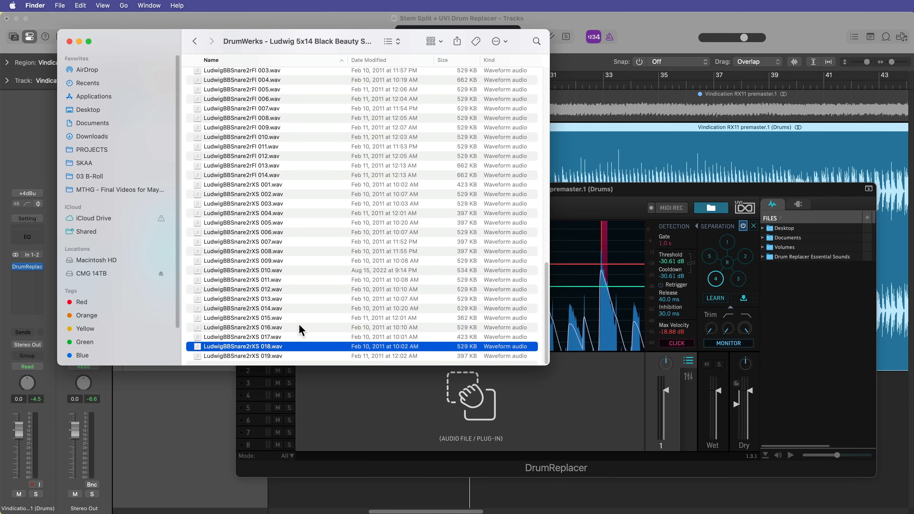
key(space)
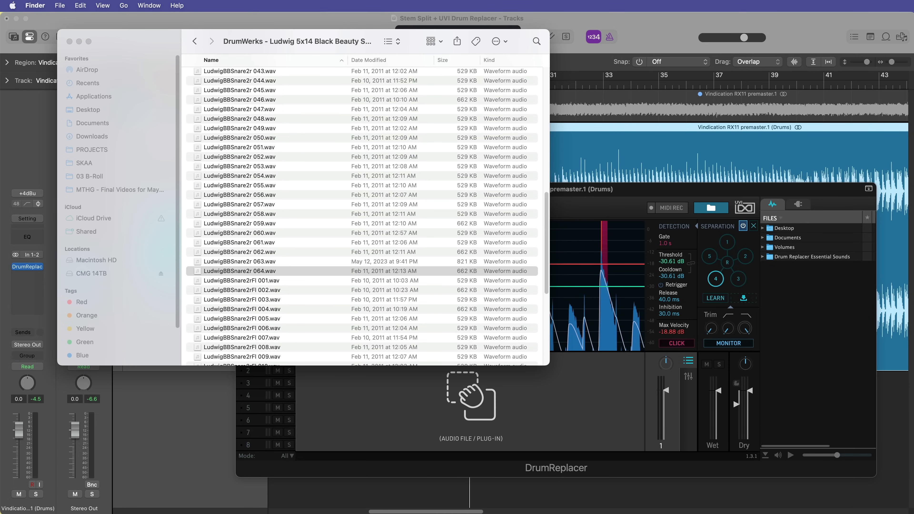
drag(804, 237, 657, 224)
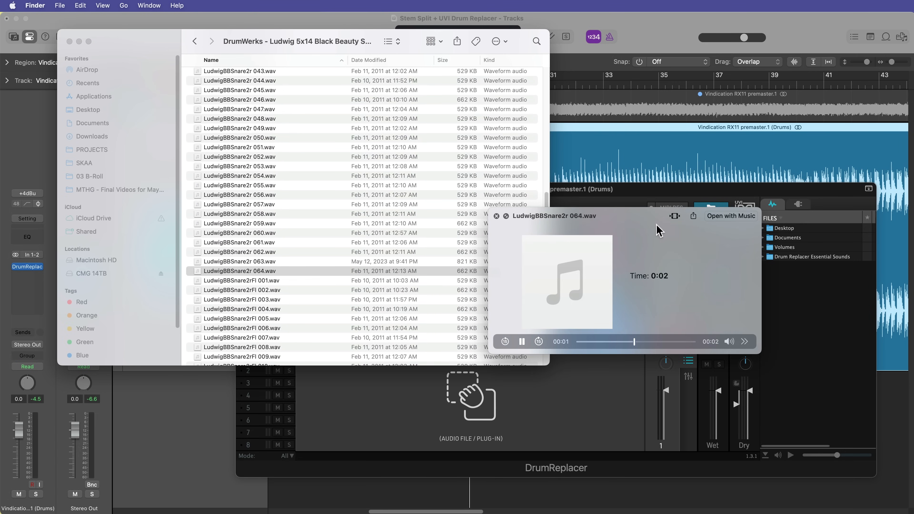
key(Up)
key(Up)
key(Up)
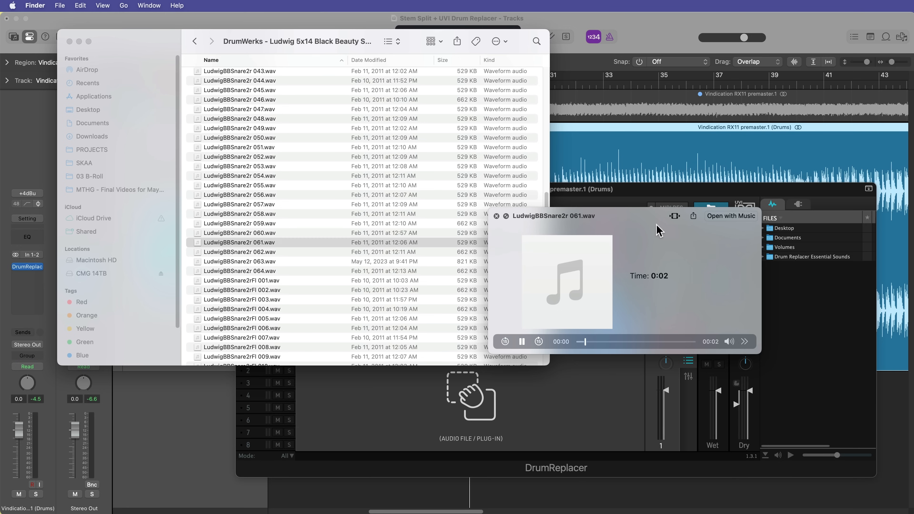
key(Up)
key(Up)
key(space)
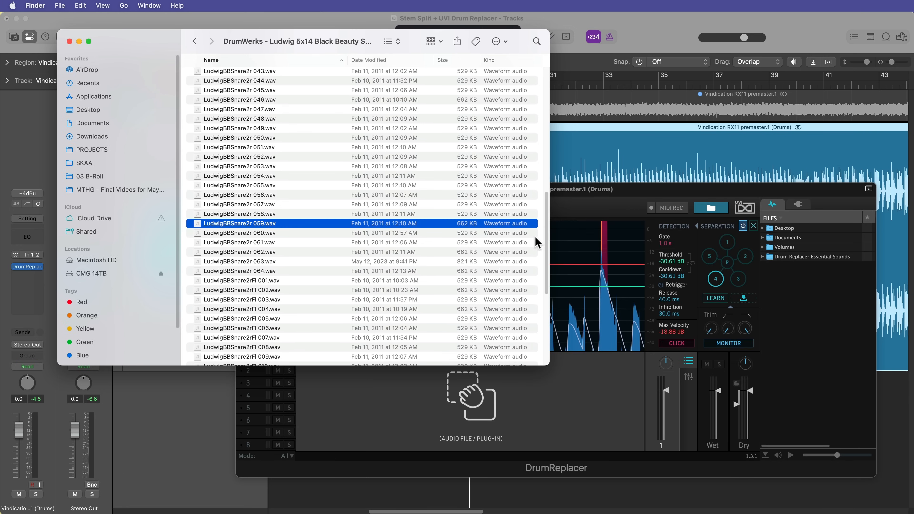
Load the samples LudwigBBSnare2r 059.wav to 064.wav into DrumReplacer's slots 1 to 6
shift+click(311, 271)
drag(265, 227, 577, 414)
click(318, 450)
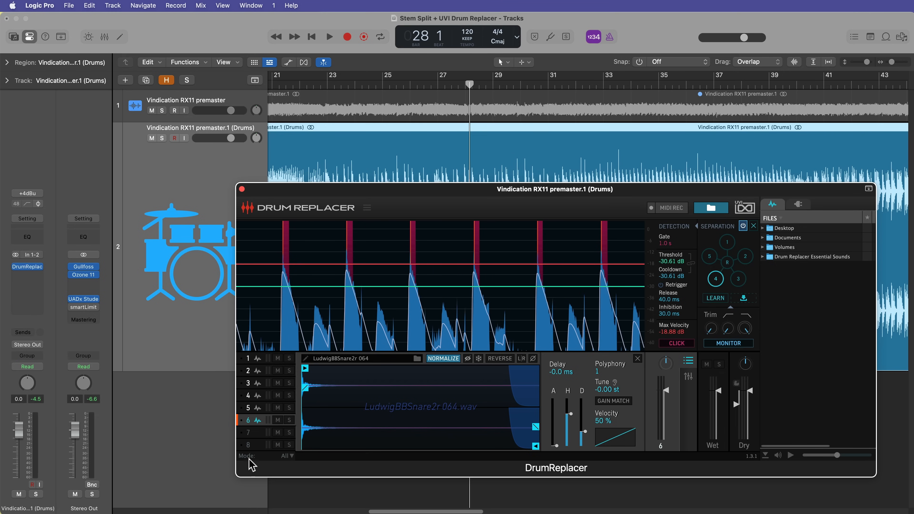
Set DrumReplacer's slot mode to Sequence and look through the samples in slots 5, 4, 3 and 1
click(287, 456)
click(262, 477)
click(248, 406)
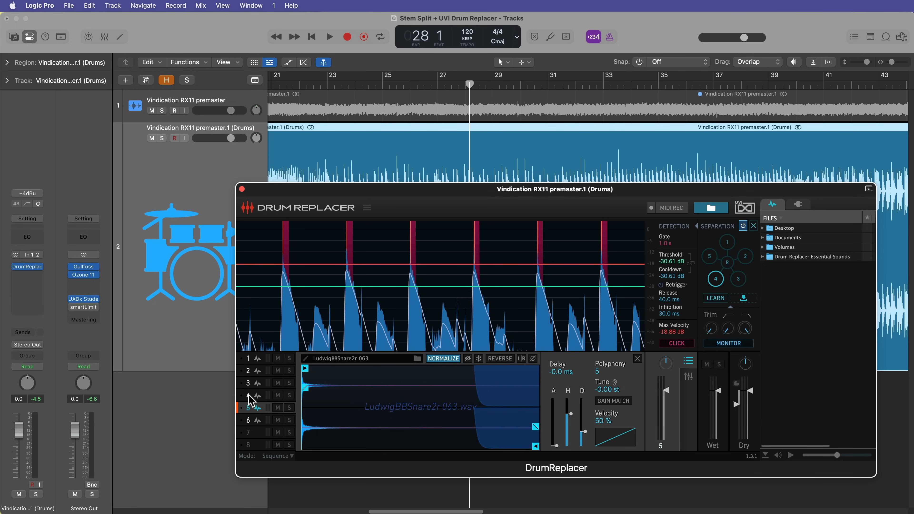
click(249, 394)
click(250, 382)
click(250, 358)
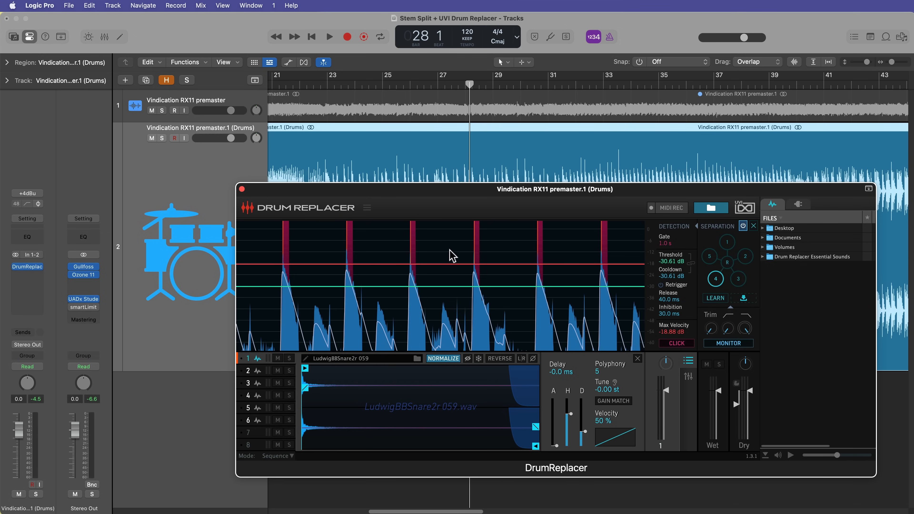
Play the Drums stem with the loaded samples, then stop and pull DrumReplacer's Dry level down to the minimum
key(space)
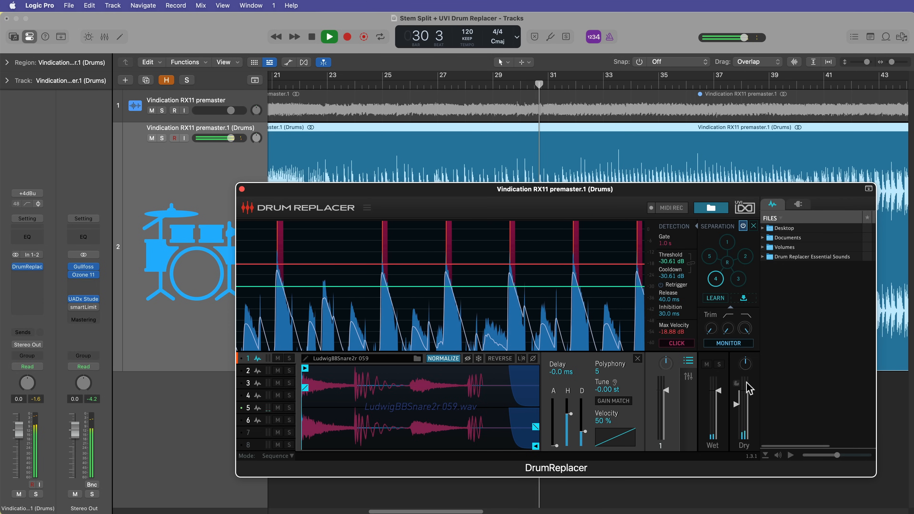
key(space)
drag(751, 392, 763, 455)
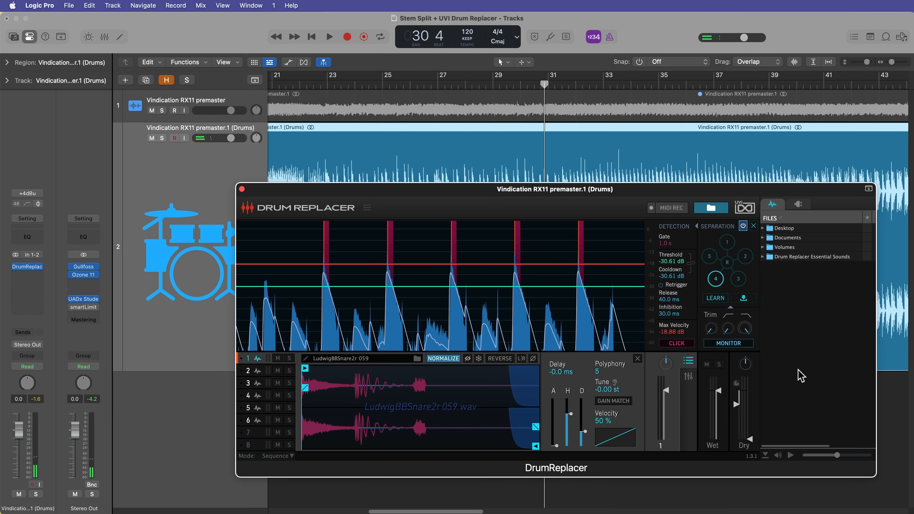
Set the detection threshold to -32.04 dB during playback, then close the DrumReplacer window and stop playback
key(space)
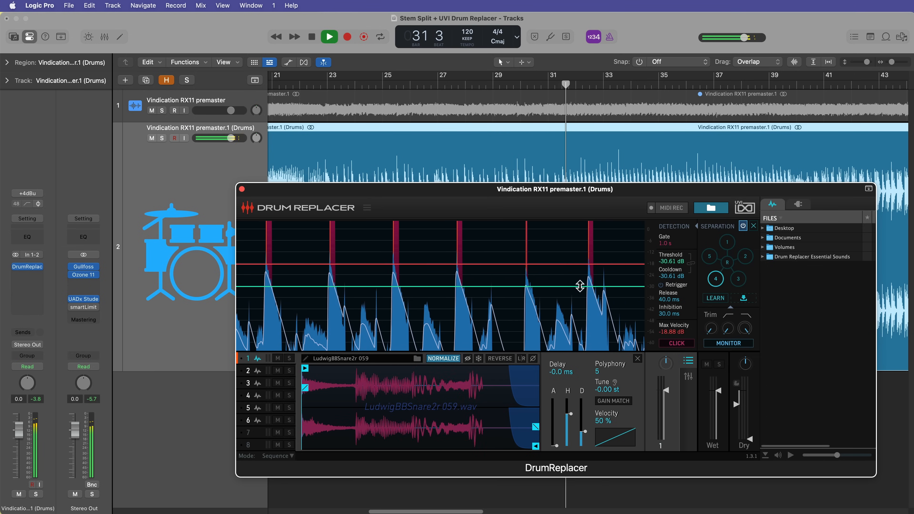
drag(582, 287, 582, 289)
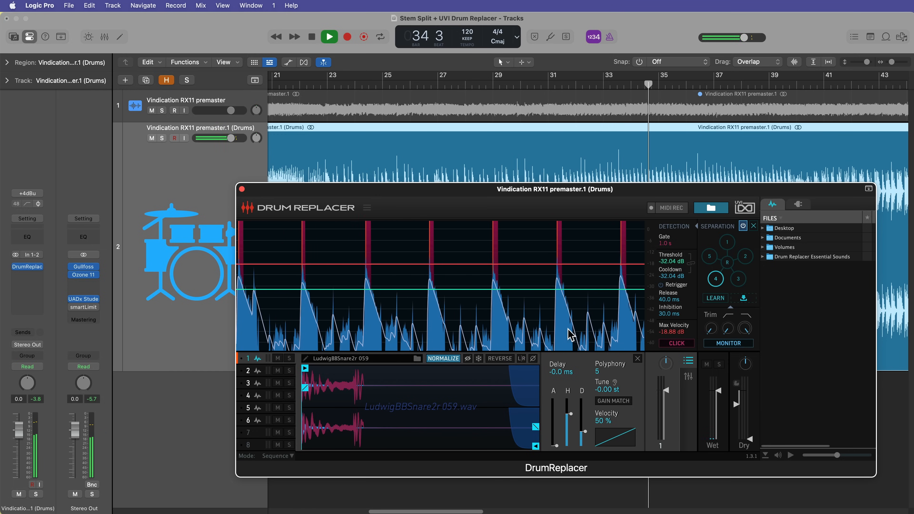
click(242, 189)
key(space)
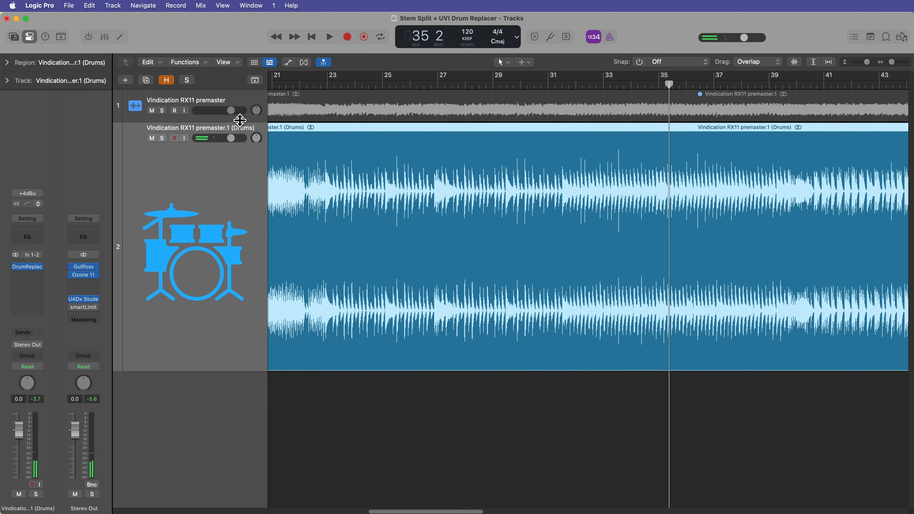
Enlarge the premaster track and reduce the height of the Drums stem track
drag(239, 120, 230, 217)
drag(221, 469, 231, 371)
drag(248, 219, 237, 304)
Select the premaster track and unmute its audio regions
click(215, 125)
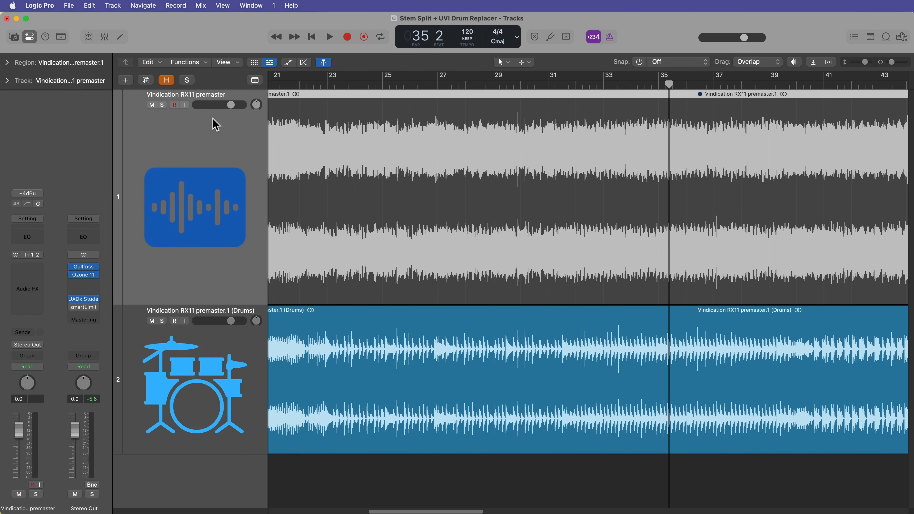
key(ctrl+m)
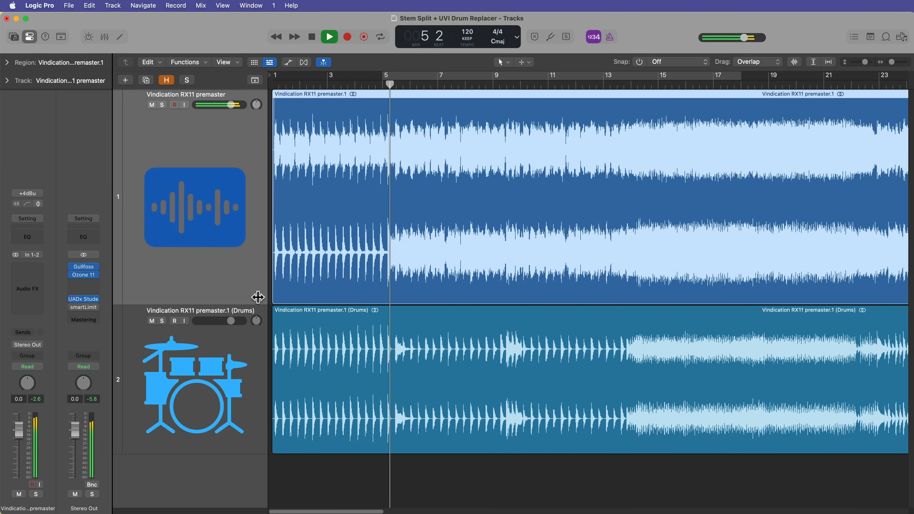
Compare the mix with and without the Drums stem by muting and unmuting it during playback, then stop and return to the start
click(170, 351)
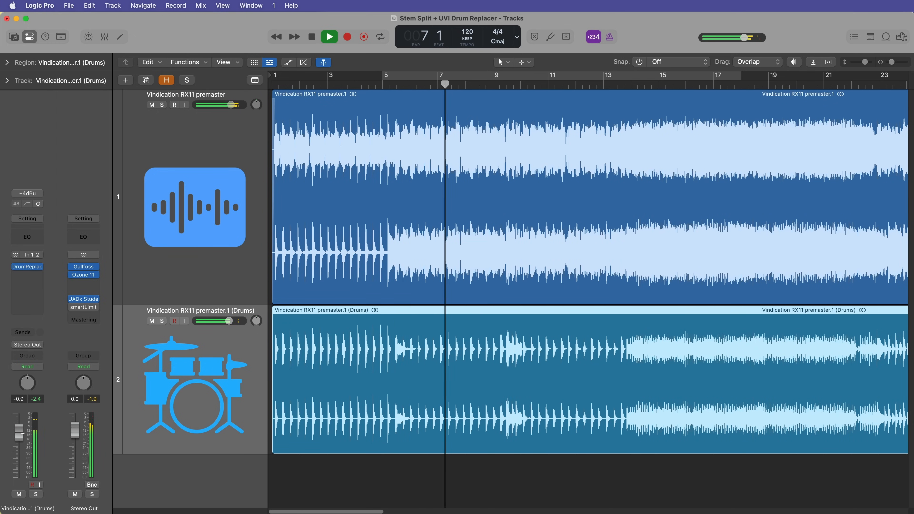
click(308, 473)
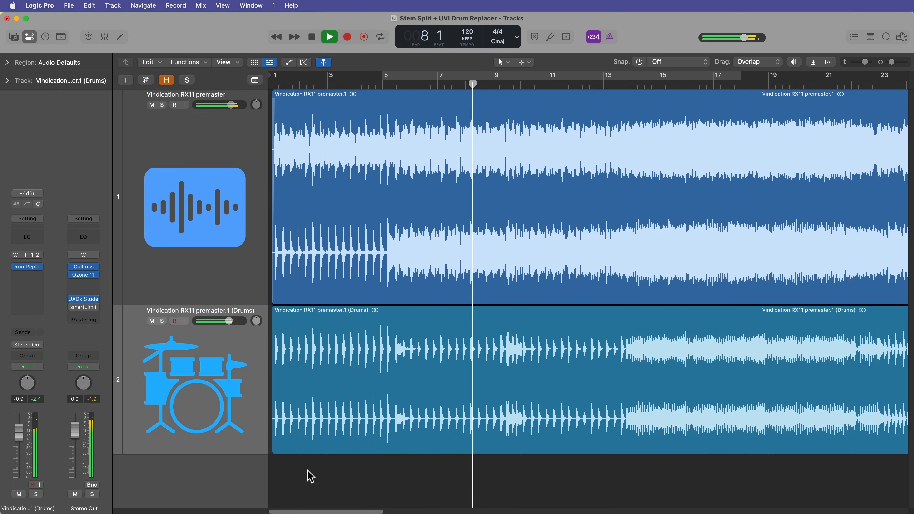
click(152, 321)
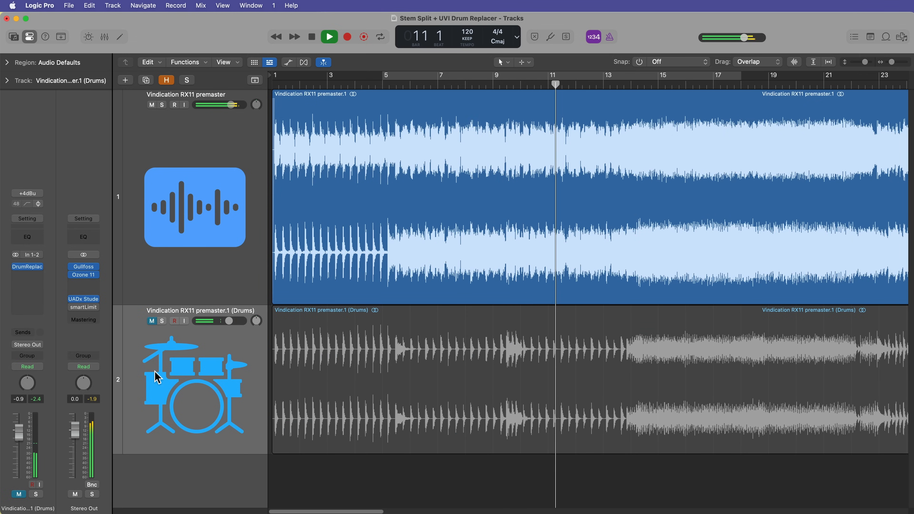
click(151, 321)
click(181, 375)
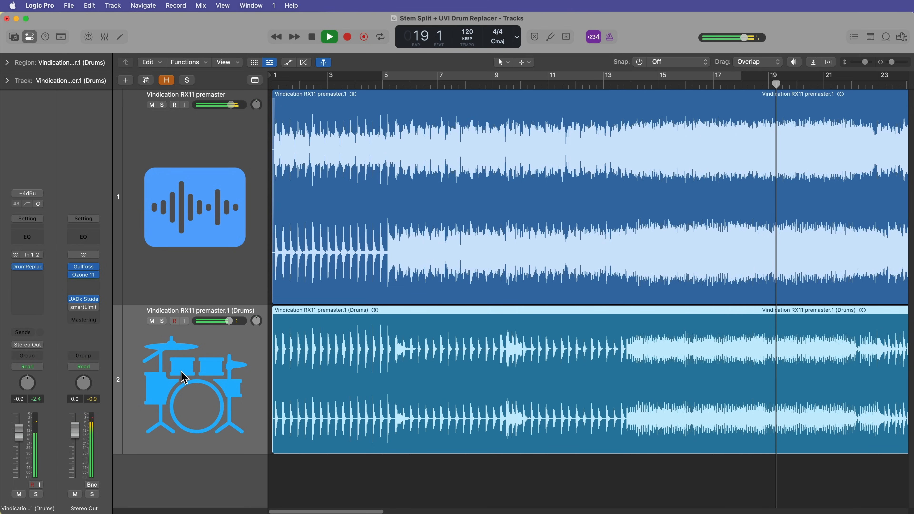
key(ctrl+m)
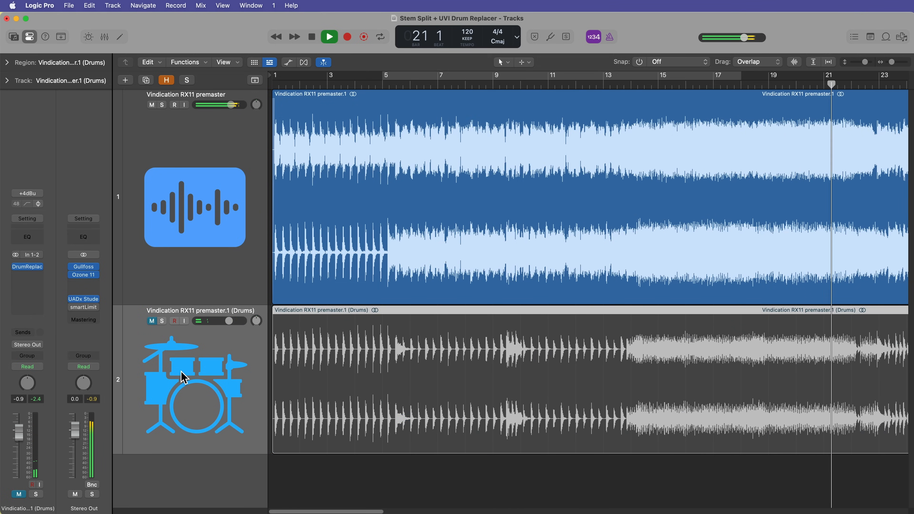
key(ctrl+m)
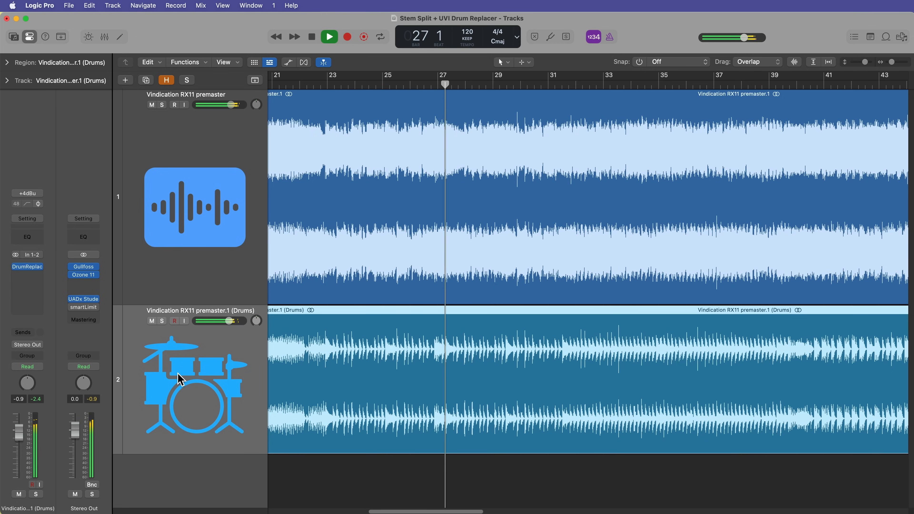
key(space)
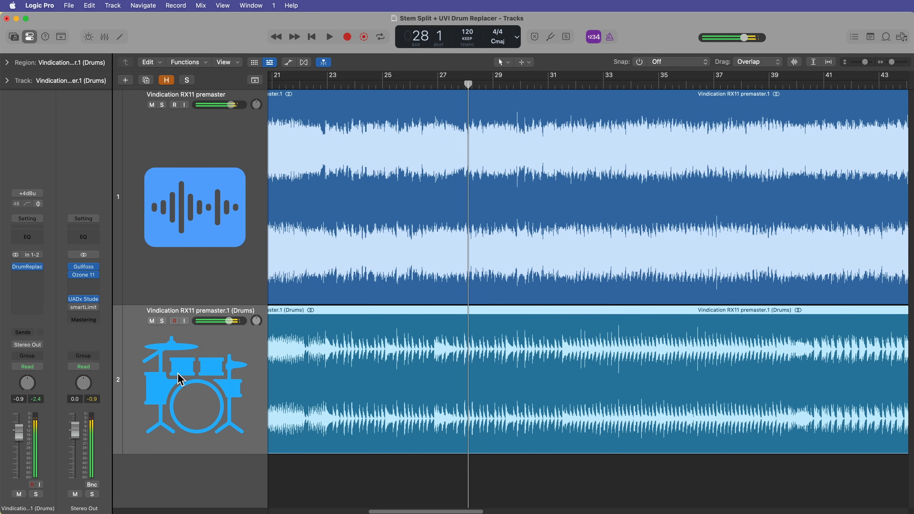
key(Return)
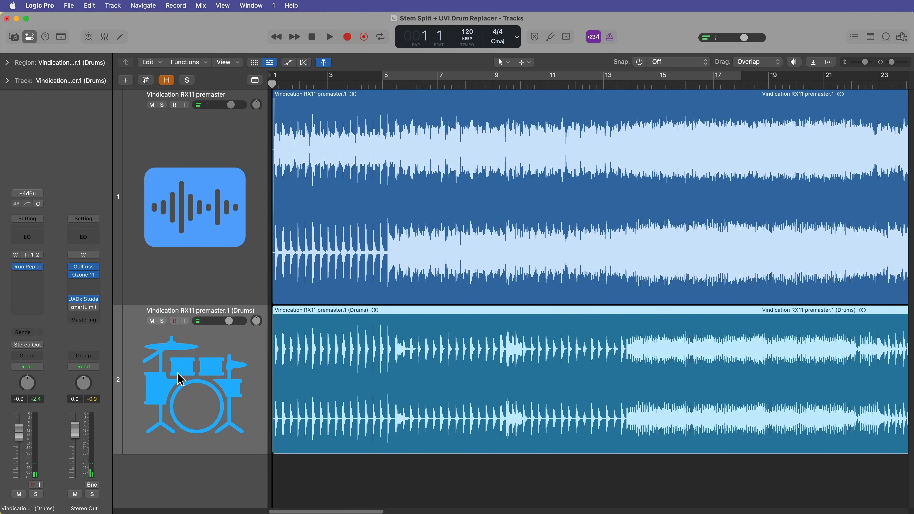
Examine the opening hits of the premaster and Drums waveforms up close
key(super+Right)
key(super+Right)
key(super+Right)
key(super+Right)
key(super+Right)
key(super+Right)
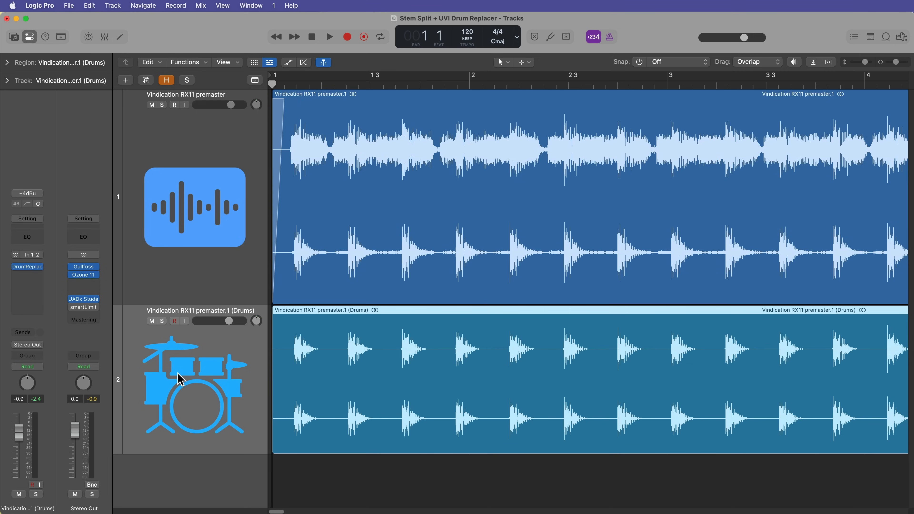
key(super+Left)
key(super+Left)
key(super+Left)
key(super+Left)
key(super+Left)
key(super+Left)
key(super+Left)
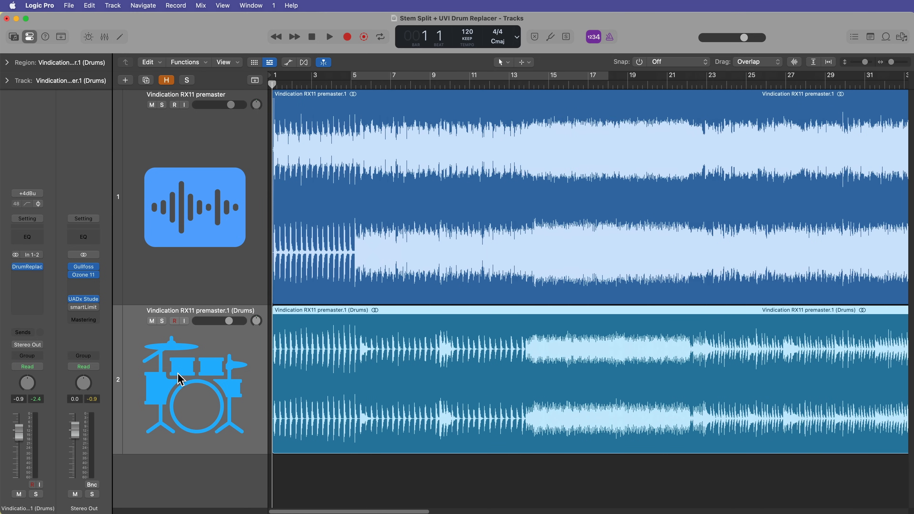
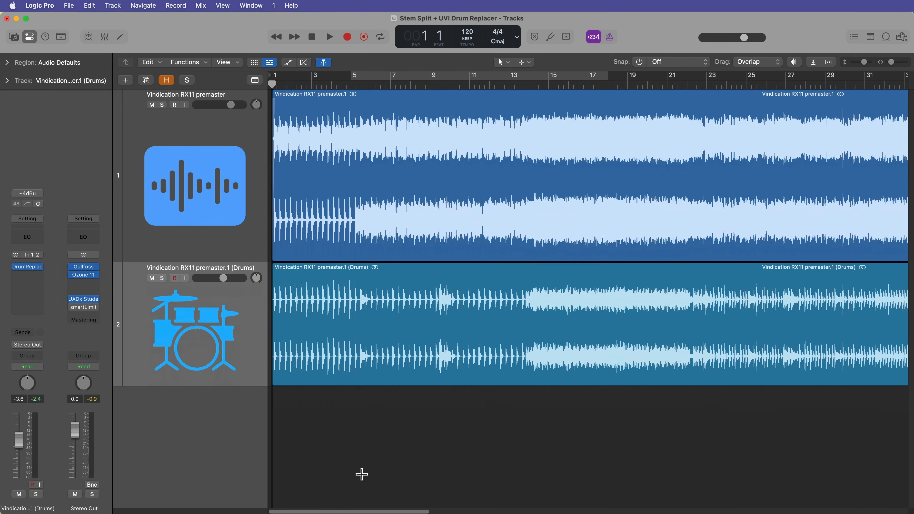
Reduce the track heights to fit the whole song in view, and place the playhead at bar 22, beat 3
drag(245, 248, 243, 196)
key(z)
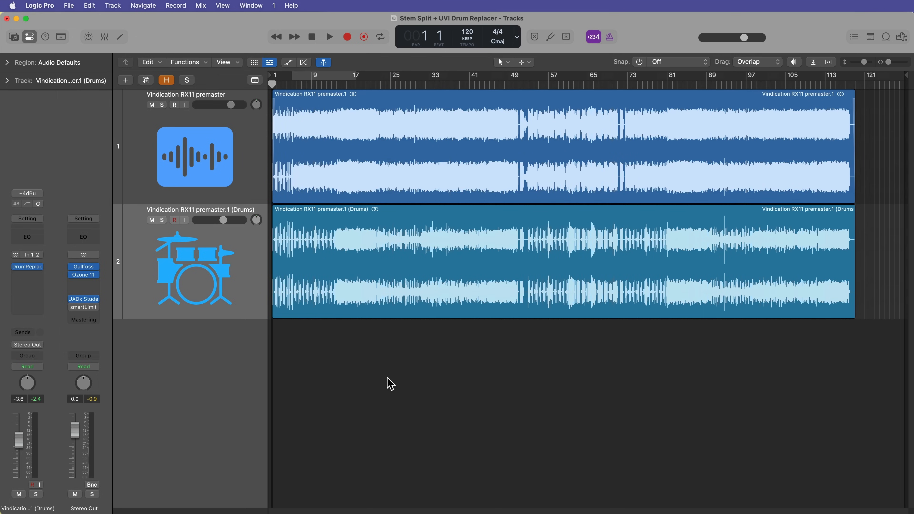
click(403, 160)
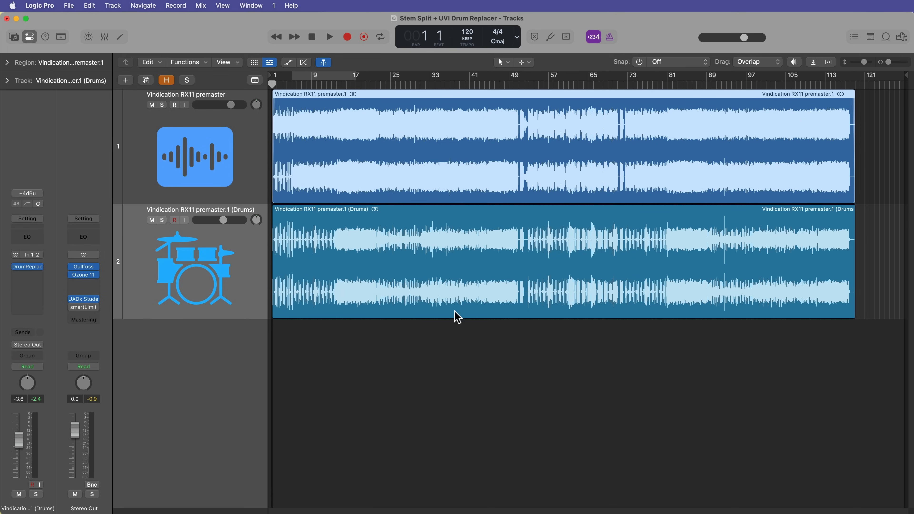
click(476, 376)
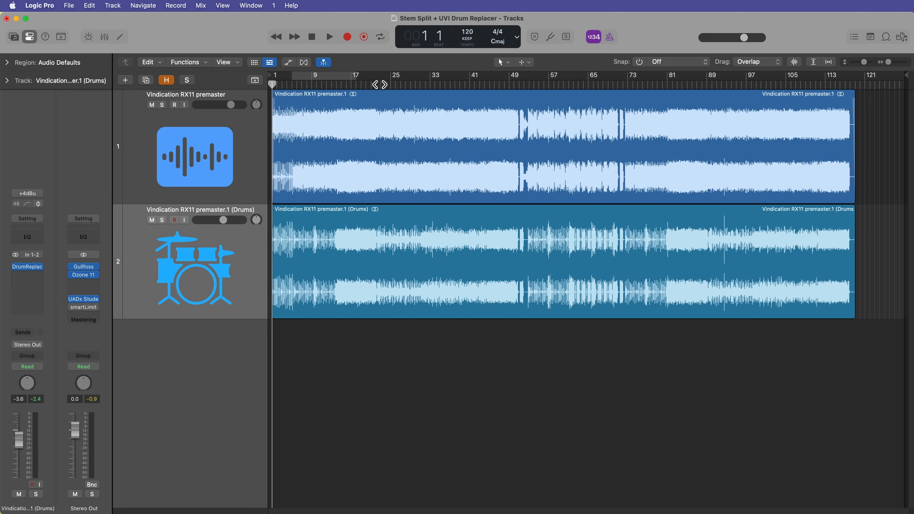
drag(380, 83, 438, 83)
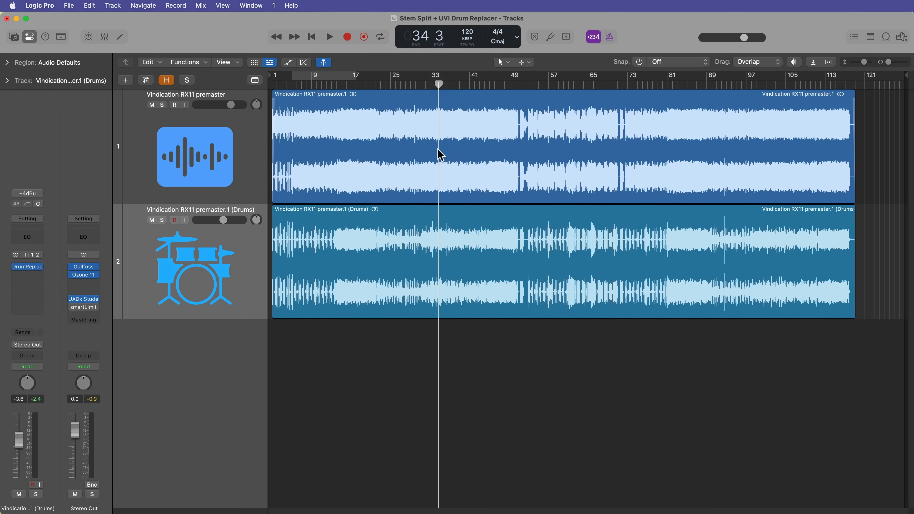
click(378, 85)
Extract only the Vocals stem from the premaster region with Stem Splitter, leaving out Drums, Bass and Other
click(397, 143)
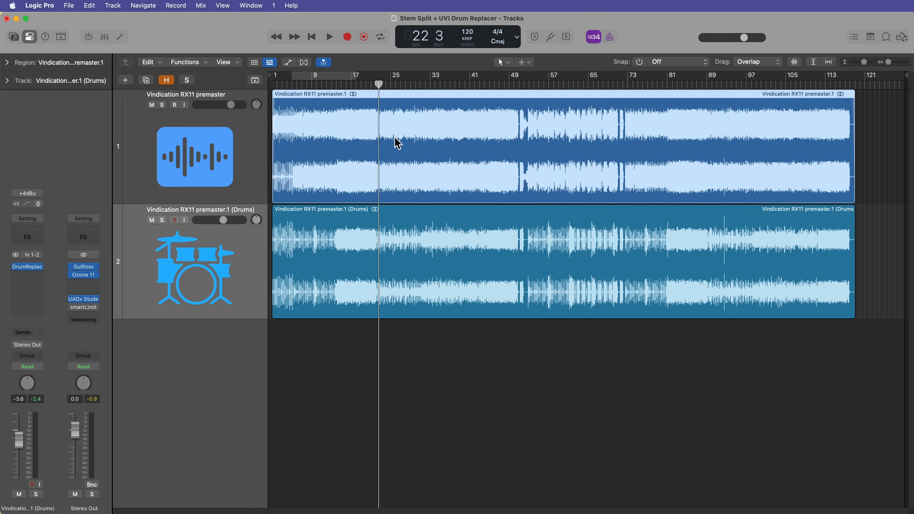
right_click(398, 144)
click(401, 139)
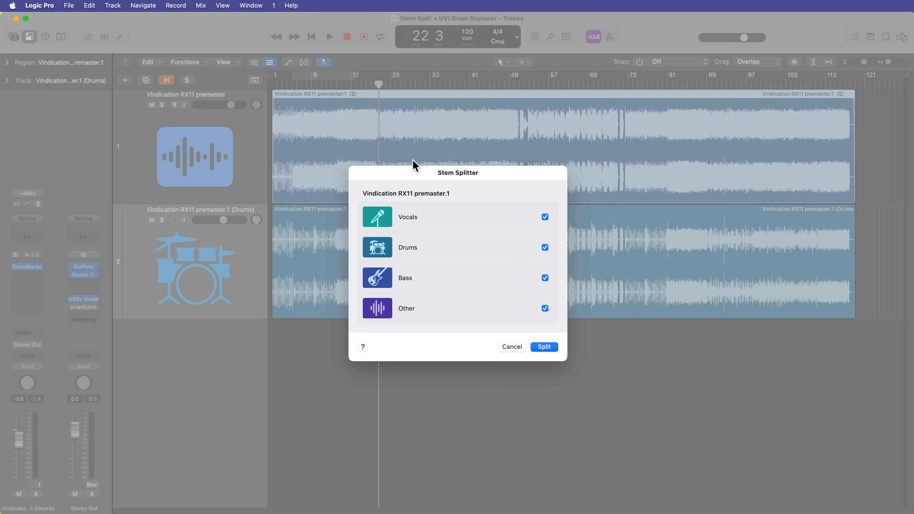
click(546, 248)
click(545, 278)
click(545, 309)
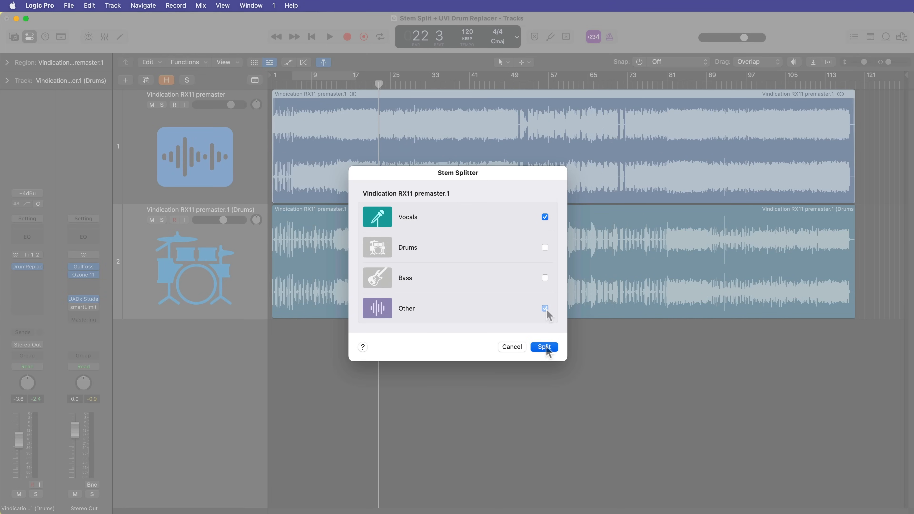
click(544, 347)
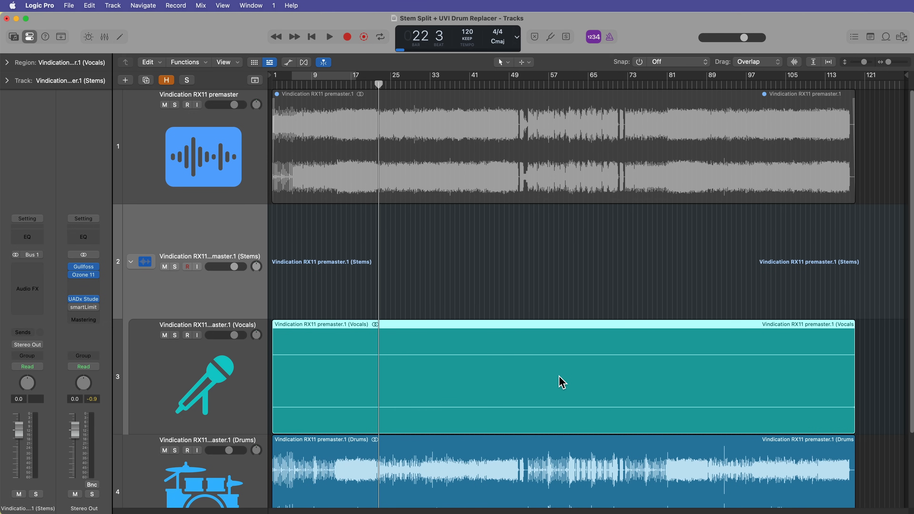
Move the Vocals track out of the Stems stack, delete the empty stack, and select the Vocals track
drag(218, 344, 199, 240)
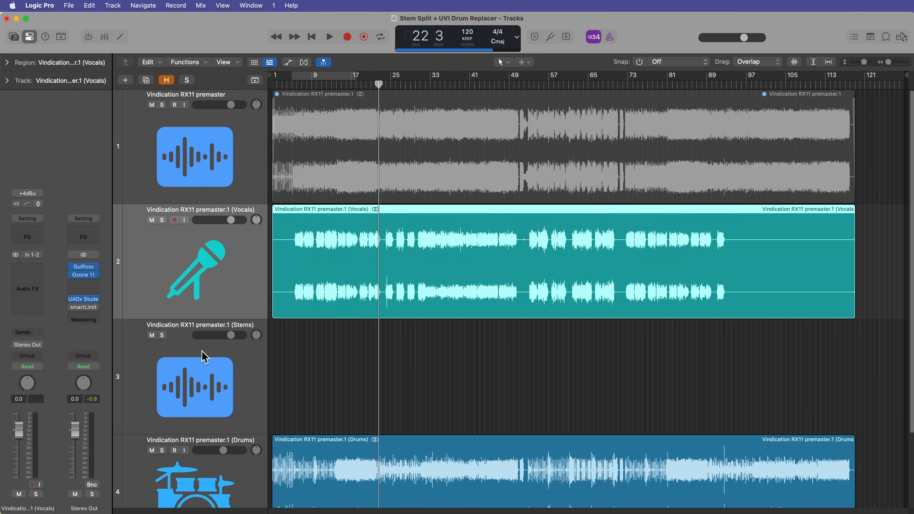
key(super+BackSpace)
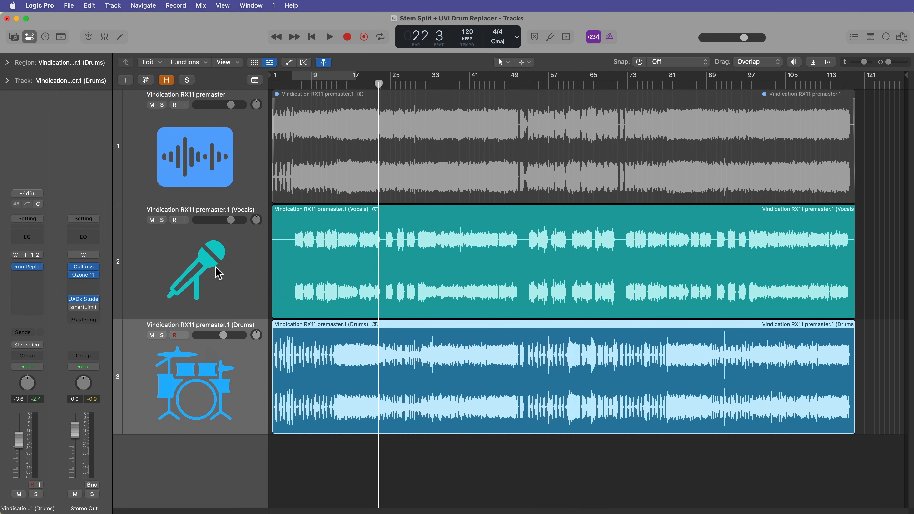
click(219, 274)
Mute the Drums track, and unmute the premaster region while muting its track instead
click(152, 336)
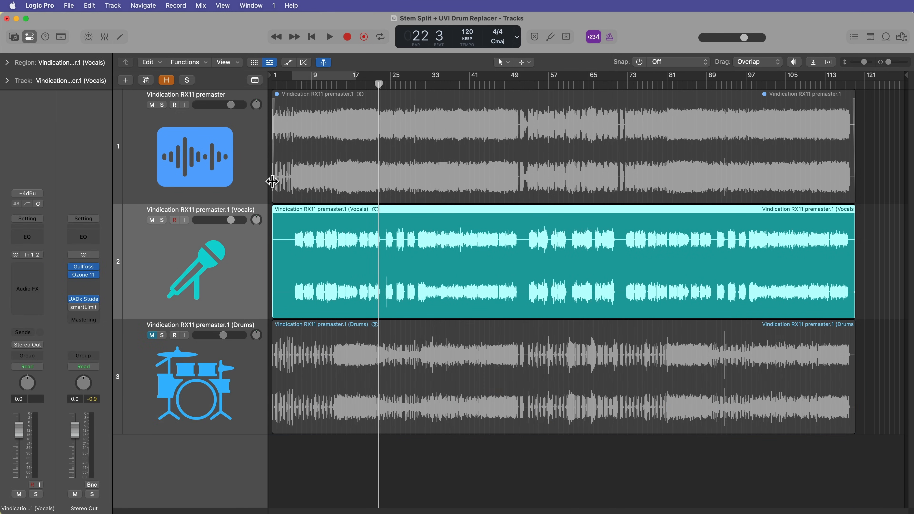
click(311, 142)
key(ctrl+m)
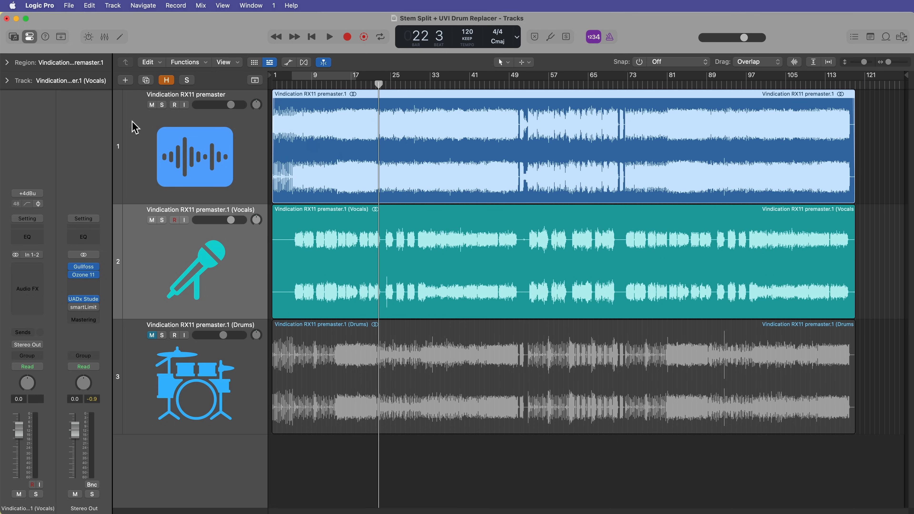
click(152, 105)
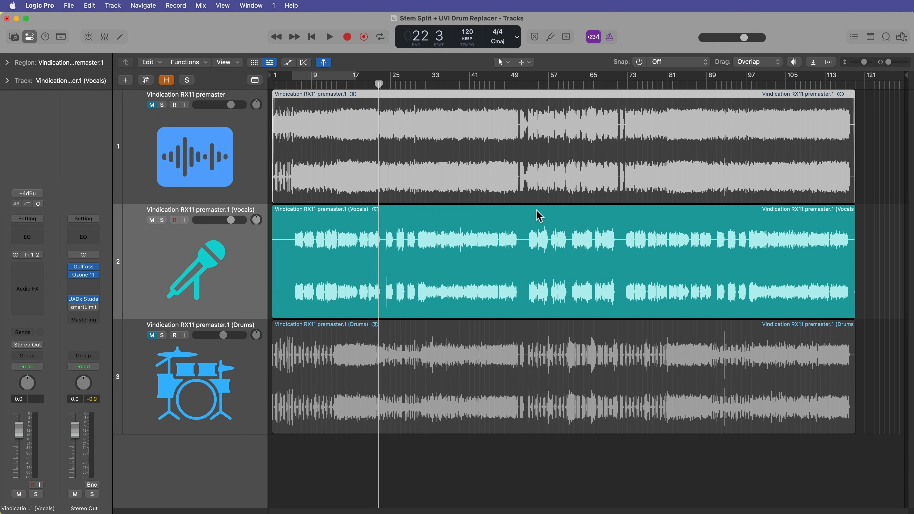
Play the isolated vocals from about bar 5 with the Vocals track selected
click(298, 83)
key(super+Right)
key(super+Right)
key(super+Right)
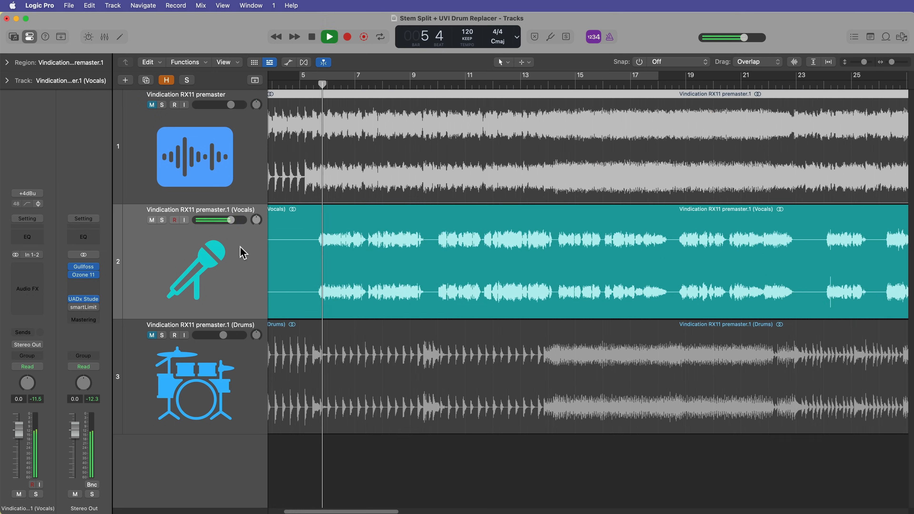
click(223, 257)
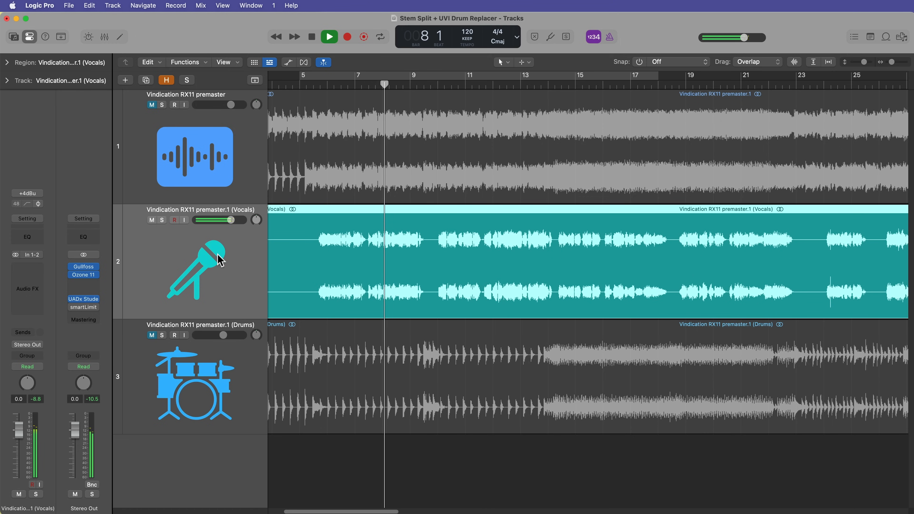
Trim the start of the Vocals region to about bar 14 and stop playback
scroll(376, 266, left, 5)
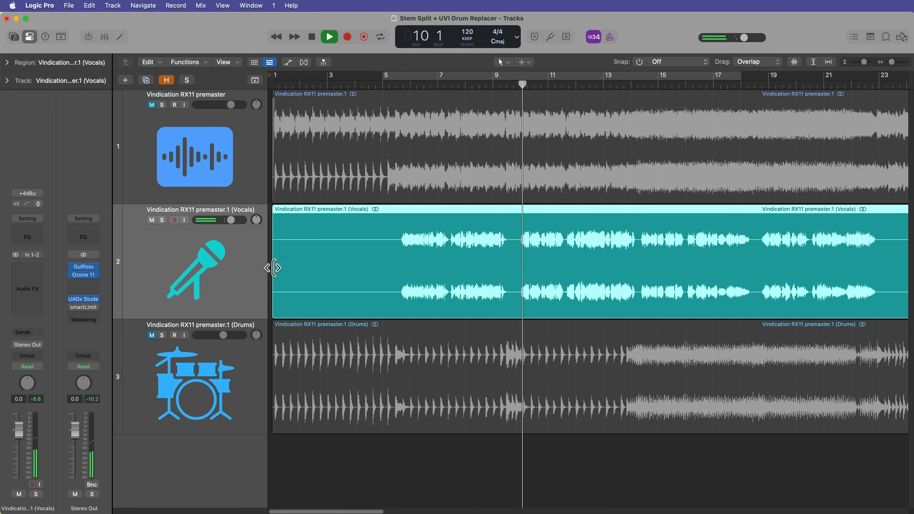
drag(274, 268, 394, 275)
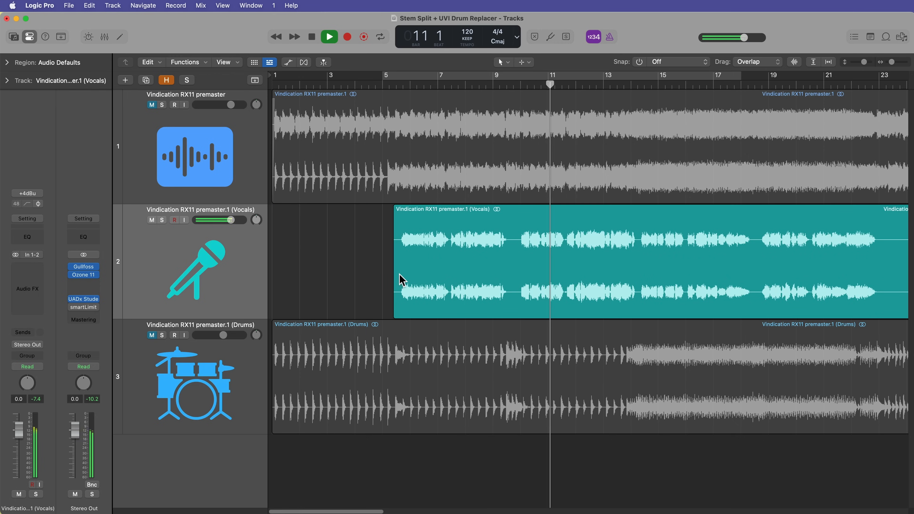
scroll(402, 281, right, 2)
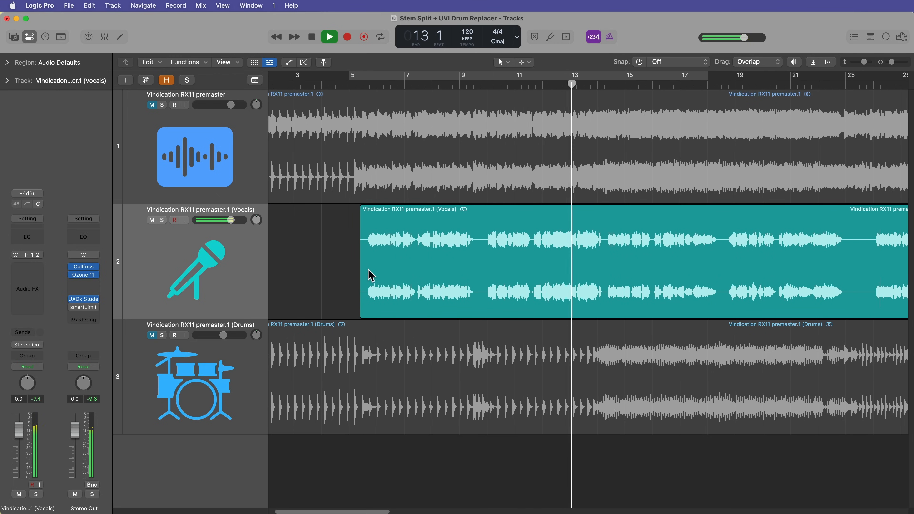
drag(362, 275, 608, 270)
key(space)
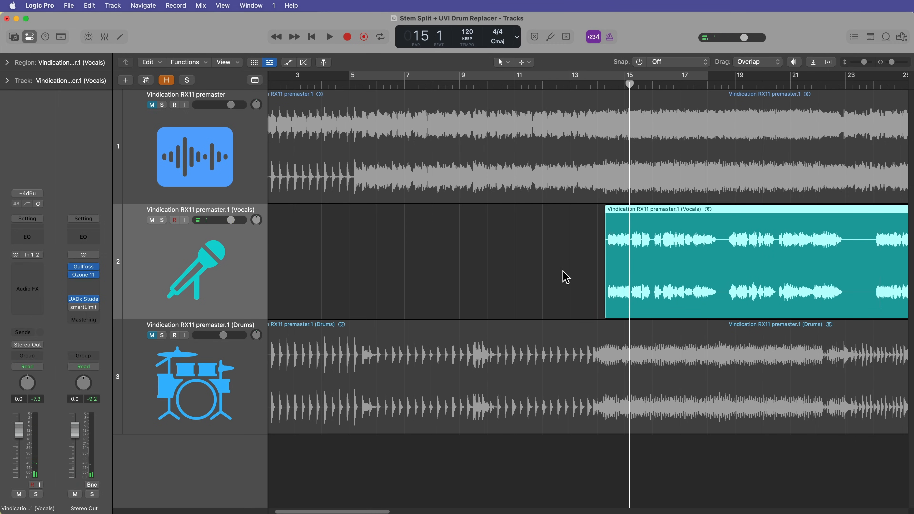
Move the playhead back to bar 14 and insert the Raum reverb on the Vocals track
scroll(564, 275, right, 10)
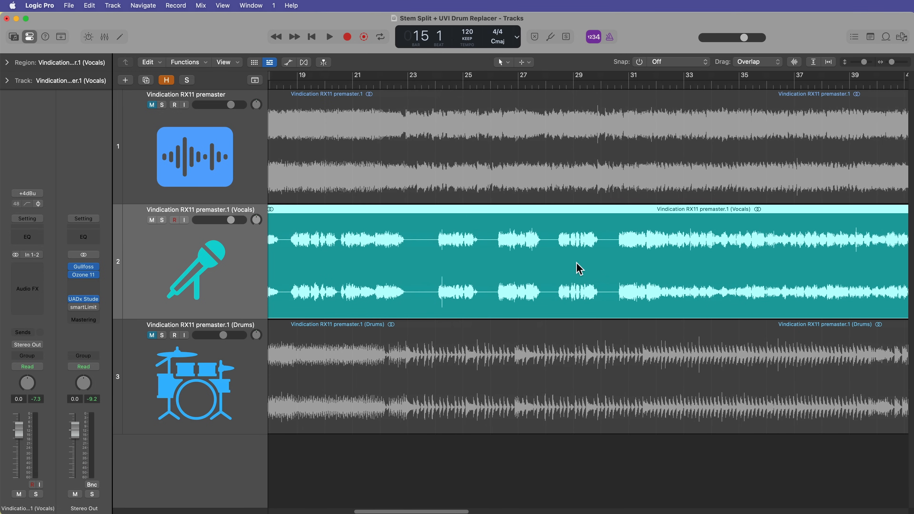
scroll(578, 269, left, 4)
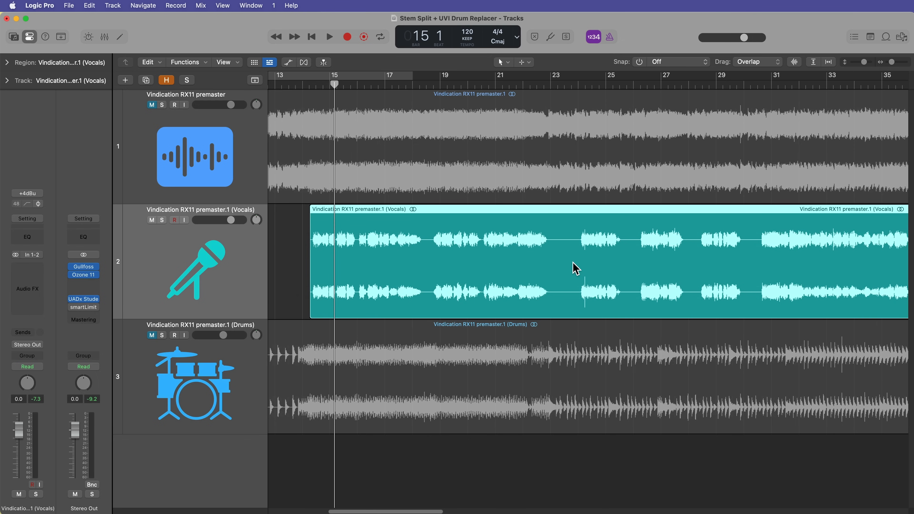
key(comma)
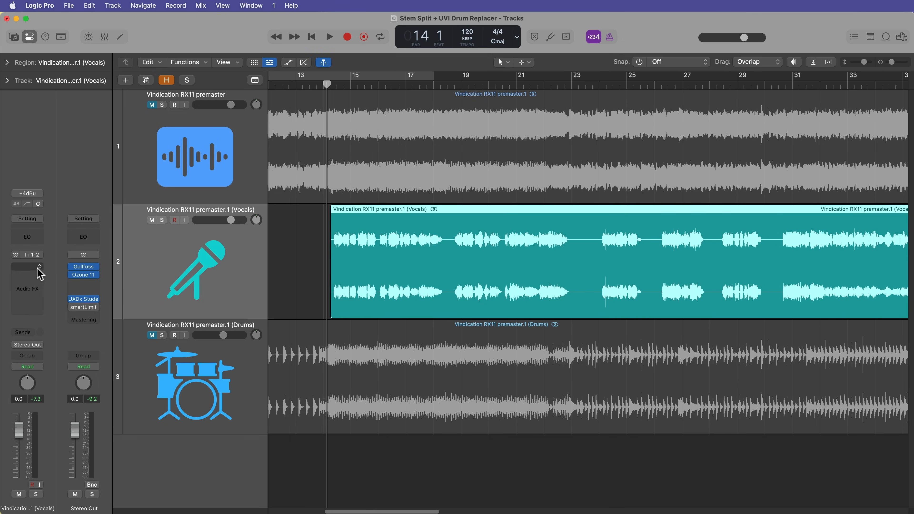
click(36, 267)
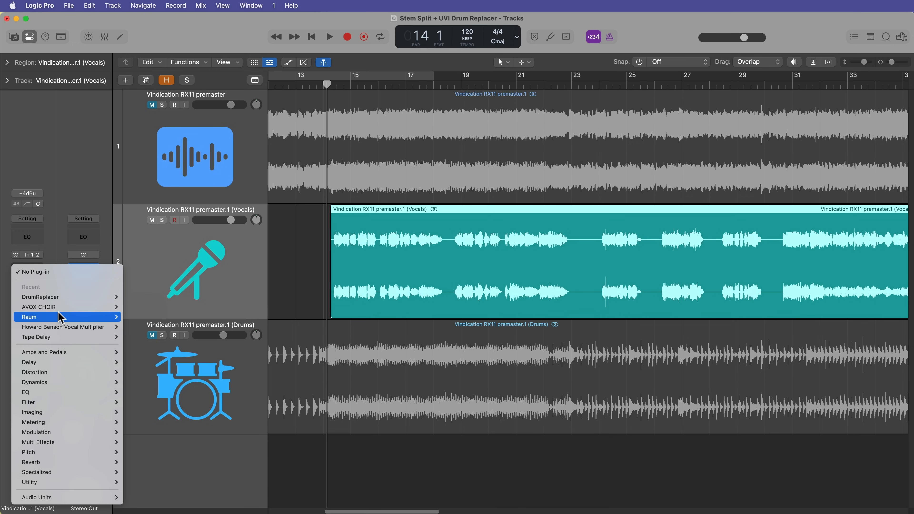
mouse_move(62, 317)
click(133, 317)
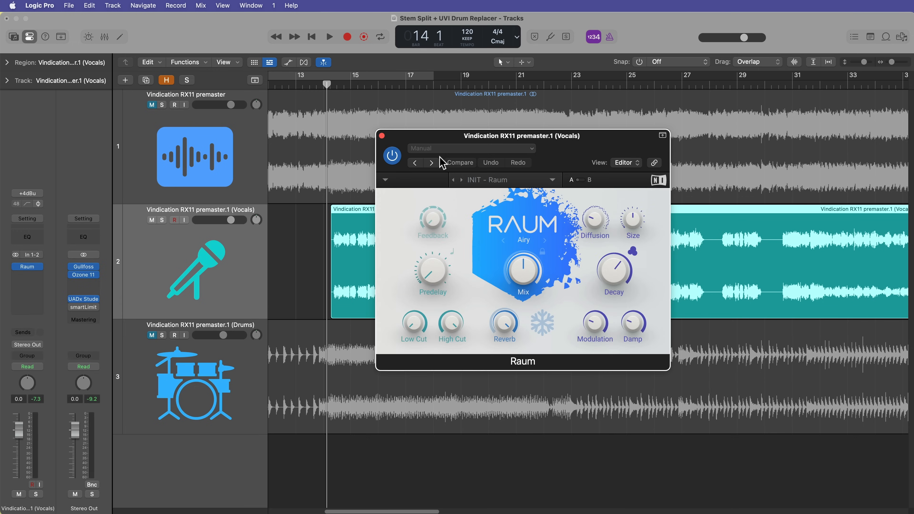
Solo the Vocals track, raise Raum's Mix to maximum, and start playback from bar 14
key(s)
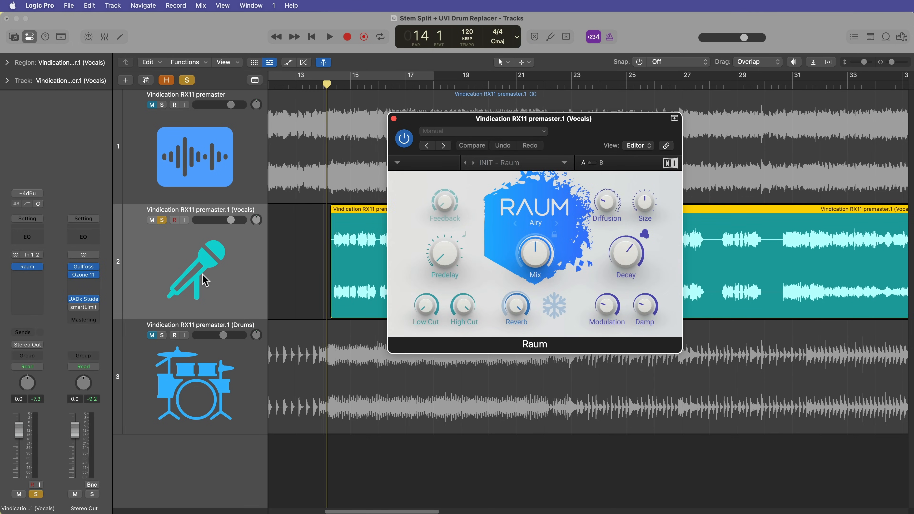
drag(549, 281, 562, 142)
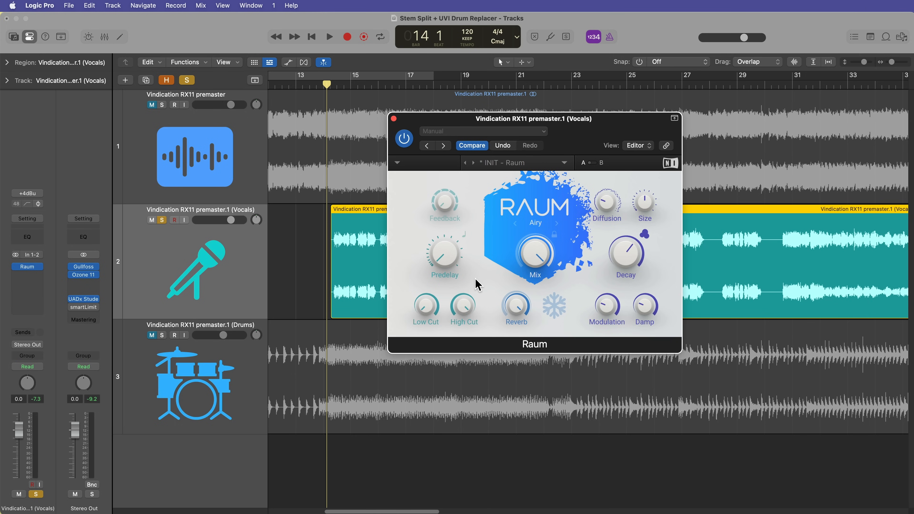
key(space)
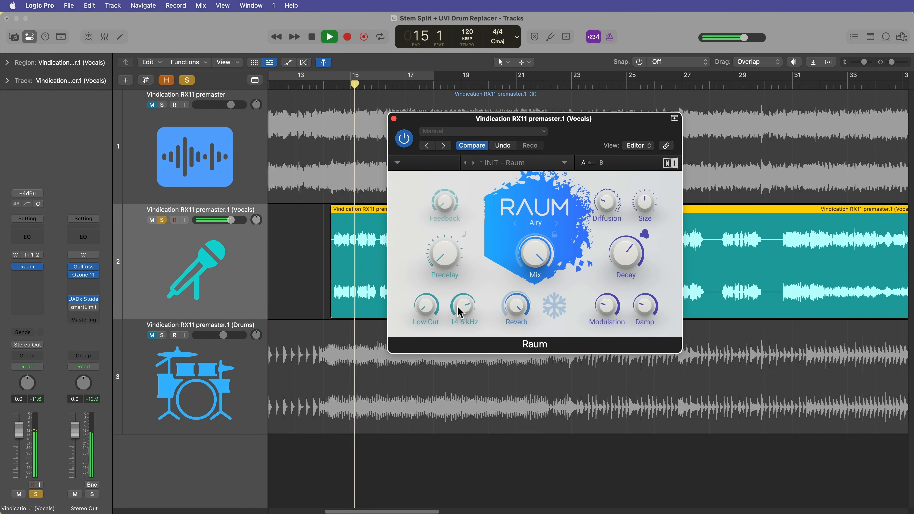
Set Raum's High Cut to about 11.2 kHz, reduce the Decay, and lower the Size to about 43.5 %
drag(460, 312, 470, 344)
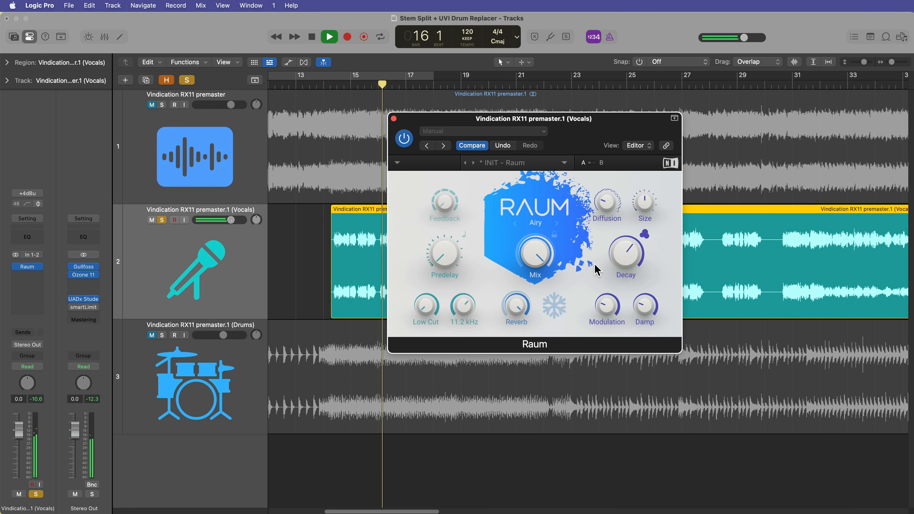
drag(627, 275, 631, 321)
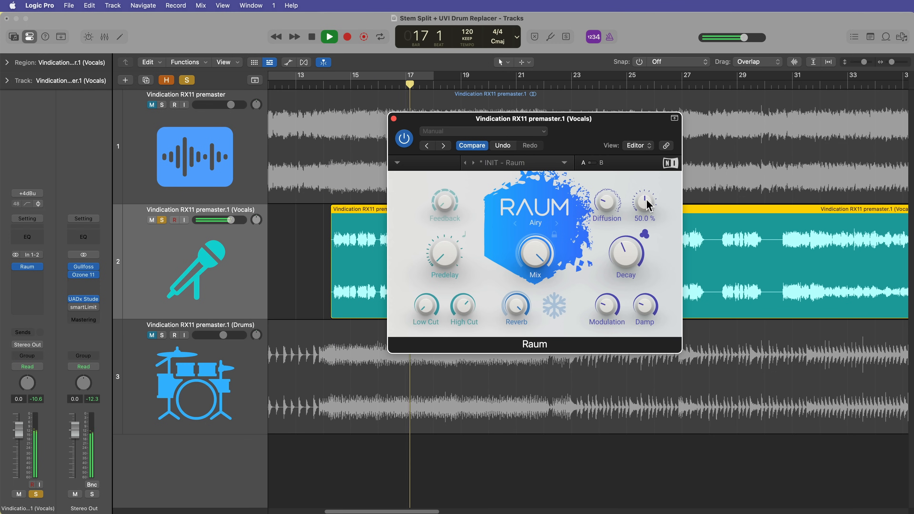
drag(647, 199, 652, 233)
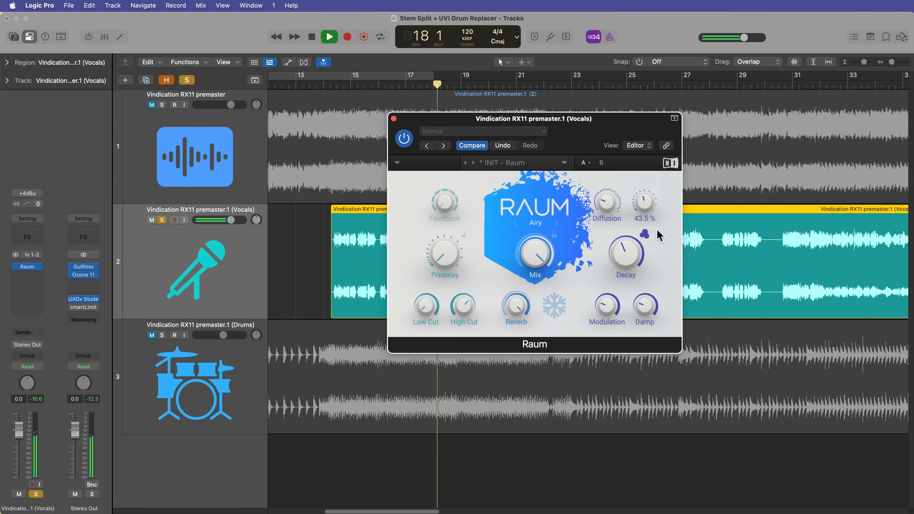
Unsolo the Vocals track, unmute the premaster and Drums tracks, and stop with the playhead moved back to bar 12
click(161, 221)
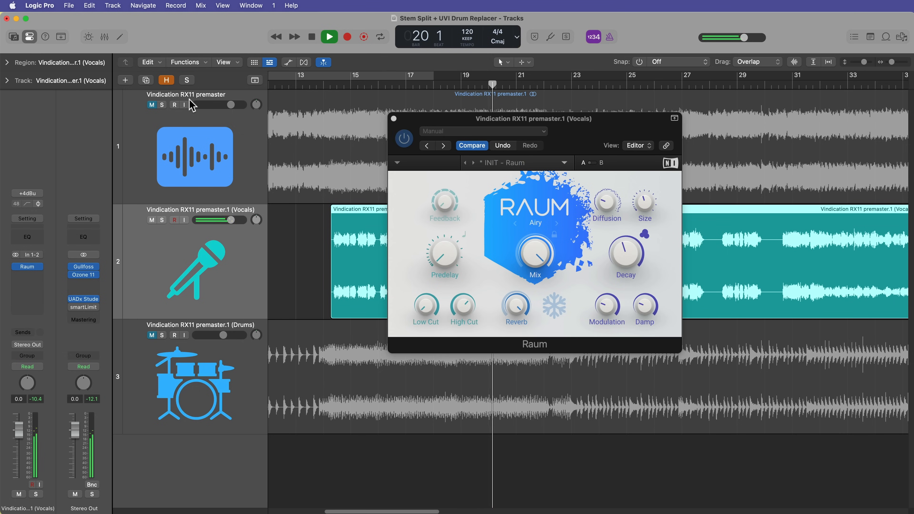
click(152, 105)
key(space)
click(159, 127)
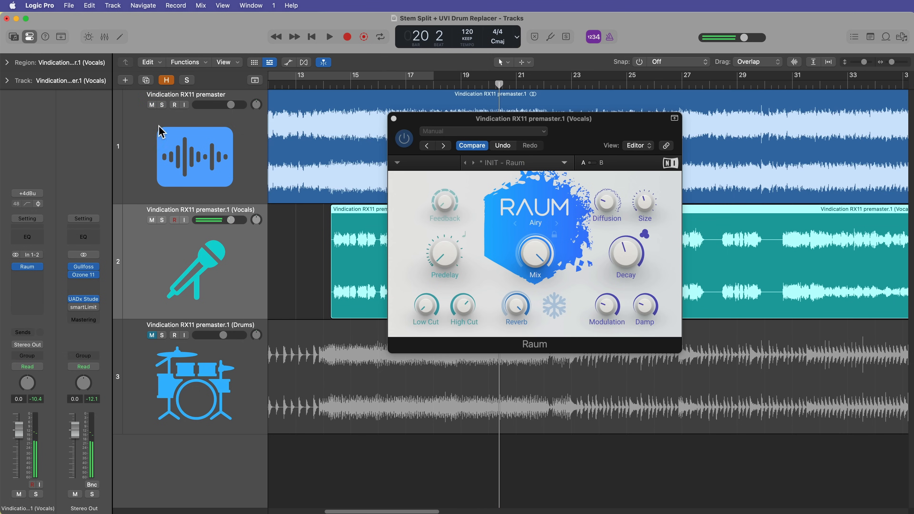
click(152, 335)
click(292, 85)
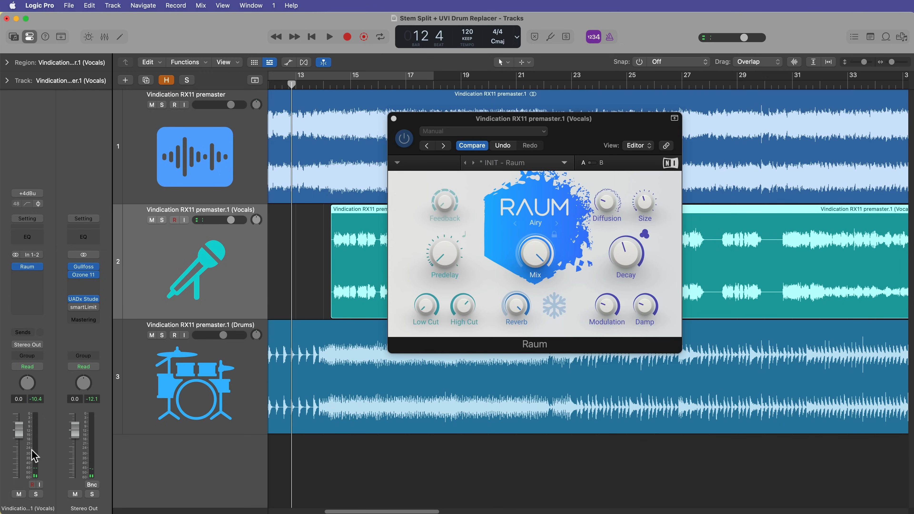
Play the full mix from bar 12 with the Raum window moved aside and set the Vocals fader to about -4.4 dB
key(space)
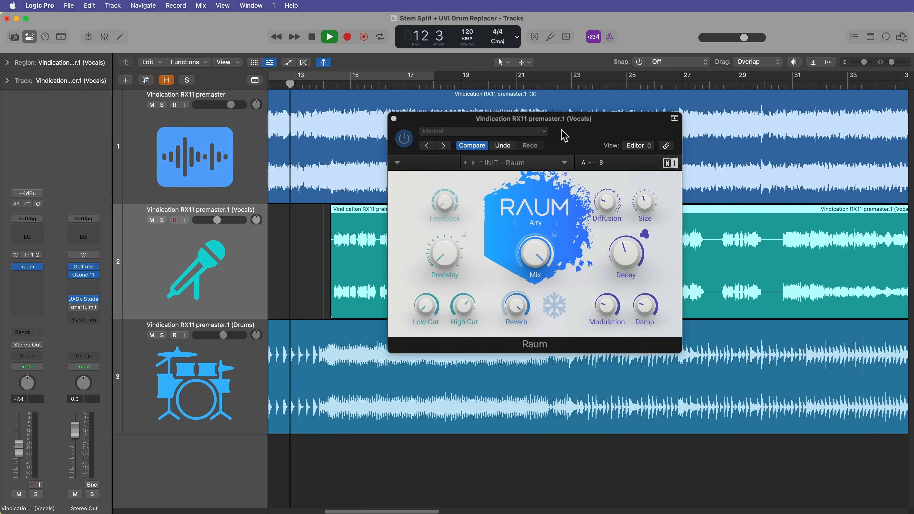
drag(593, 125, 771, 252)
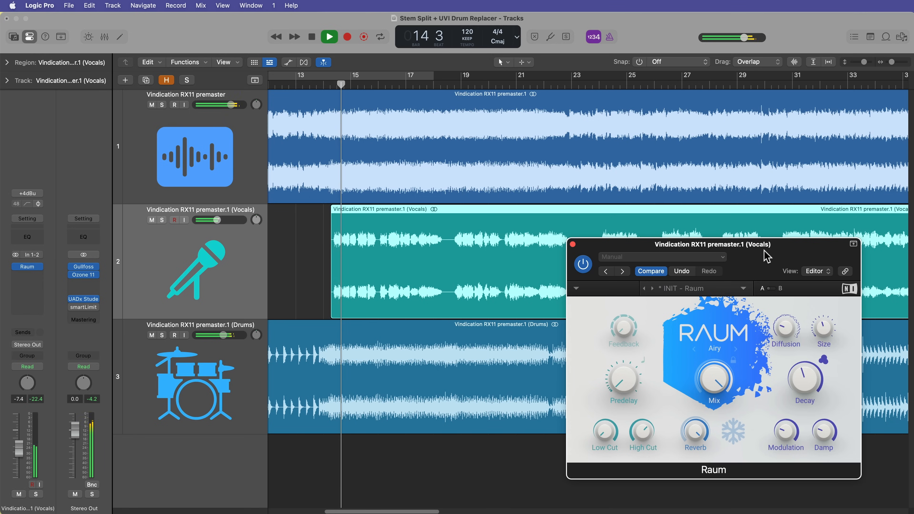
drag(21, 449, 20, 443)
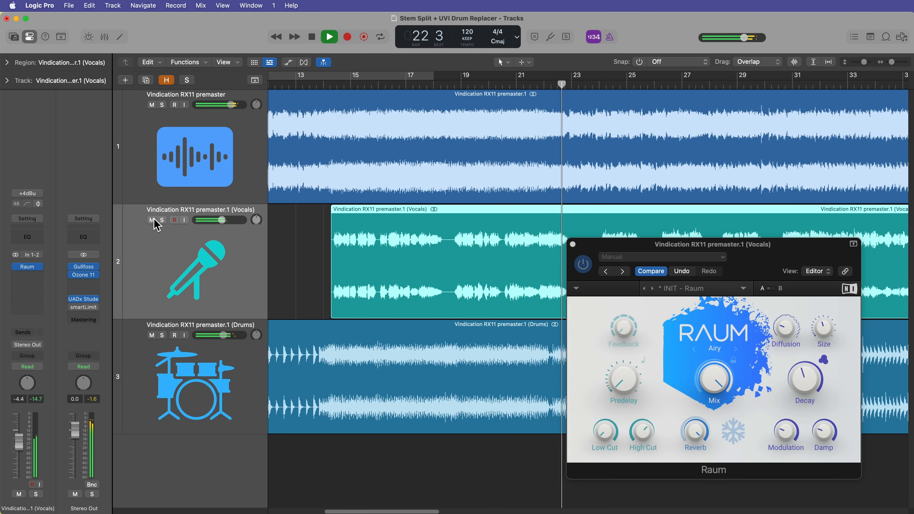
Stop playback and, with the Raum window moved off the waveforms, delete the Vocals audio from about bar 23 to bar 30
drag(691, 247, 273, 95)
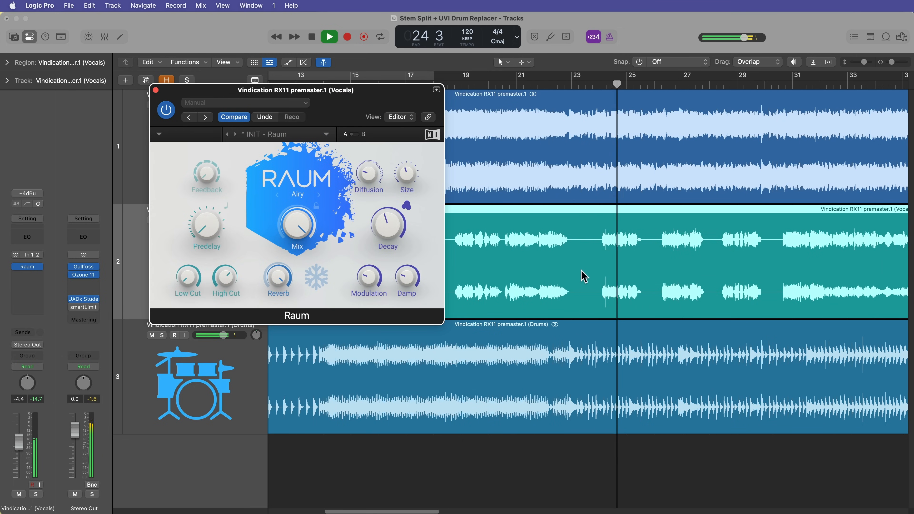
key(space)
drag(575, 245, 781, 278)
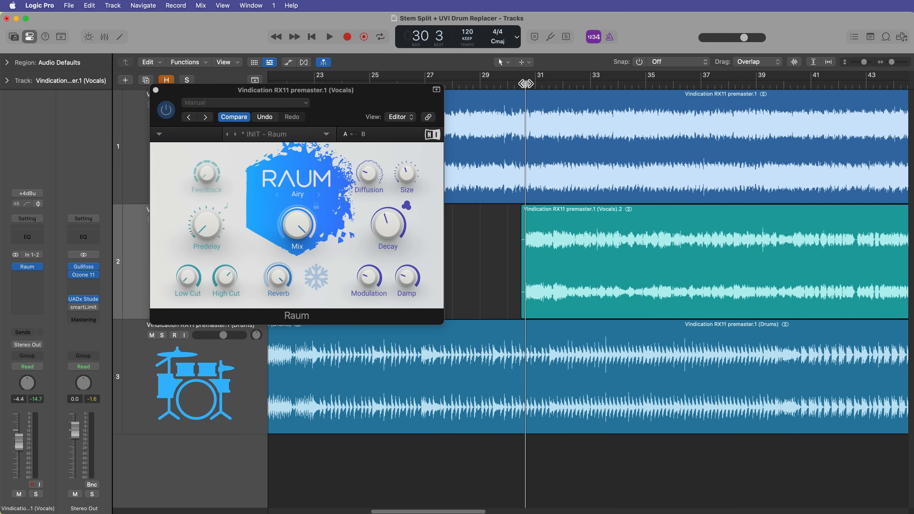
Play the mix from bar 40 and delete the Vocals audio between about bar 30 and bar 40
click(800, 72)
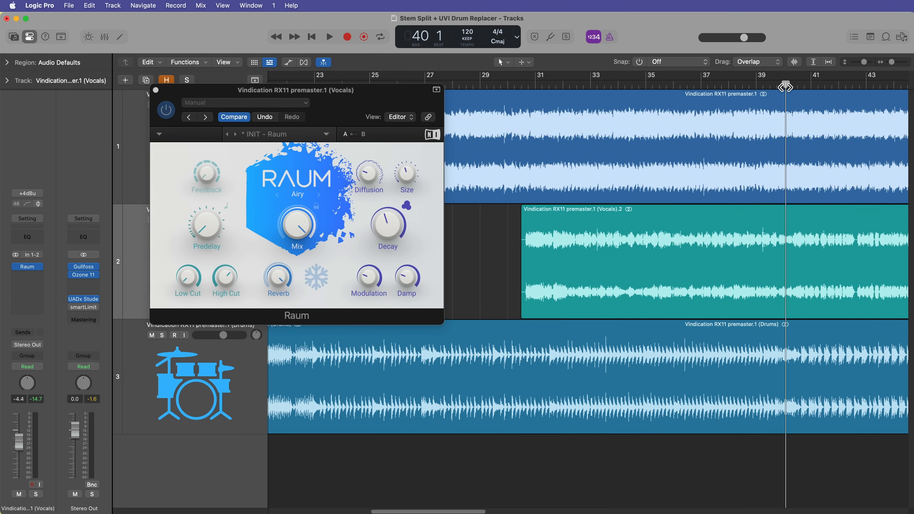
key(space)
scroll(644, 230, right, 2)
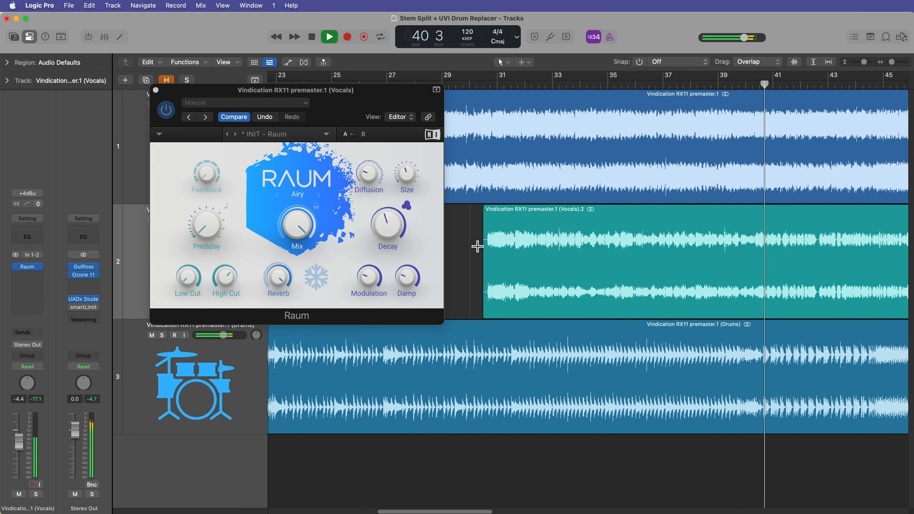
drag(468, 246, 753, 276)
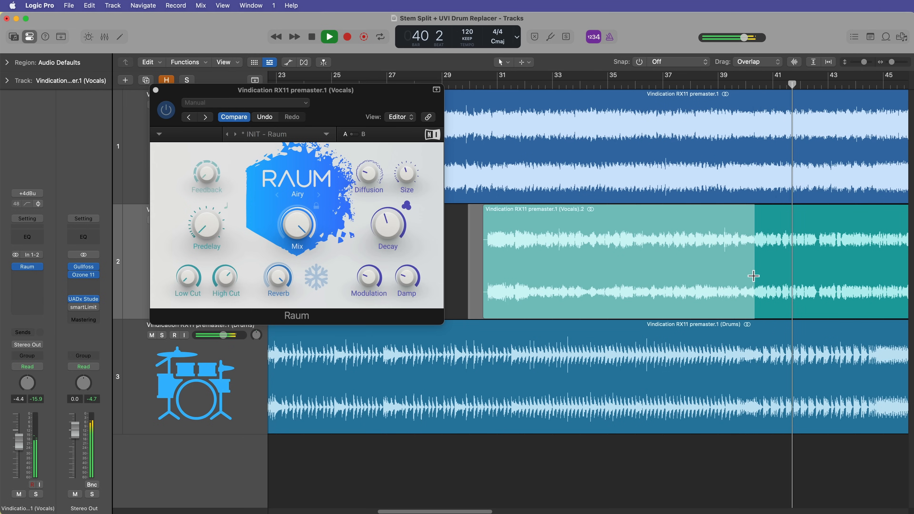
key(Delete)
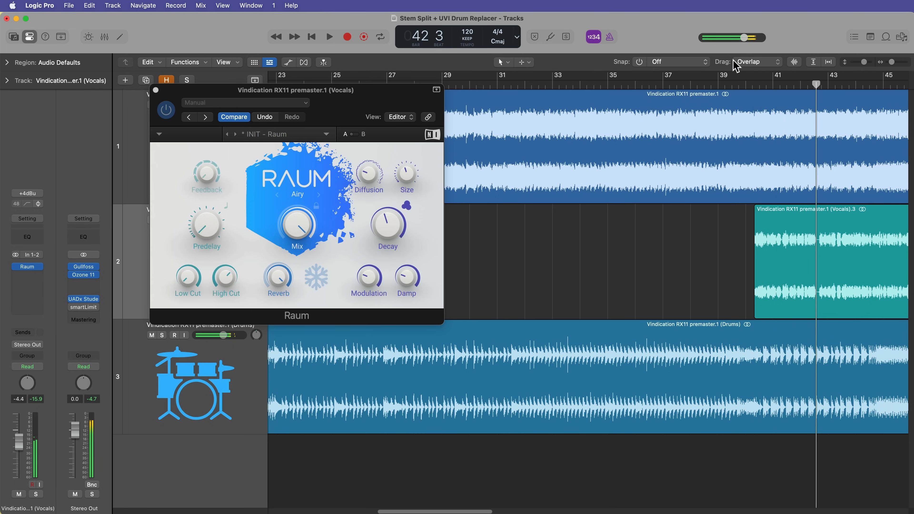
Audition the beginning of the remaining Vocals region from about bar 40 at a closer zoom
click(738, 76)
scroll(666, 255, right, 4)
scroll(643, 253, right, 2)
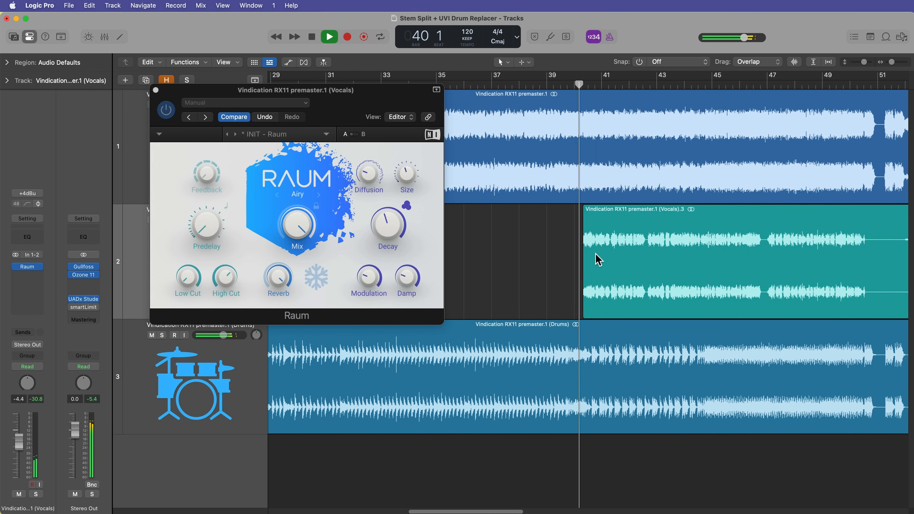
key(super+Right)
key(super+Right)
key(super+Right)
key(super+Right)
key(super+Right)
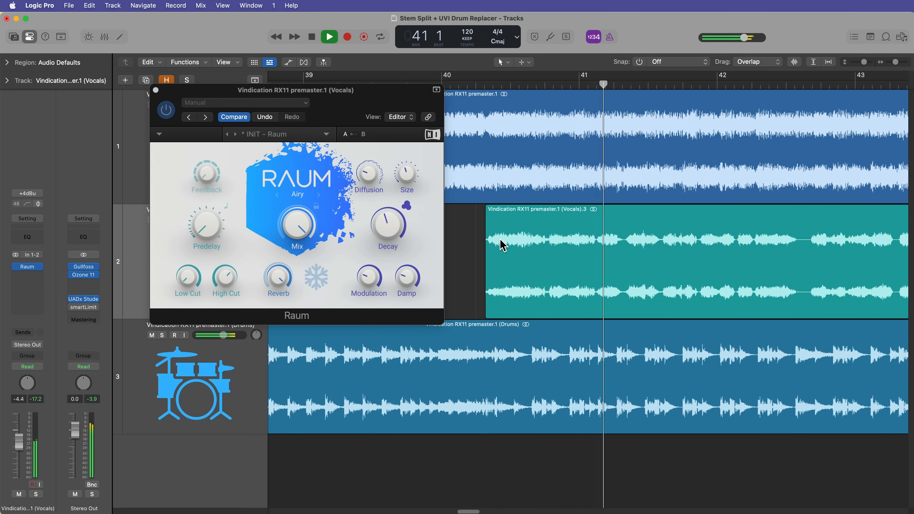
key(space)
click(474, 79)
key(space)
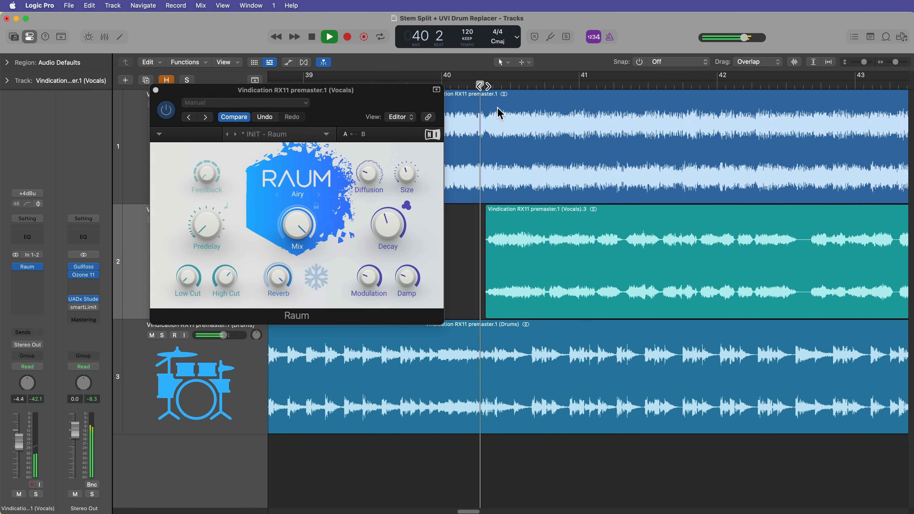
Stop playback and trim the start of the Vocals region to about the middle of bar 40
key(space)
drag(507, 247, 434, 245)
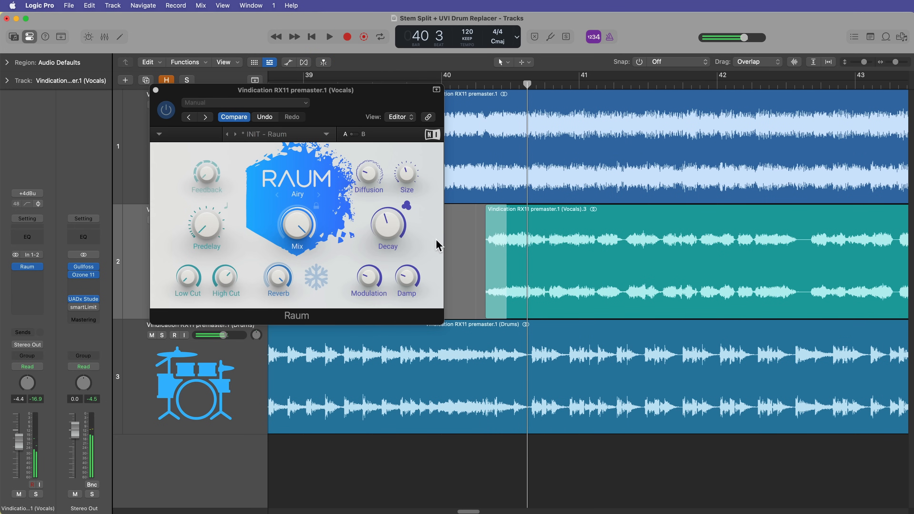
key(Delete)
click(511, 263)
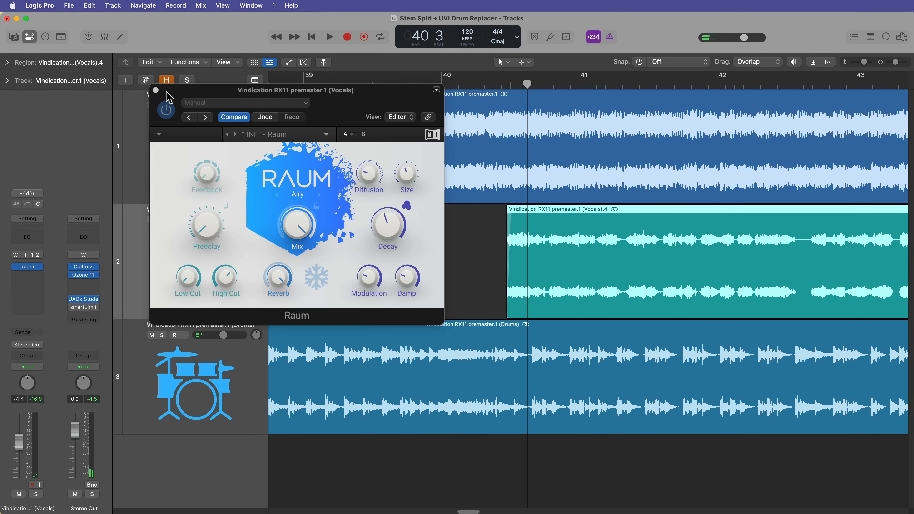
Close the Raum window and delete all Vocals audio after about bar 51
click(156, 90)
click(398, 272)
key(super+Left)
key(super+Left)
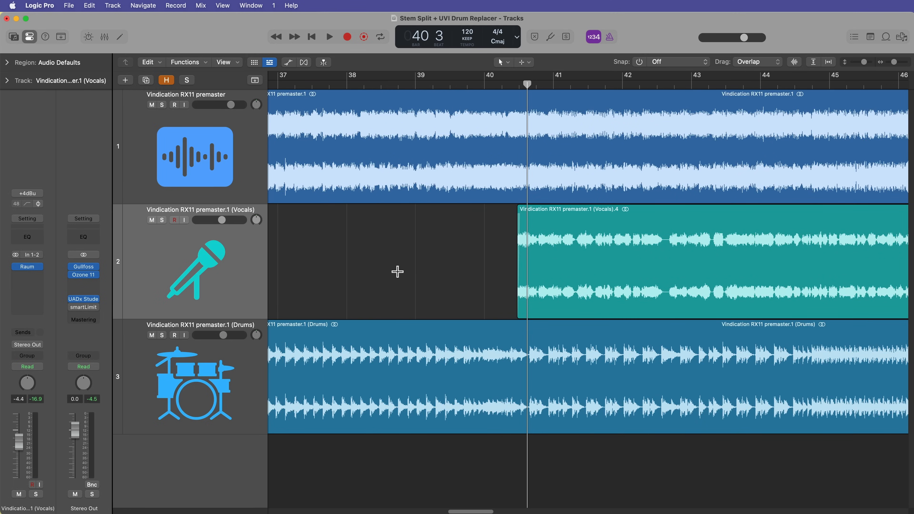
key(super+Left)
key(super+Left)
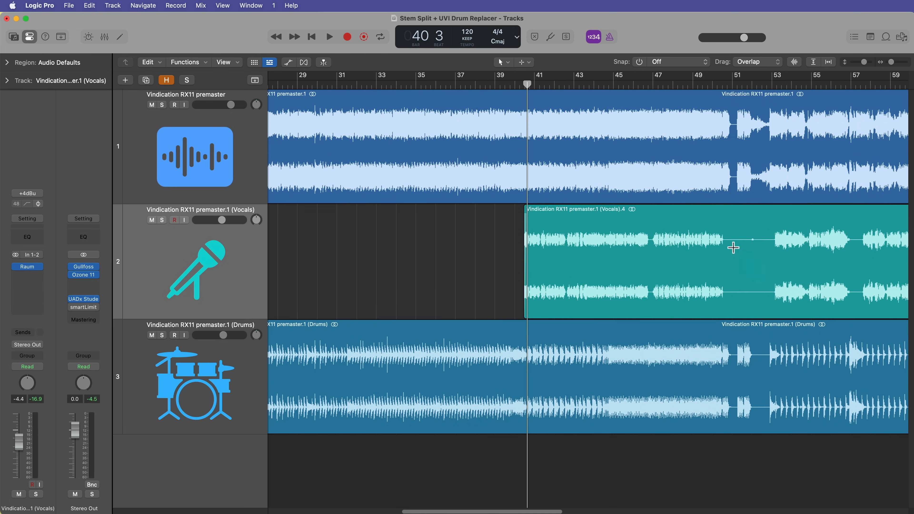
drag(734, 248, 768, 245)
key(Delete)
click(783, 286)
key(Delete)
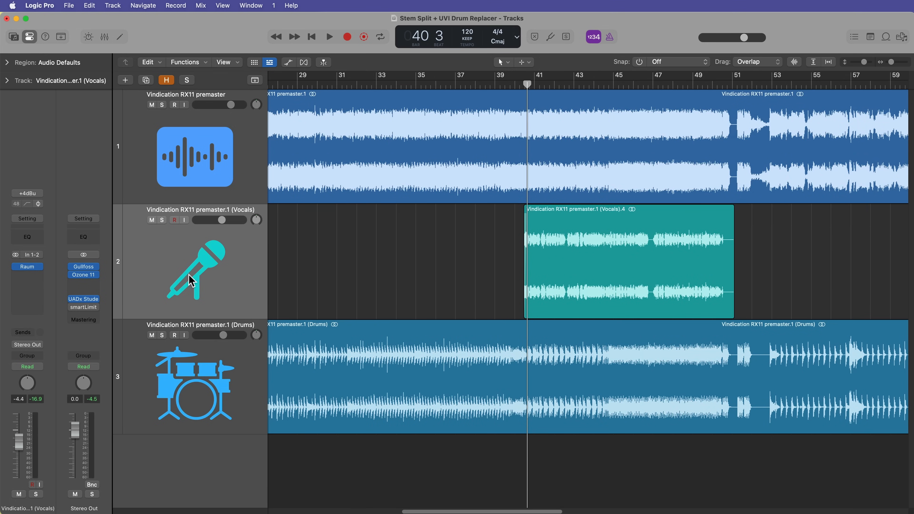
Duplicate the Vocals track with its settings and move the vocal region at bars 40 to 51 onto the new track
click(146, 82)
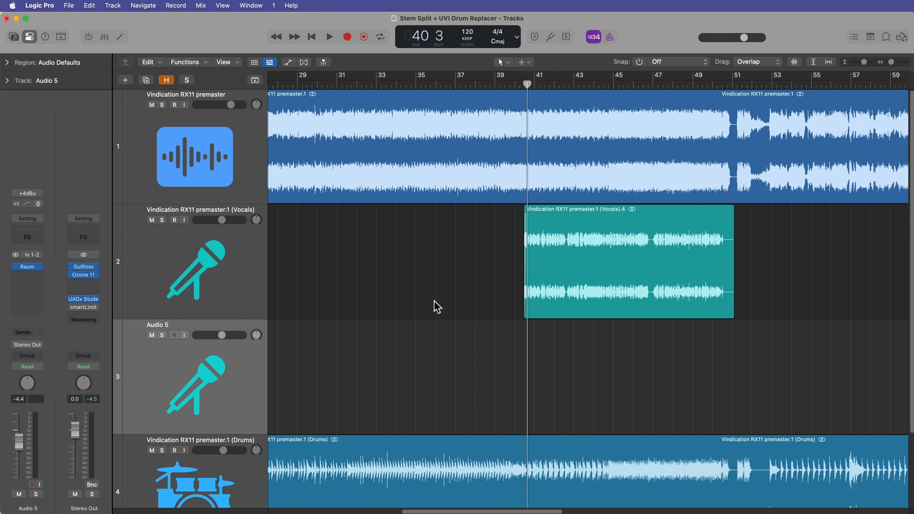
key(super+Up)
key(super+Up)
key(super+Up)
mouse_move(556, 258)
mouse_down()
mouse_move(488, 330)
mouse_move(555, 275)
mouse_up()
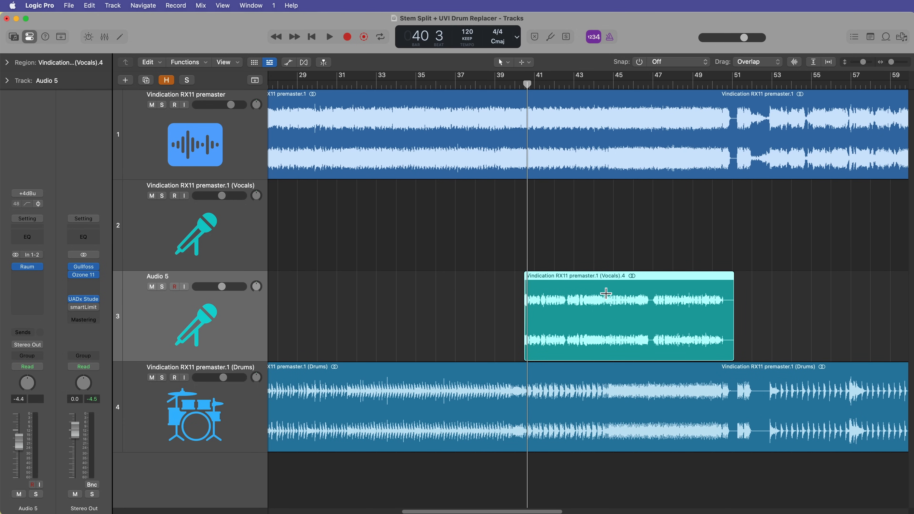
Set the cycle range to the moved vocal region and replace Raum with Howard Benson Vocal Multiplier on the new track
key(u)
click(39, 267)
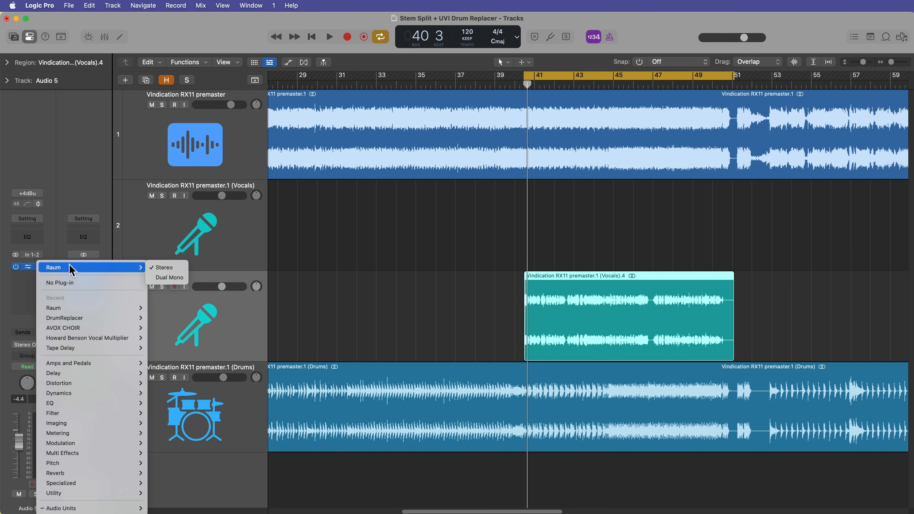
click(74, 284)
click(37, 268)
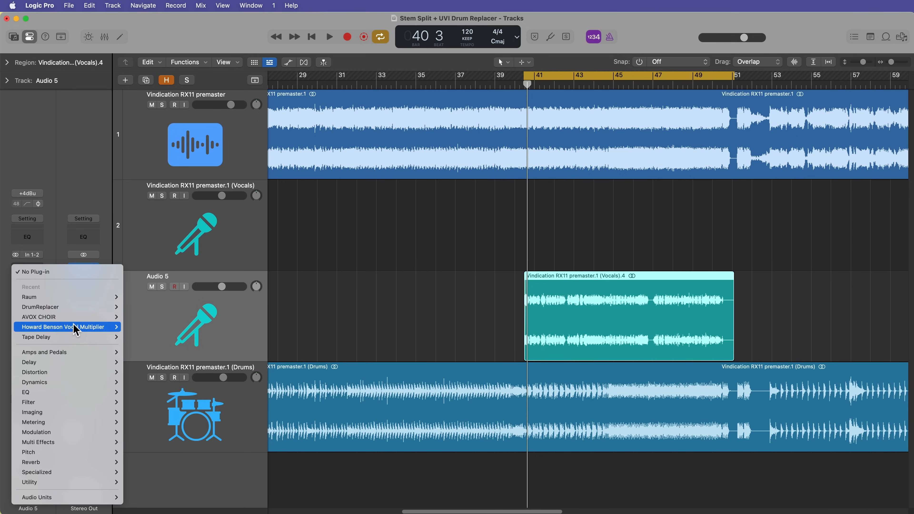
mouse_move(74, 329)
click(150, 328)
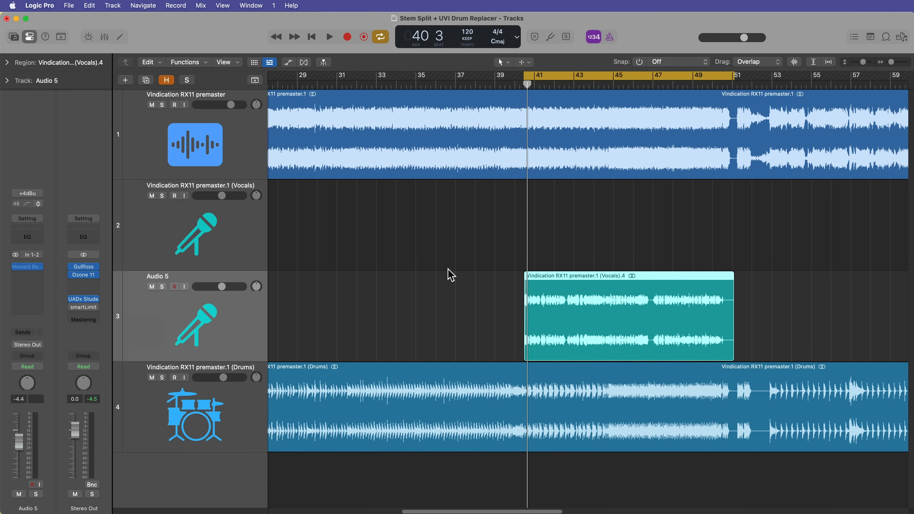
Solo the new vocal track, reposition the Vocal Multiplier window, and slightly increase the Voices and Stereo Width
key(s)
drag(688, 149, 574, 34)
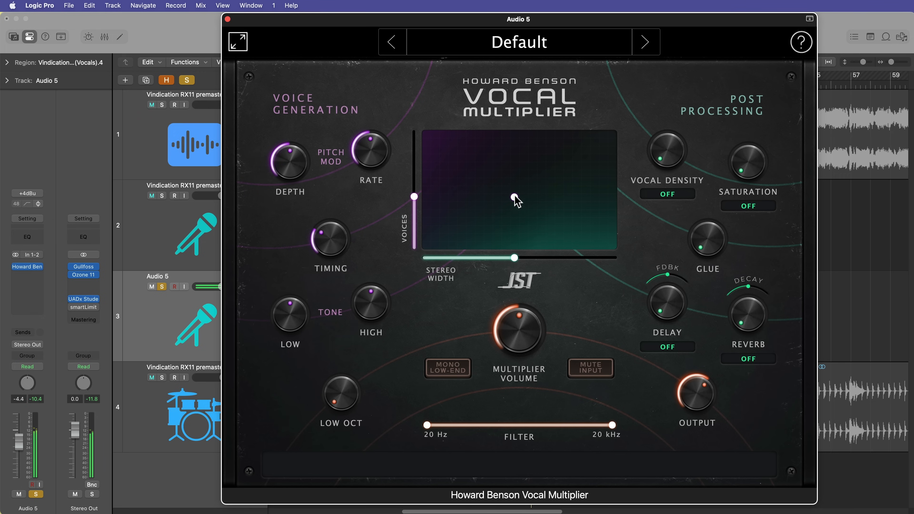
drag(516, 197, 522, 196)
Enable Mute Input and Mono Low-End in Vocal Multiplier, and raise the Multiplier Volume and the filter's low cutoff
click(590, 370)
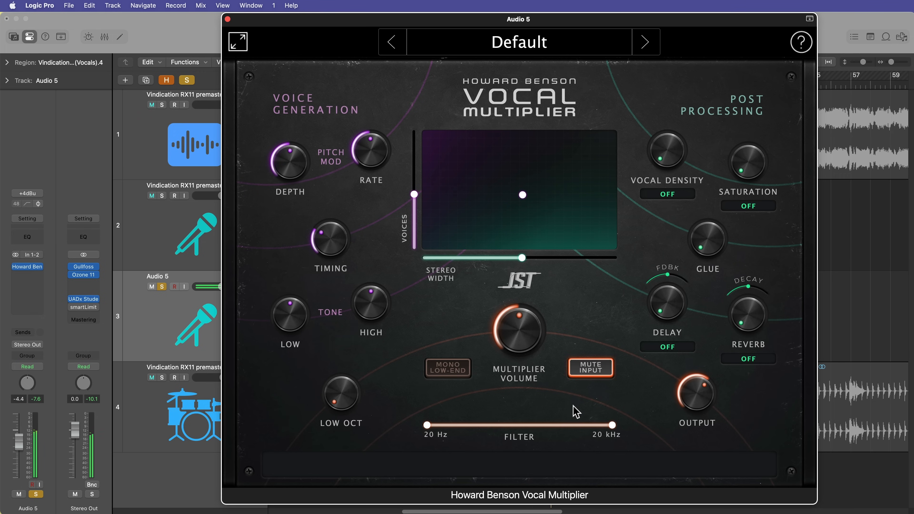
drag(522, 342, 526, 341)
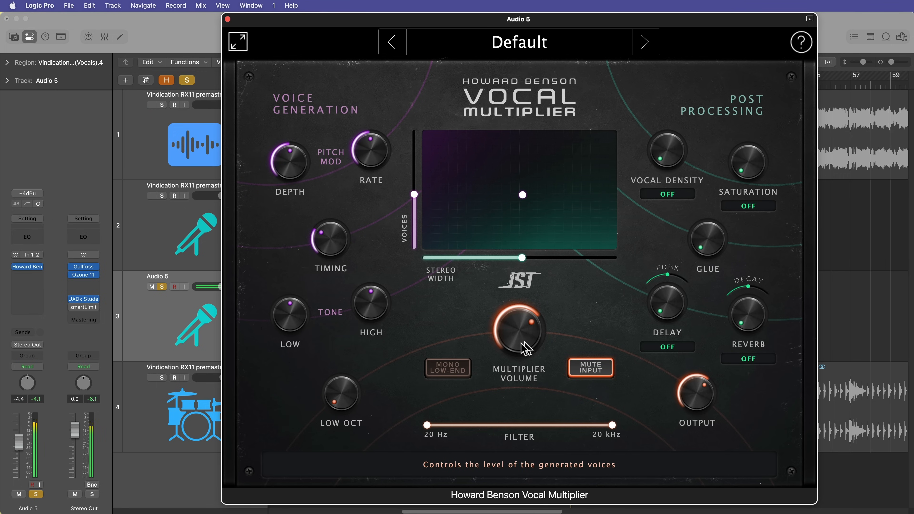
click(448, 369)
drag(428, 425, 440, 429)
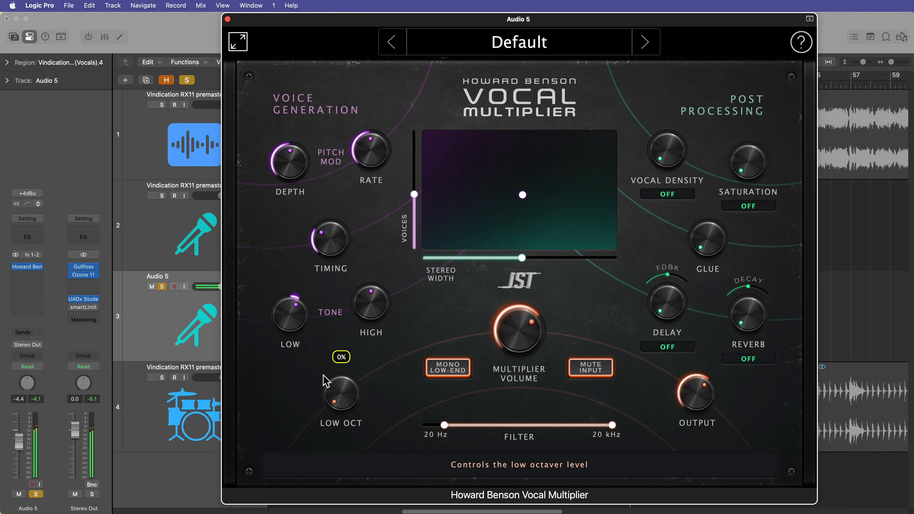
Blend in a small amount of Low Oct in Vocal Multiplier, then close the plug-in and stop playback
drag(328, 387, 348, 378)
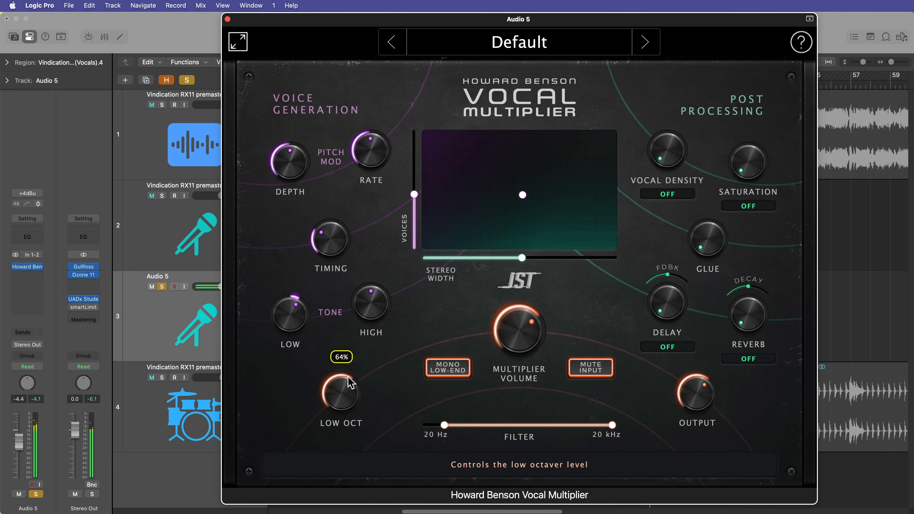
drag(351, 388, 352, 395)
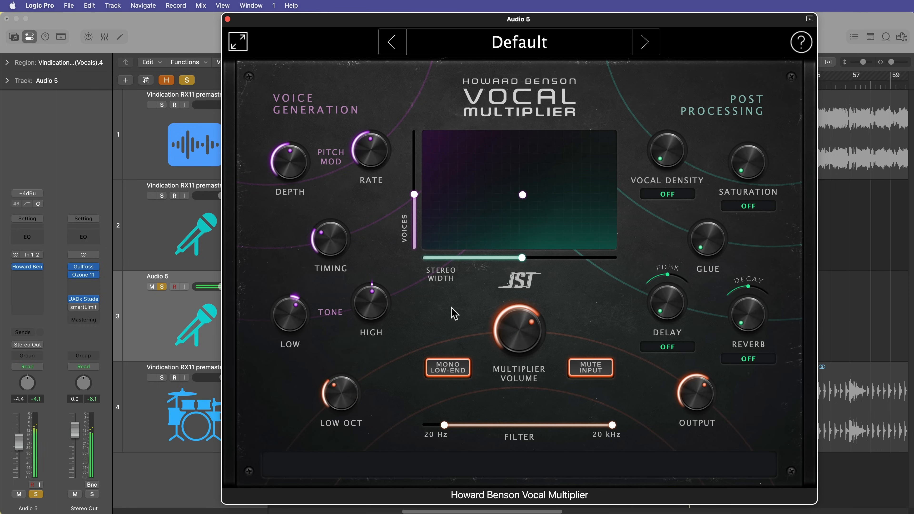
click(227, 19)
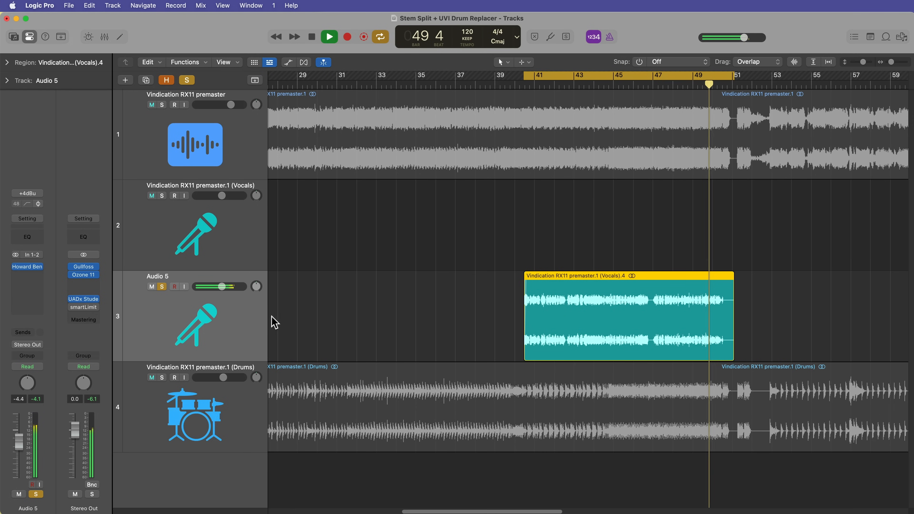
key(space)
Rename the track with the Raum reverb "Vocal Reverb +" and the Audio 5 track "Vocal Thicken +"
double_click(216, 185)
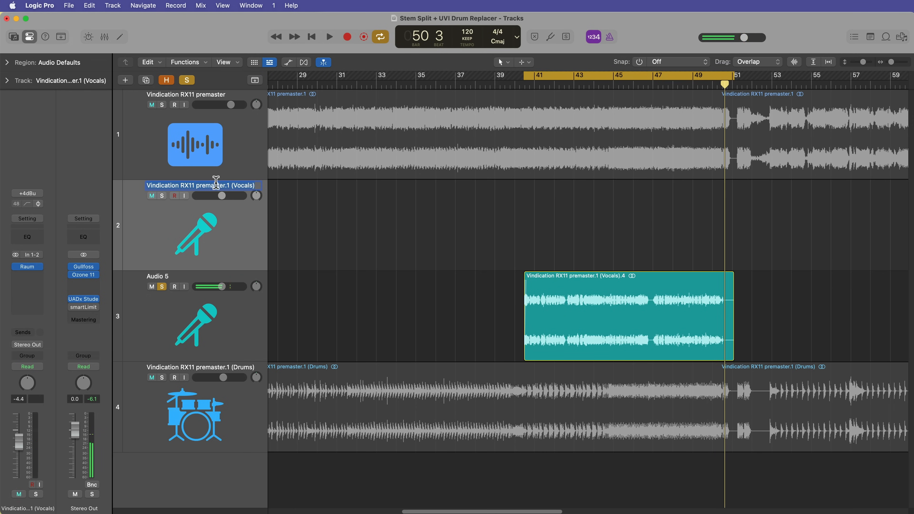
text(Vocal R)
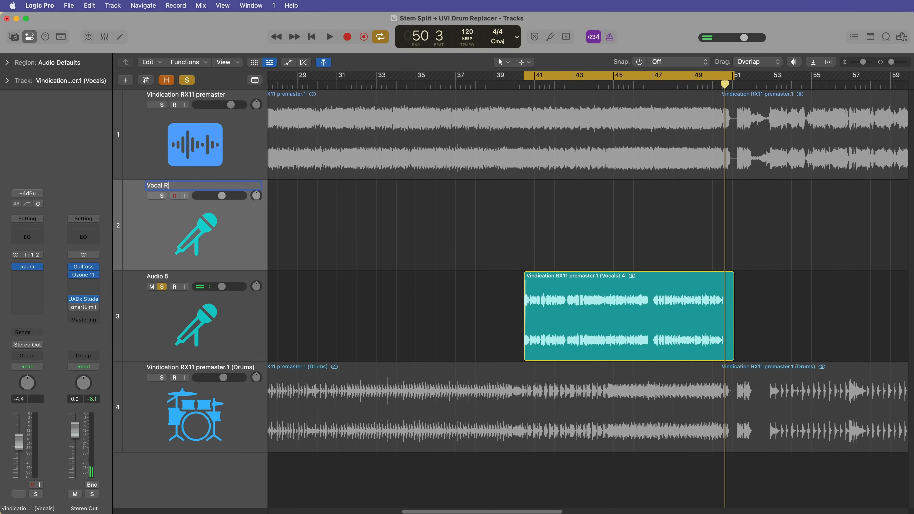
text(everb +)
key(Tab)
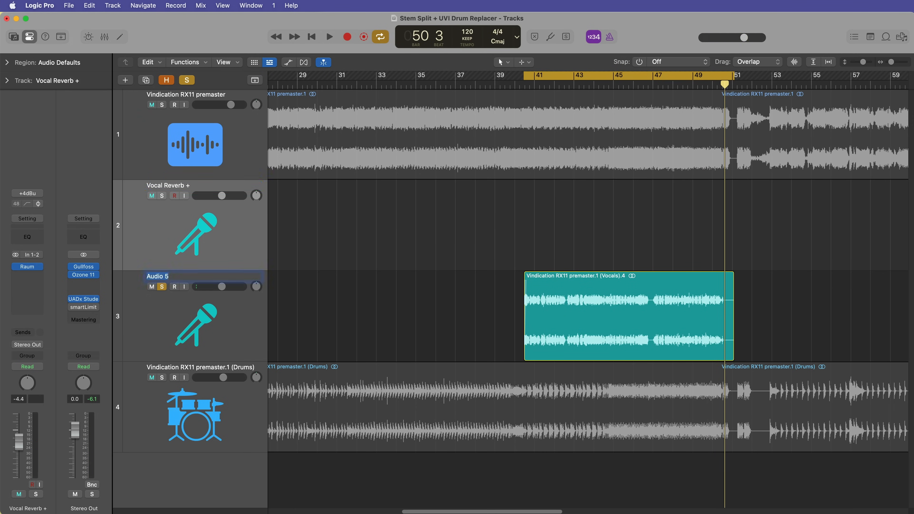
text(Vocal Thicken +)
Unsolo the Vocal Thicken + track and lower its volume to -10.8 dB while playing the selected region in the mix
click(162, 287)
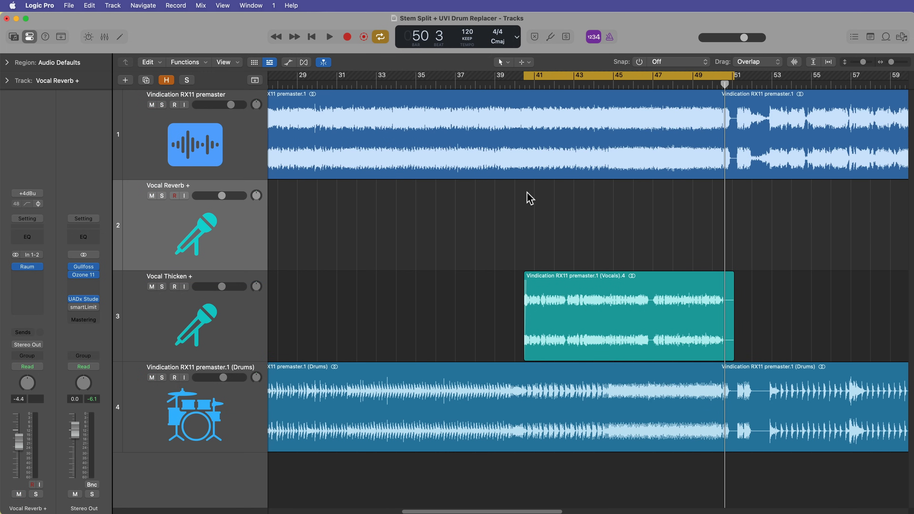
click(143, 322)
key(shift+Return)
drag(15, 447, 35, 464)
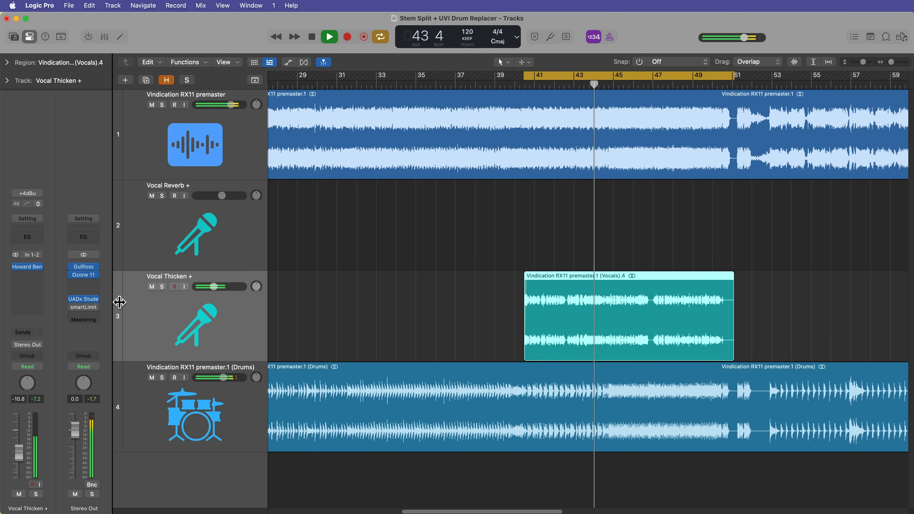
Compare the mix with the Vocal Thicken + track muted and unmuted, and turn off cycle mode
click(152, 287)
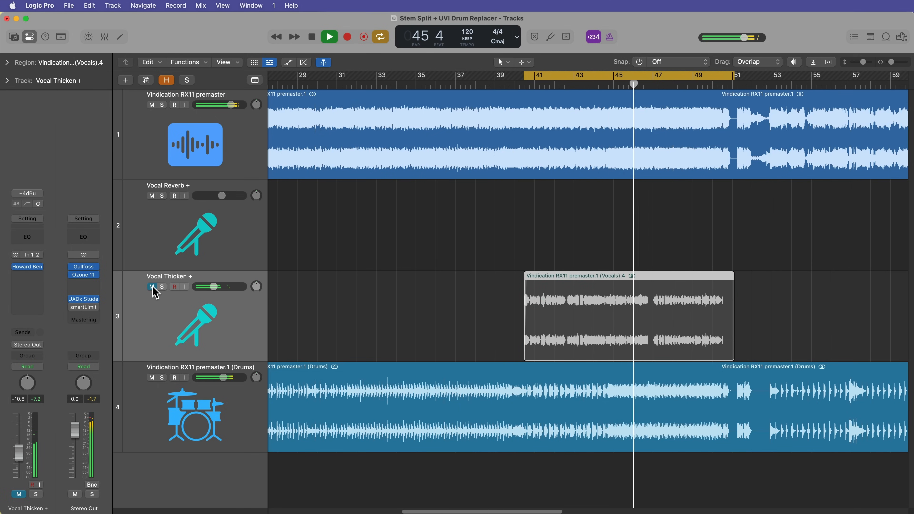
click(152, 287)
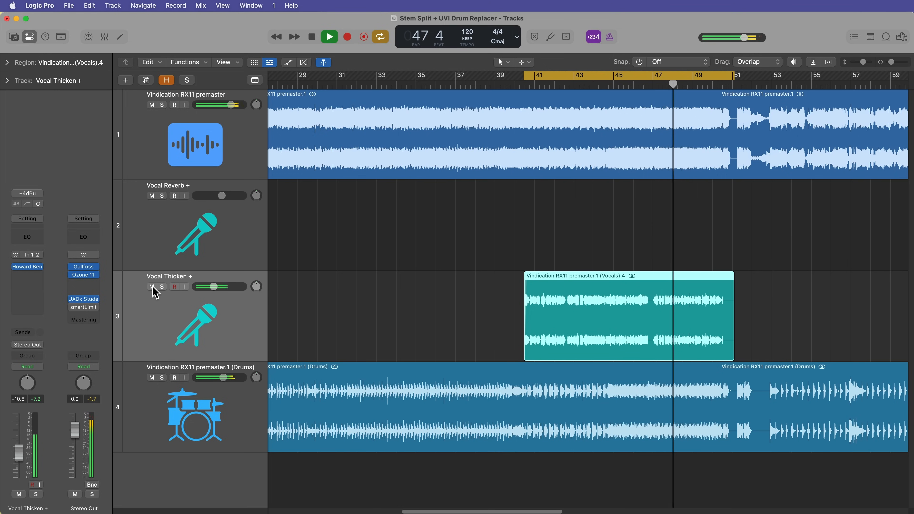
key(c)
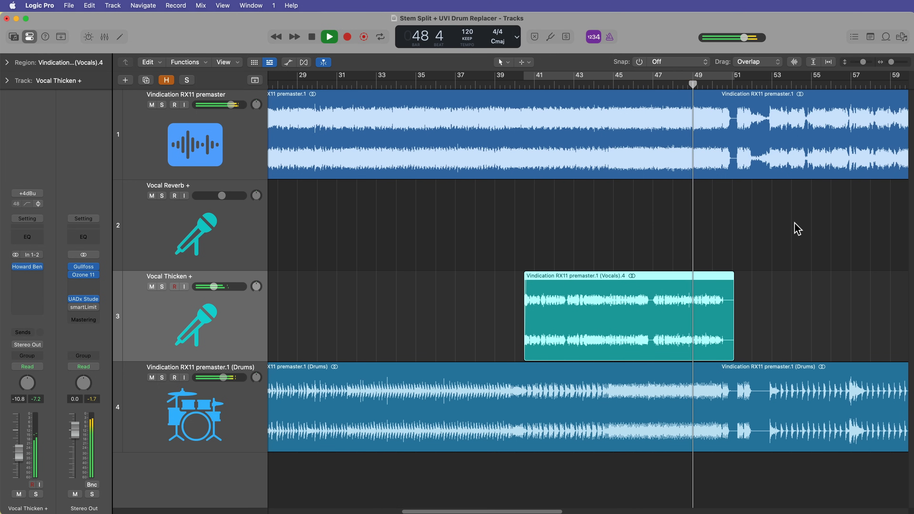
Stop playback past the thickened section and slightly extend the end of the region on the Vocal Reverb + track
click(792, 231)
scroll(763, 235, up, 5)
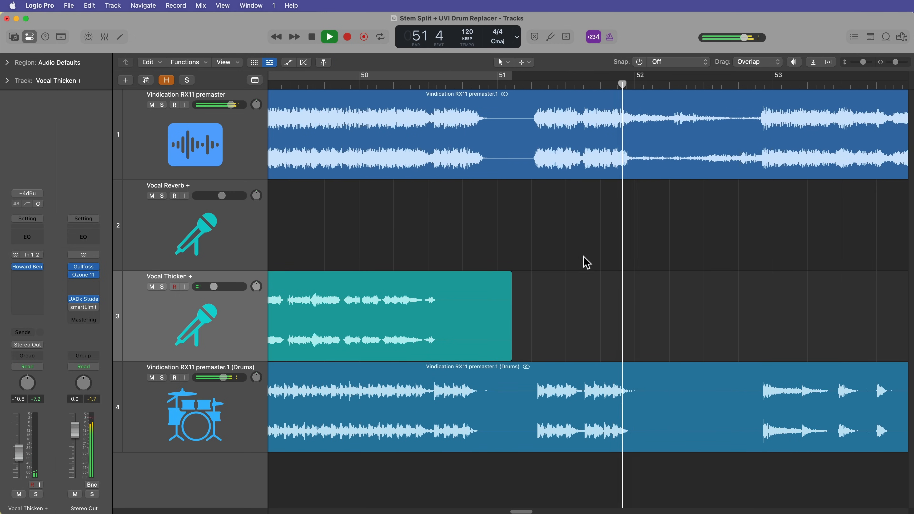
scroll(581, 257, down, 8)
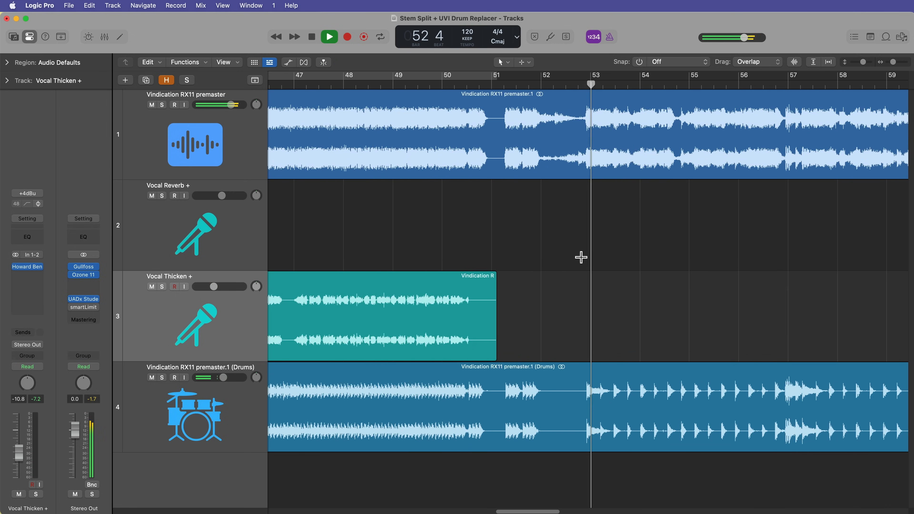
scroll(581, 257, down, 3)
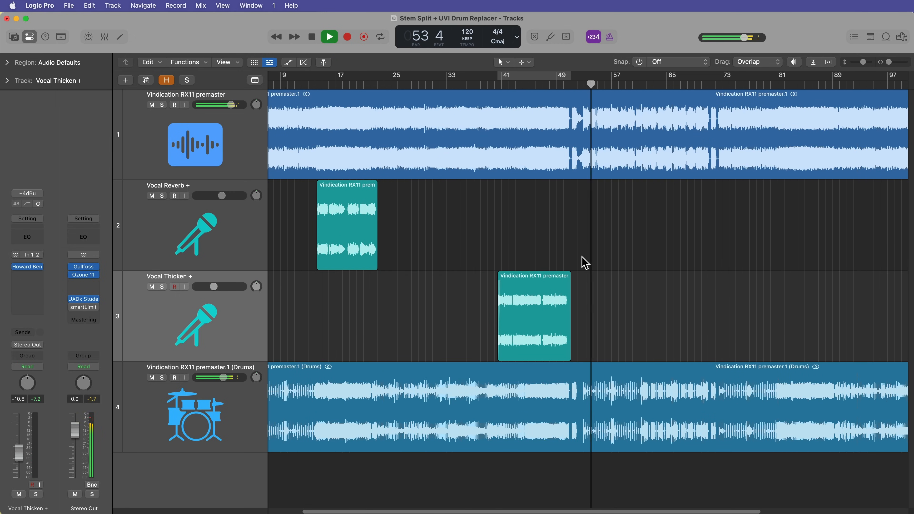
key(space)
scroll(565, 260, down, 3)
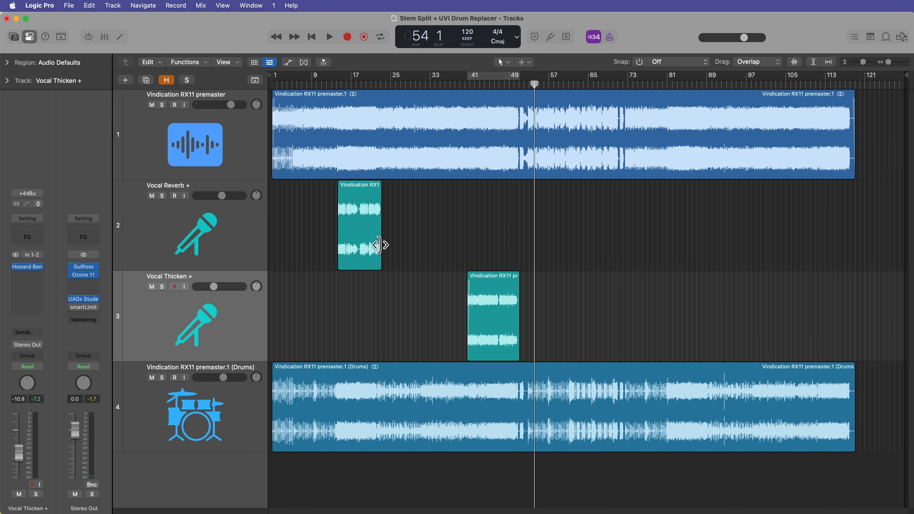
drag(380, 249, 382, 268)
click(197, 246)
click(207, 317)
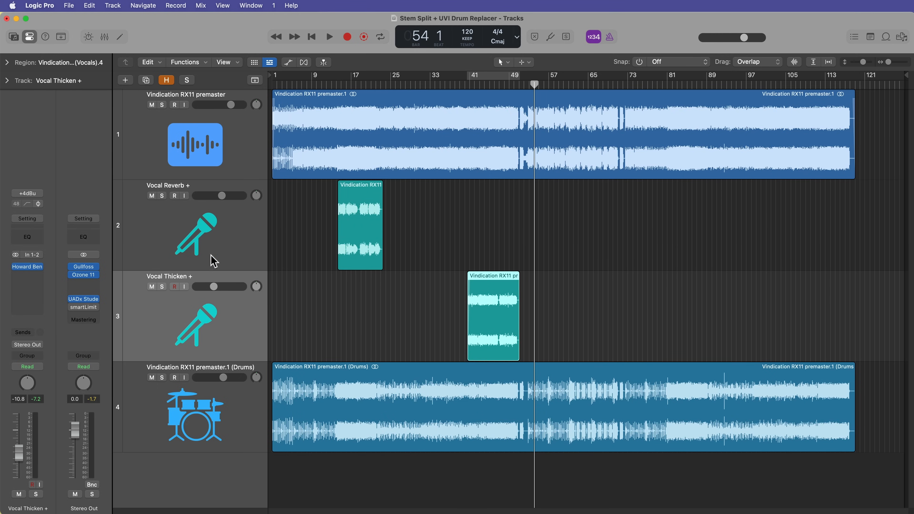
click(216, 252)
click(204, 303)
click(222, 252)
click(227, 313)
click(229, 231)
click(230, 326)
click(222, 246)
click(230, 320)
drag(368, 307, 475, 318)
click(598, 260)
Show the Stem Splitter command for the full premaster region and dismiss it without running
right_click(587, 159)
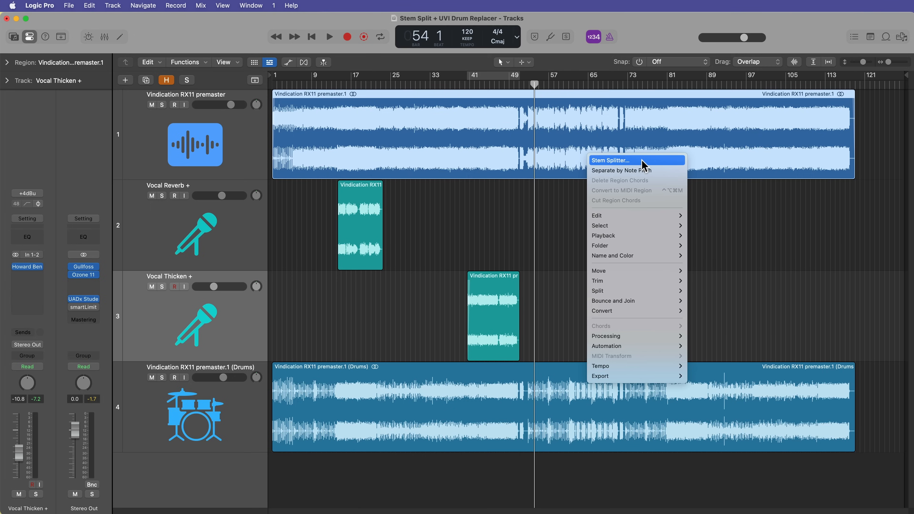
click(754, 253)
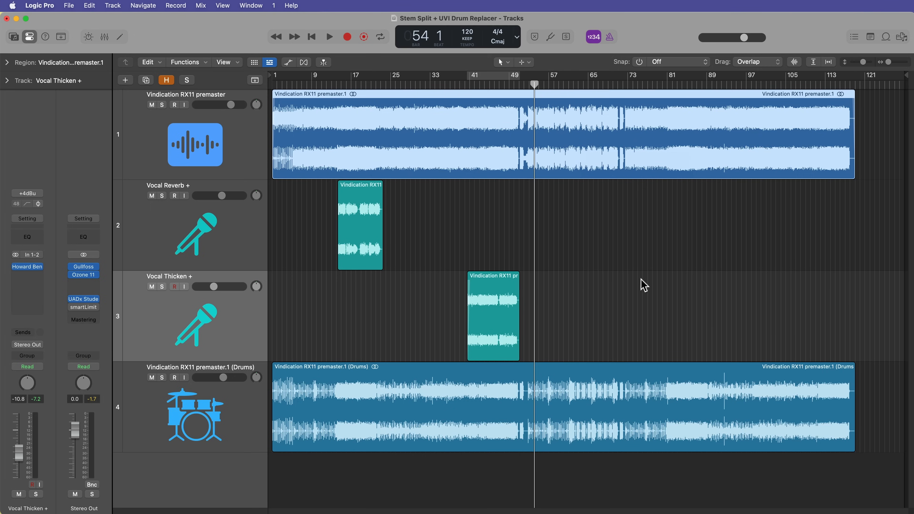